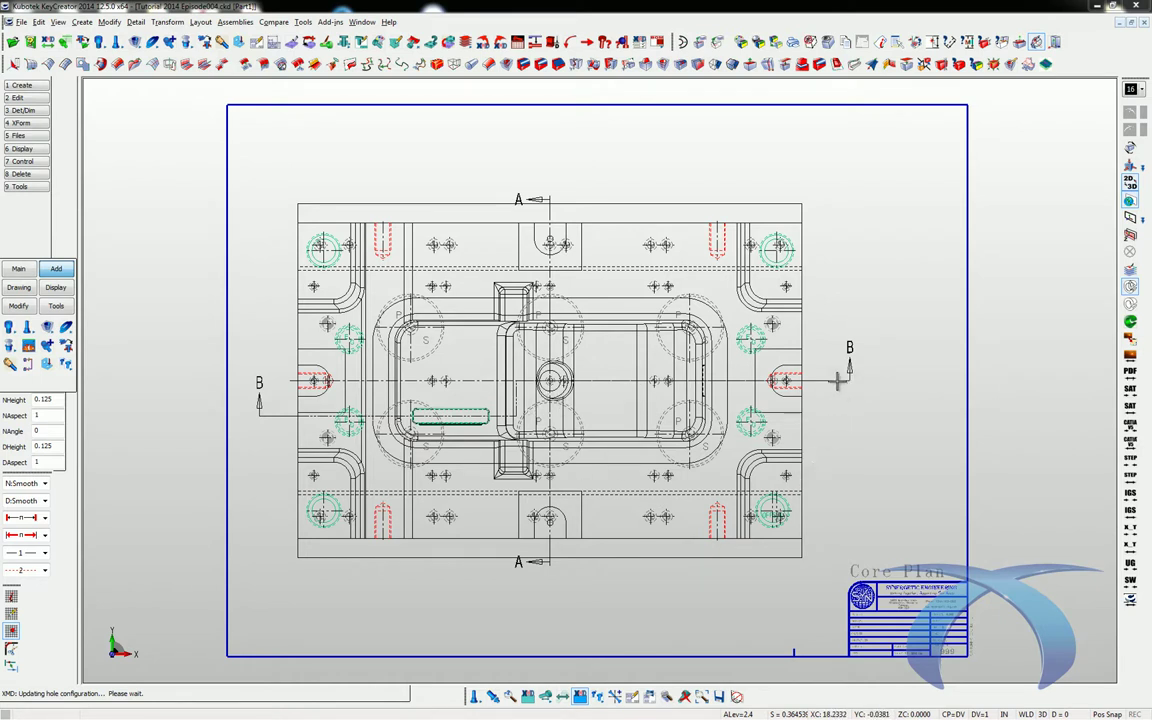
Make Section BB the active drawing and focus on the insert in the core block
{"action": "key", "text": "ctrl+d"}
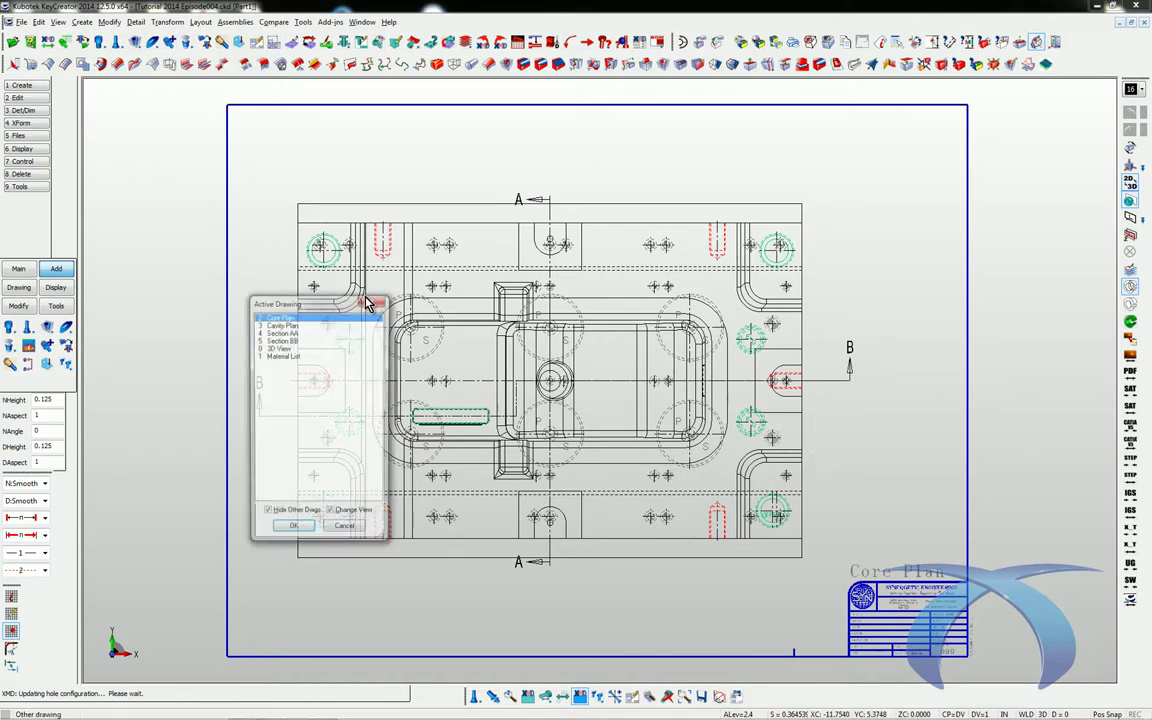
{"action": "double_click", "coordinate": [301, 339]}
{"action": "key", "text": "alt+w"}
{"action": "left_click_drag", "start_coordinate": [341, 263], "coordinate": [659, 515]}
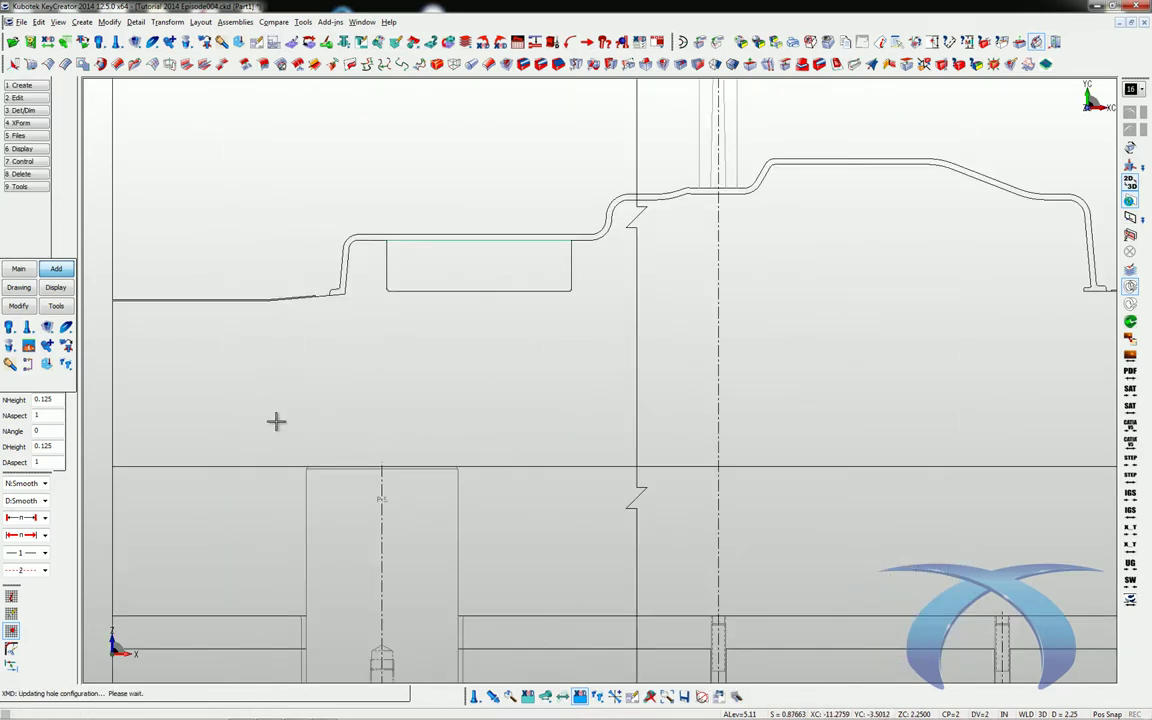
Add two socket head cap screws in Section BB from the core block's bottom line, with blind threaded holes in the insert
{"action": "left_click", "coordinate": [15, 340]}
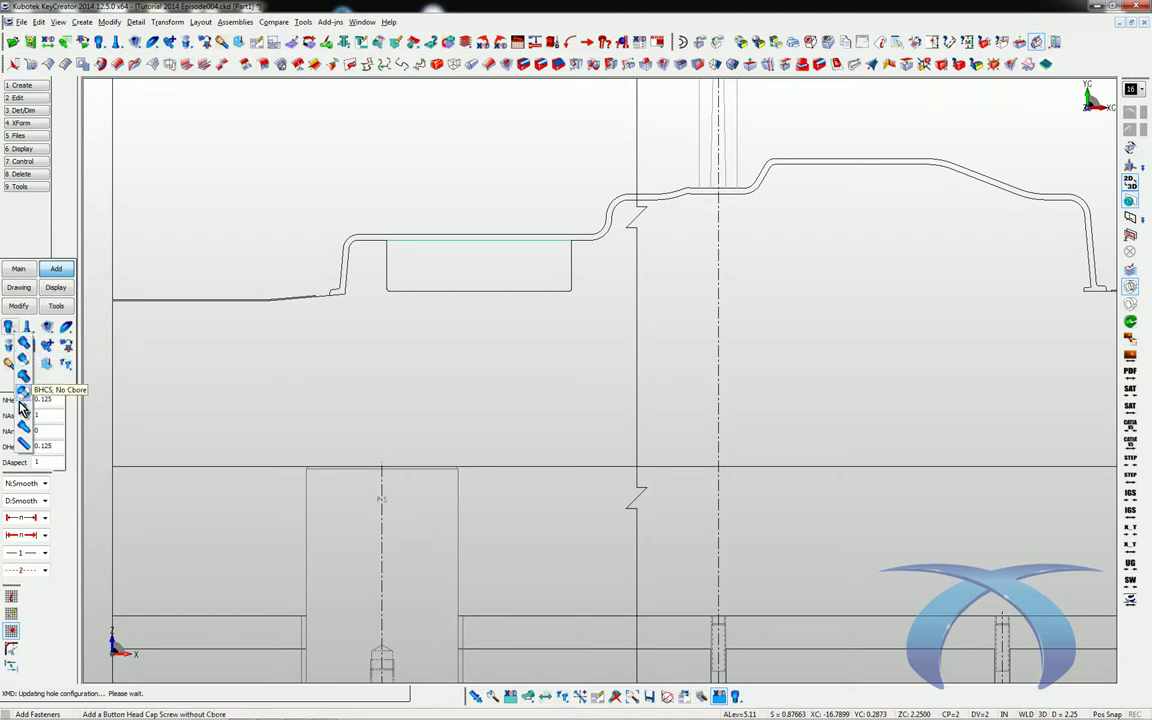
{"action": "left_click", "coordinate": [27, 348]}
{"action": "left_click", "coordinate": [568, 369]}
{"action": "left_click", "coordinate": [558, 443]}
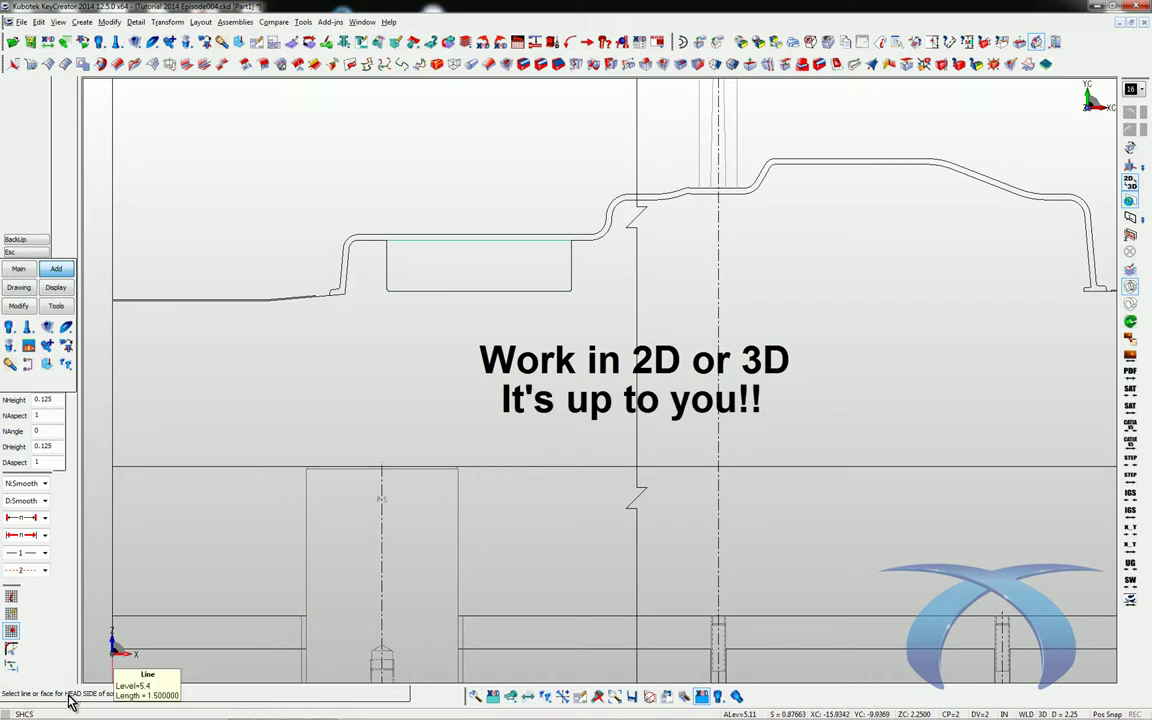
{"action": "left_click", "coordinate": [525, 463]}
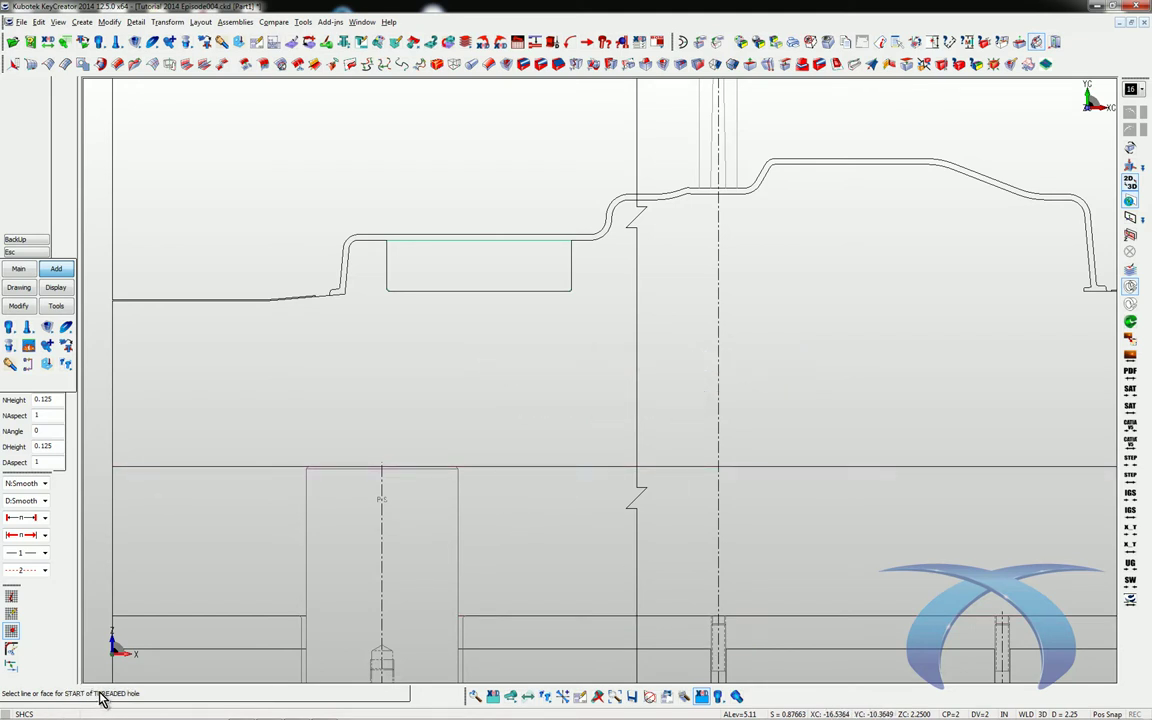
{"action": "left_click", "coordinate": [547, 298]}
{"action": "key", "text": "Return"}
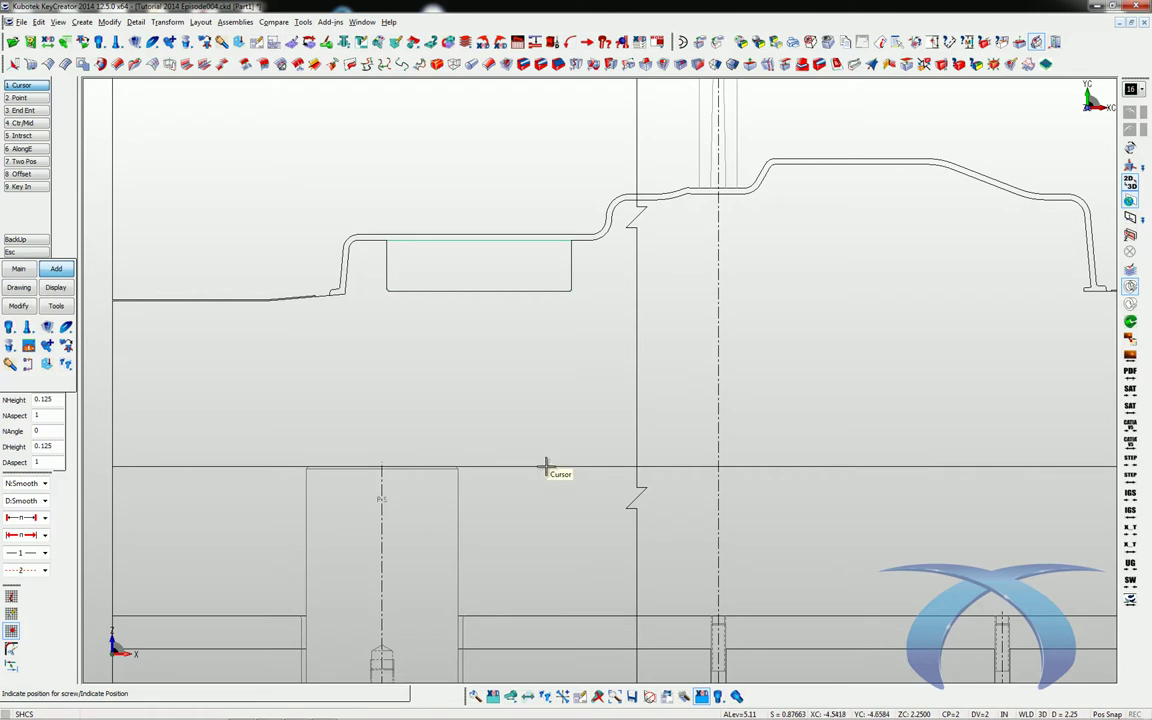
{"action": "left_click", "coordinate": [539, 393]}
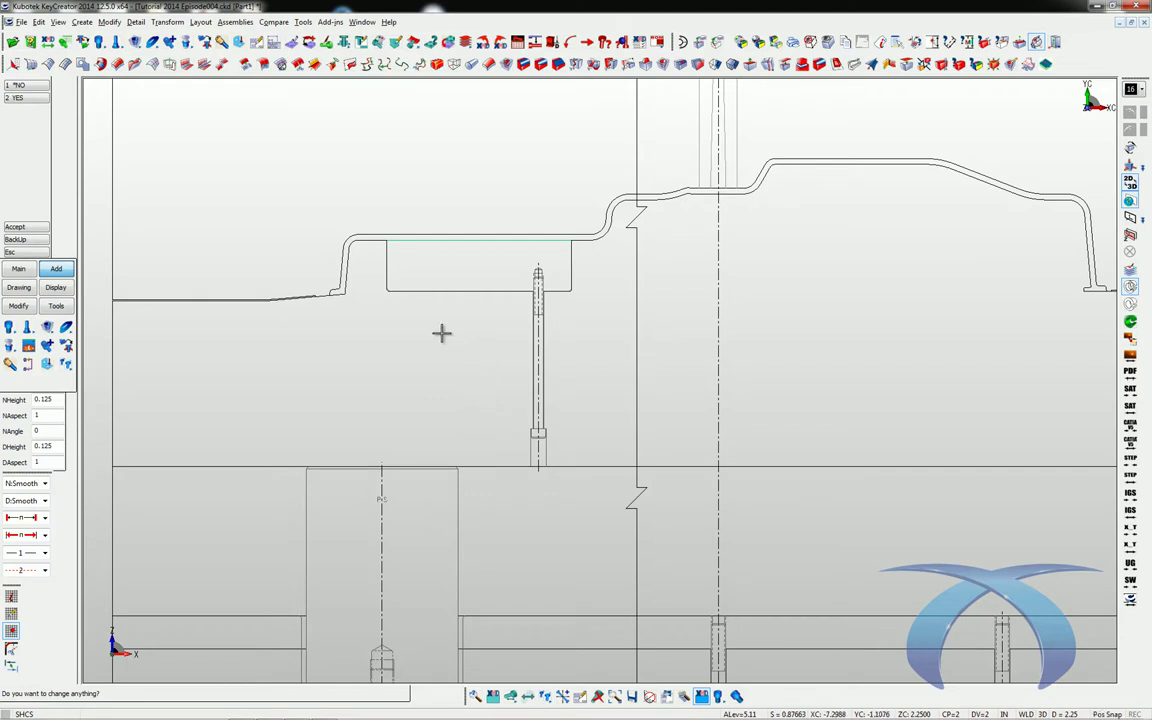
{"action": "key", "text": "Return"}
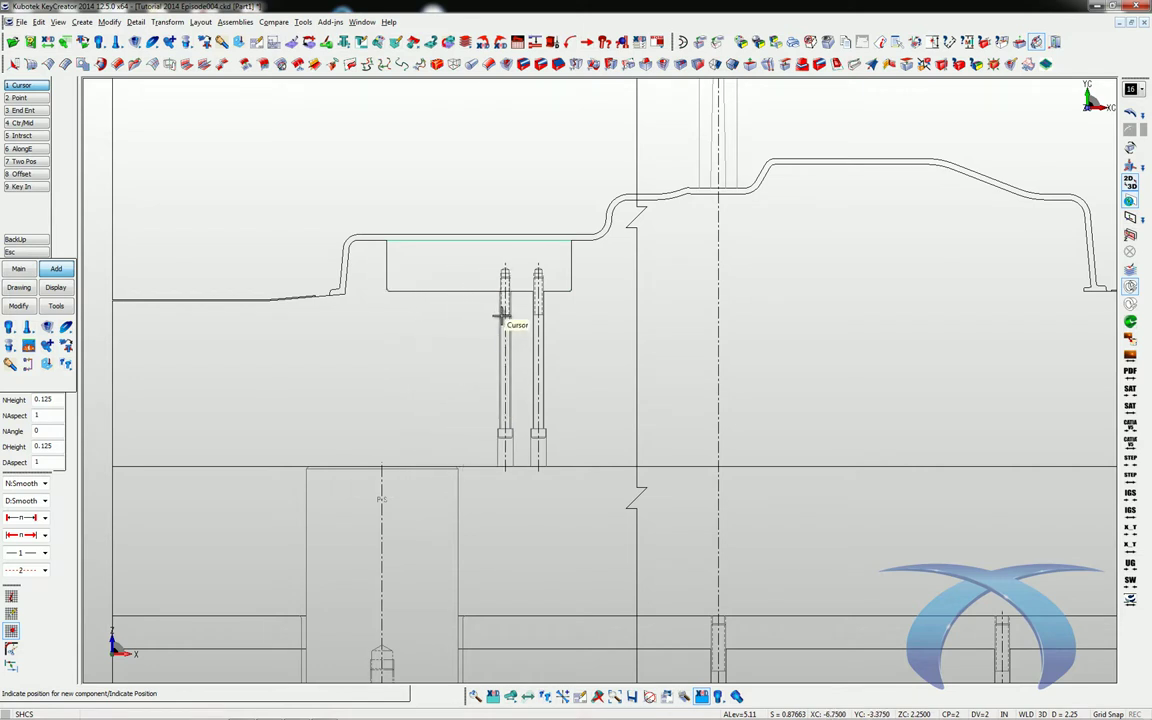
{"action": "left_click", "coordinate": [429, 321]}
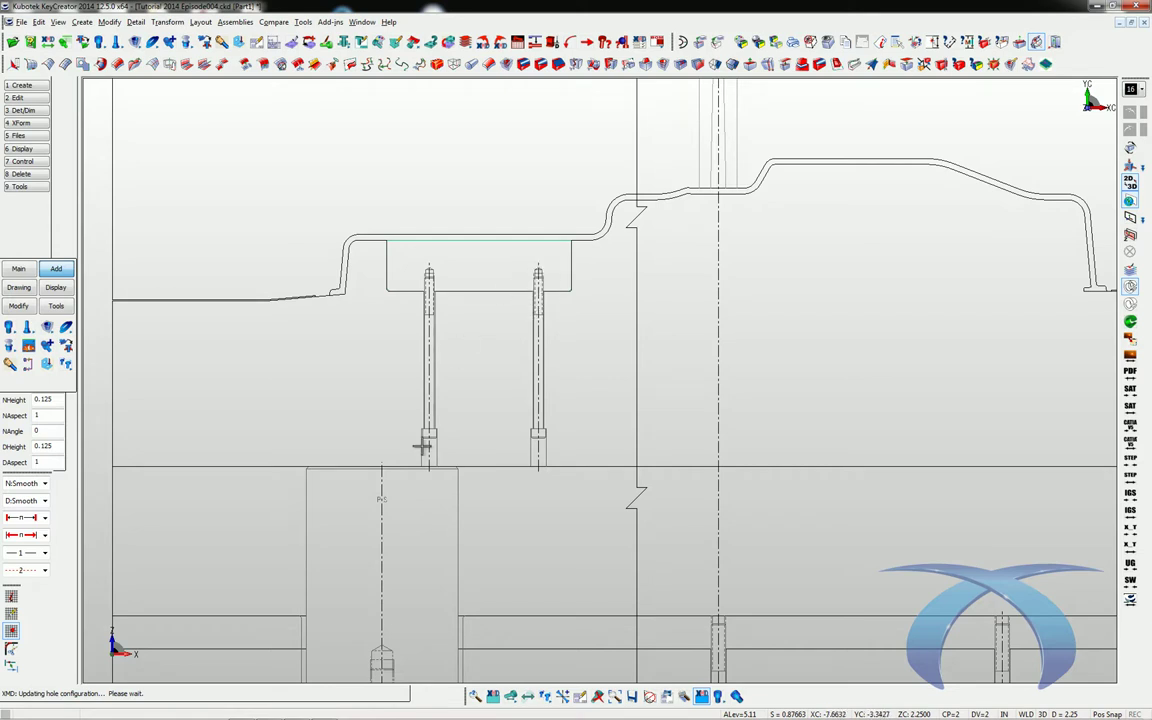
Inspect the two insert screws in Section BB and in plan, making Core Plan the active drawing
{"action": "key", "text": "alt+w"}
{"action": "left_click", "coordinate": [341, 215]}
{"action": "left_click", "coordinate": [638, 508]}
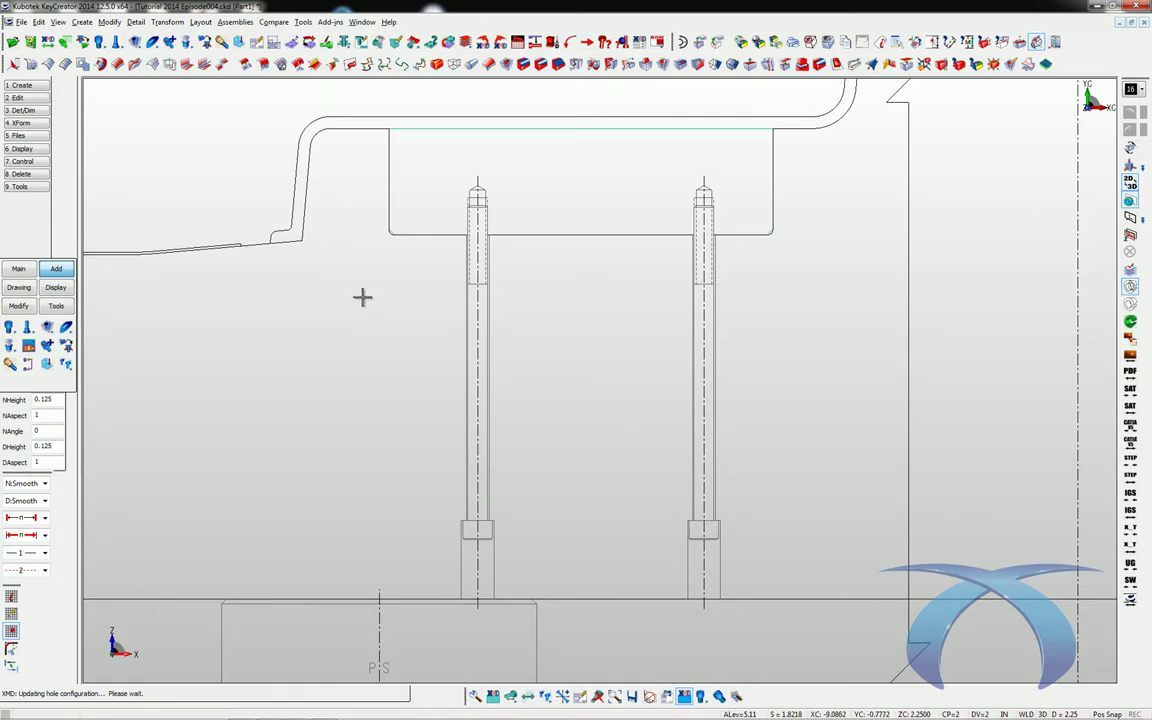
{"action": "left_click", "coordinate": [667, 696]}
{"action": "double_click", "coordinate": [293, 319]}
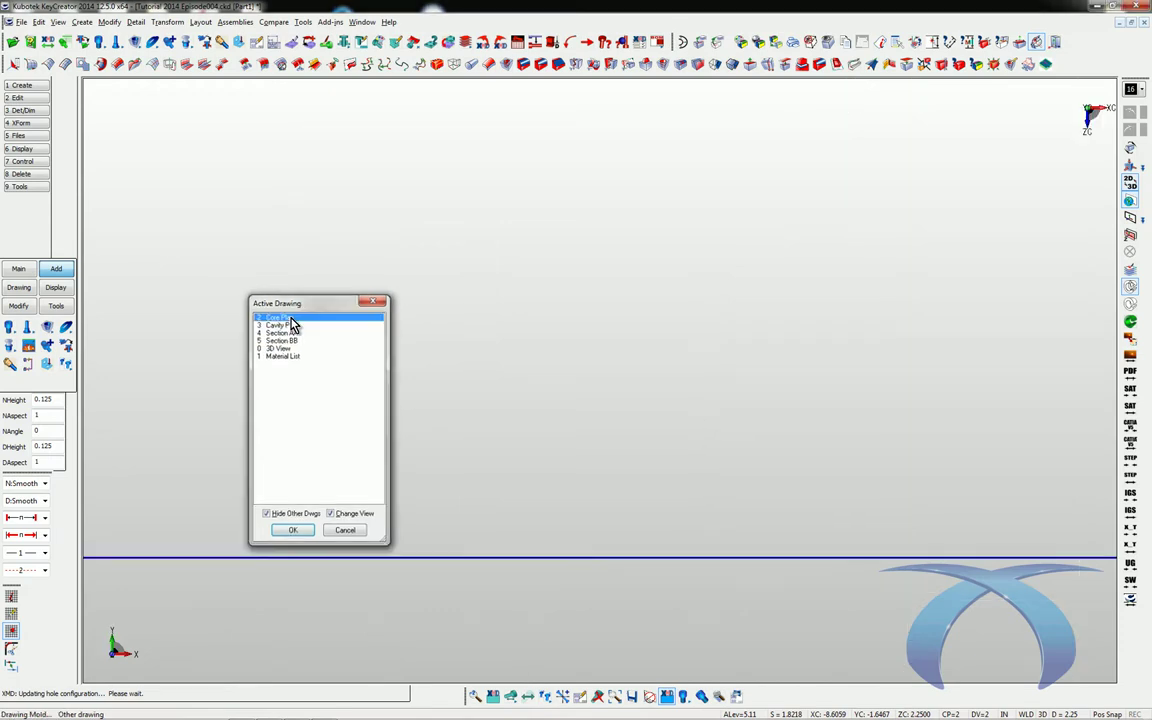
{"action": "scroll", "coordinate": [450, 410], "scroll_direction": "up", "scroll_amount": 5}
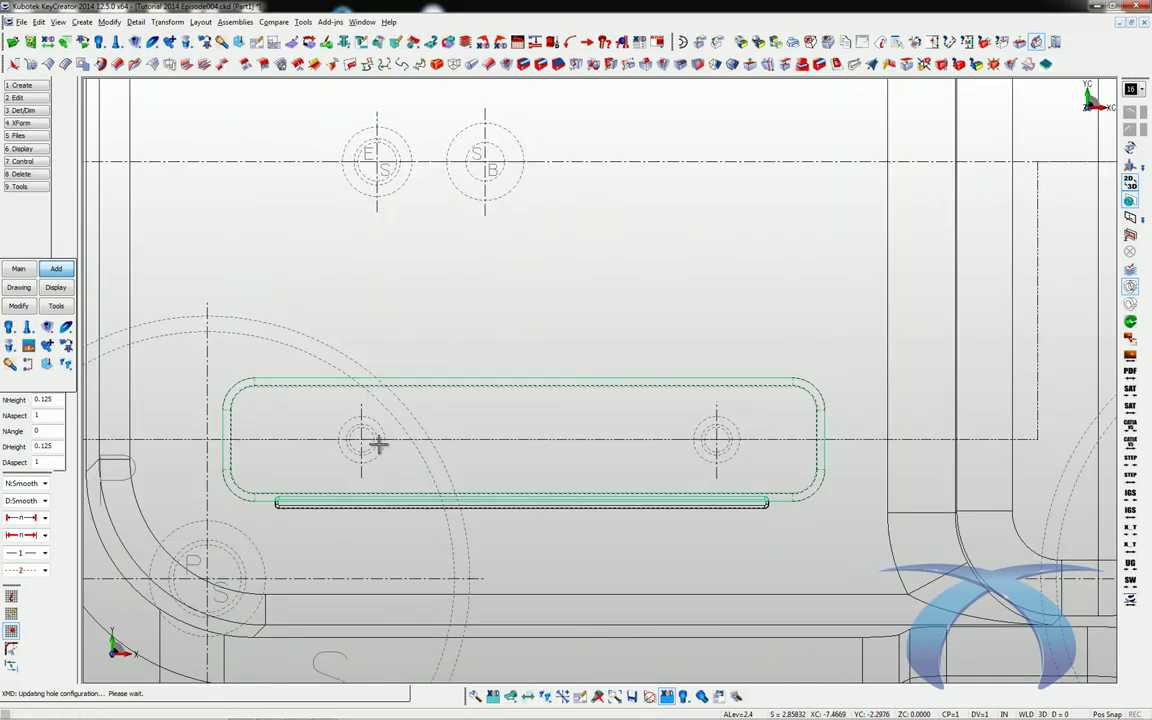
Delete both insert screws from the mold design in the Core Plan drawing
{"action": "left_click", "coordinate": [380, 456]}
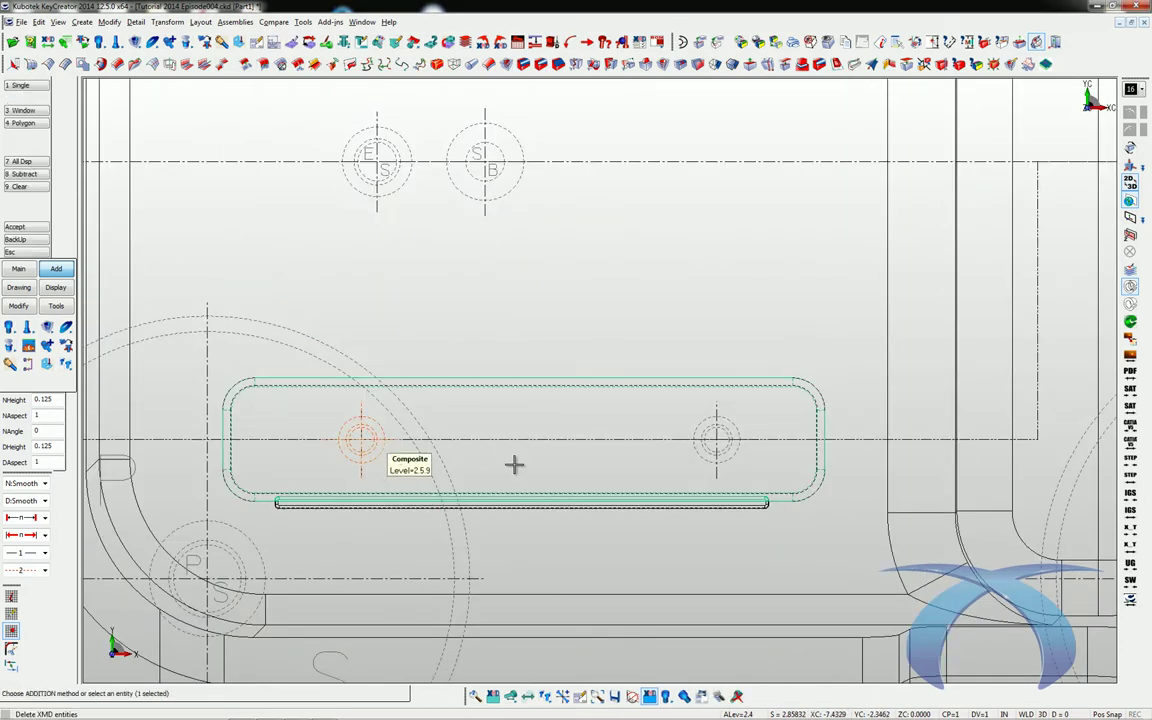
{"action": "left_click", "coordinate": [698, 459]}
{"action": "middle_click", "coordinate": [698, 459]}
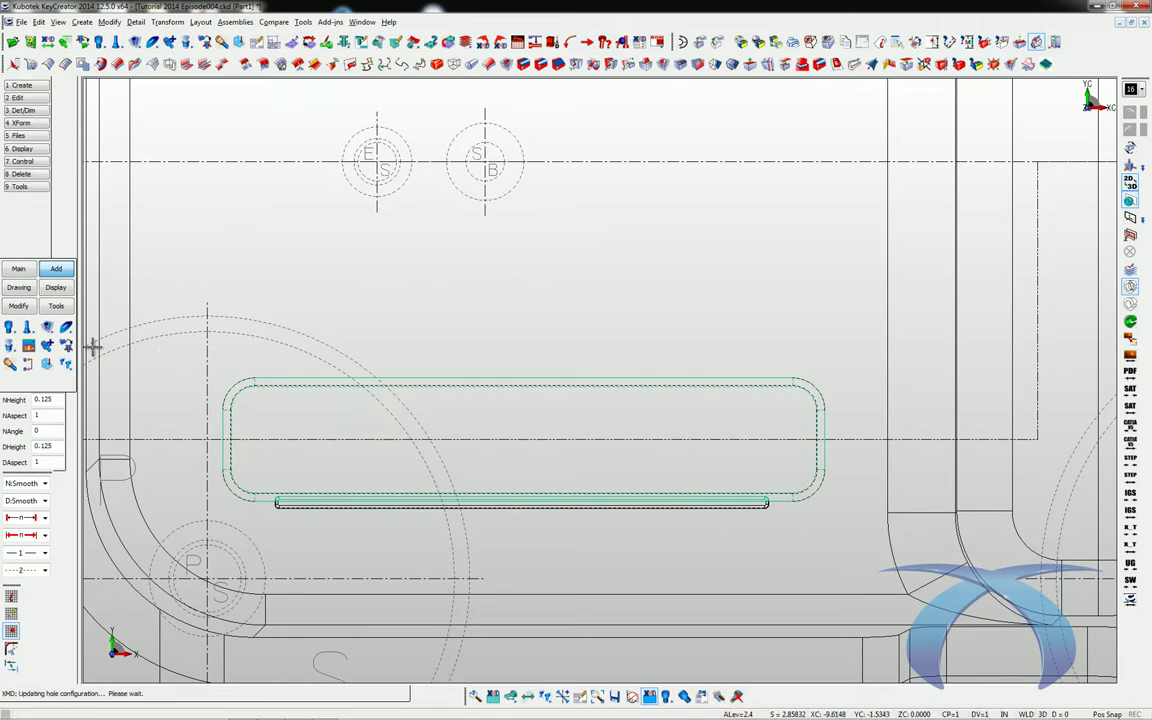
Show only the CORE BLOCK and INSERT plates with their components in 3D
{"action": "left_click", "coordinate": [258, 44]}
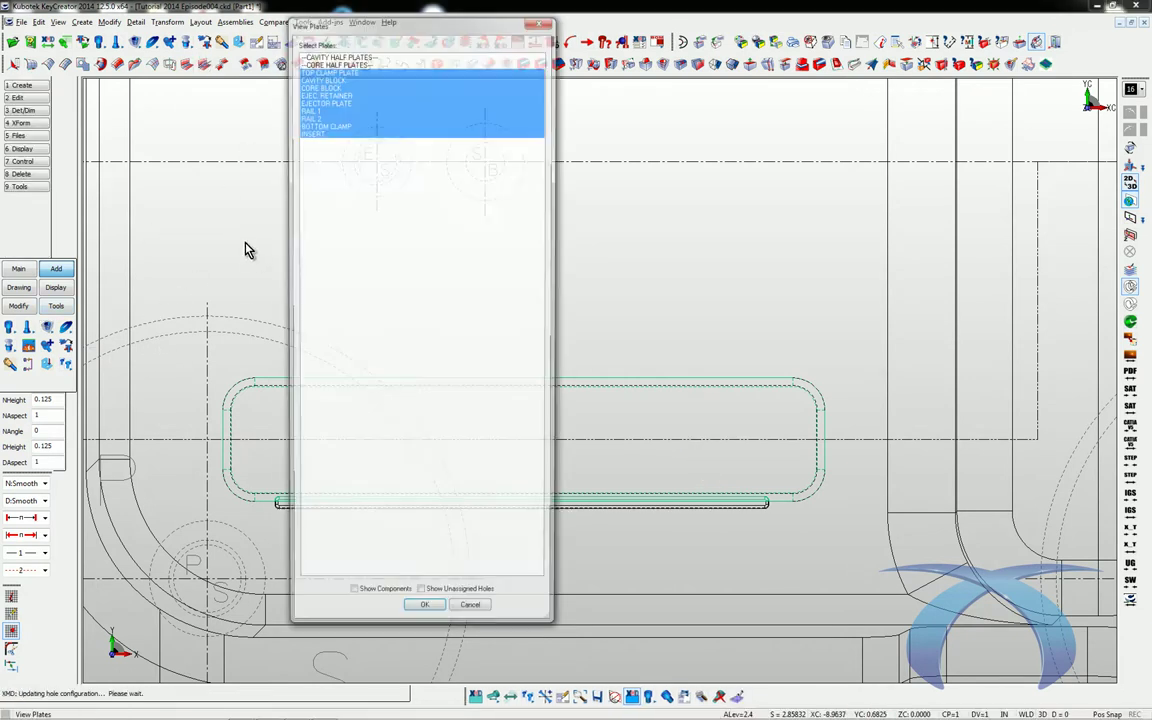
{"action": "left_click", "coordinate": [329, 86]}
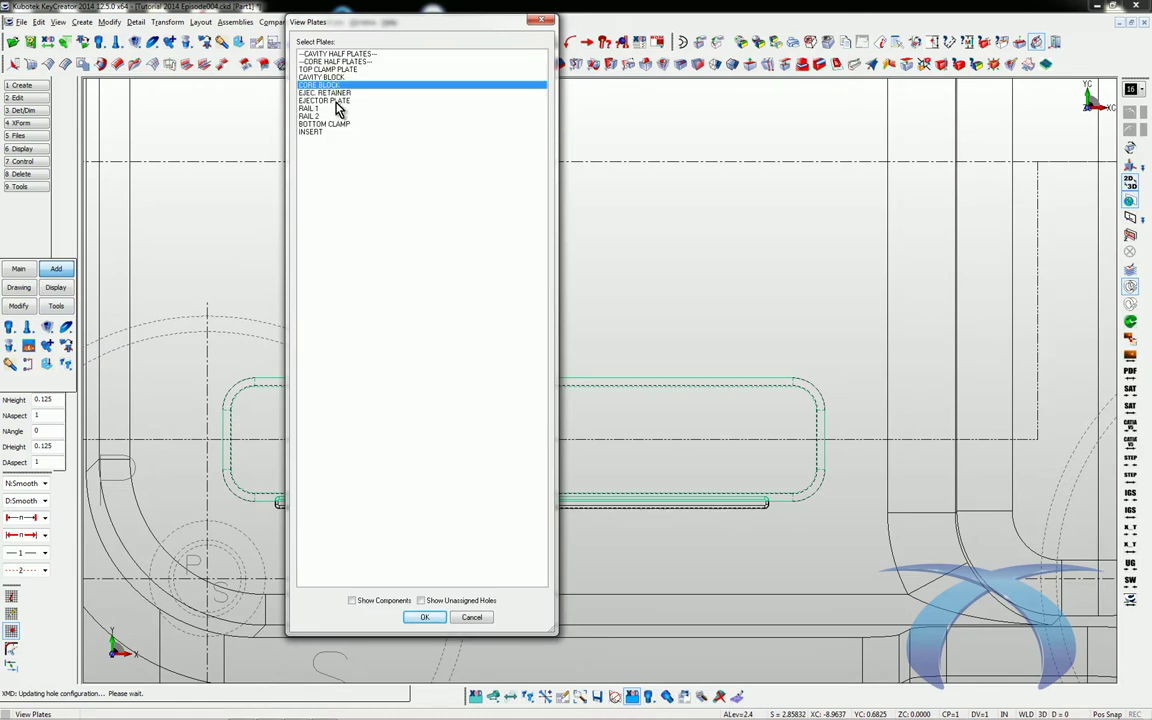
{"action": "left_click", "coordinate": [315, 132], "text": "ctrl"}
{"action": "left_click", "coordinate": [365, 601]}
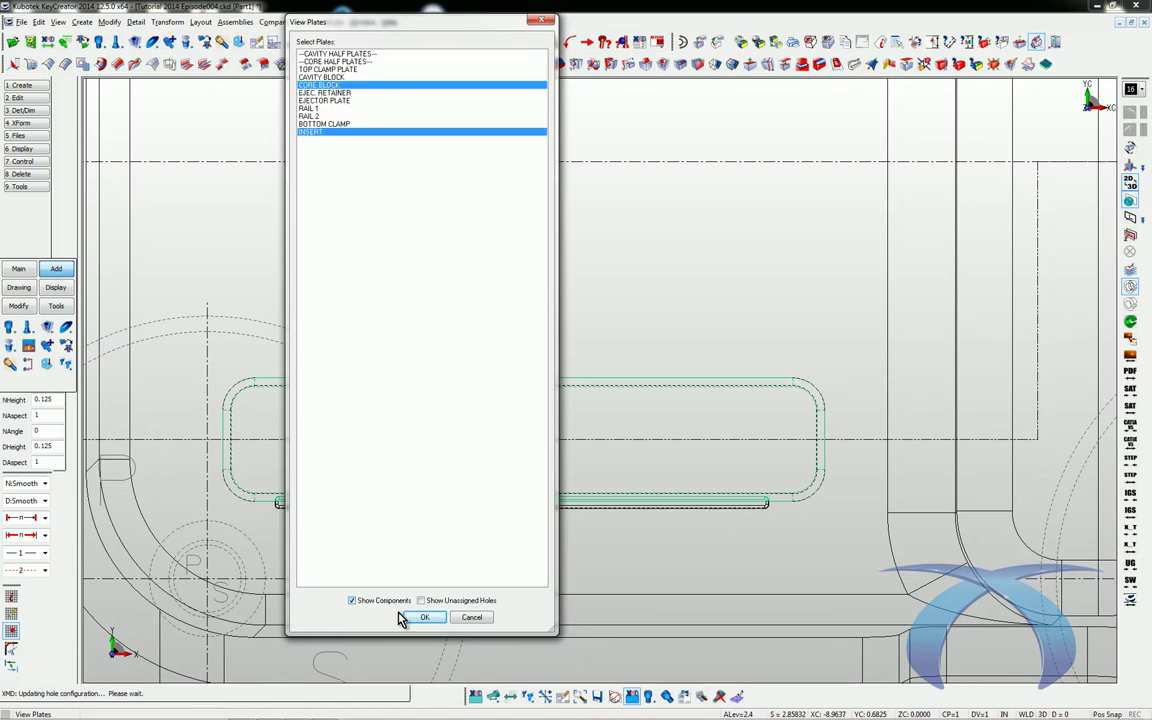
{"action": "left_click", "coordinate": [404, 617]}
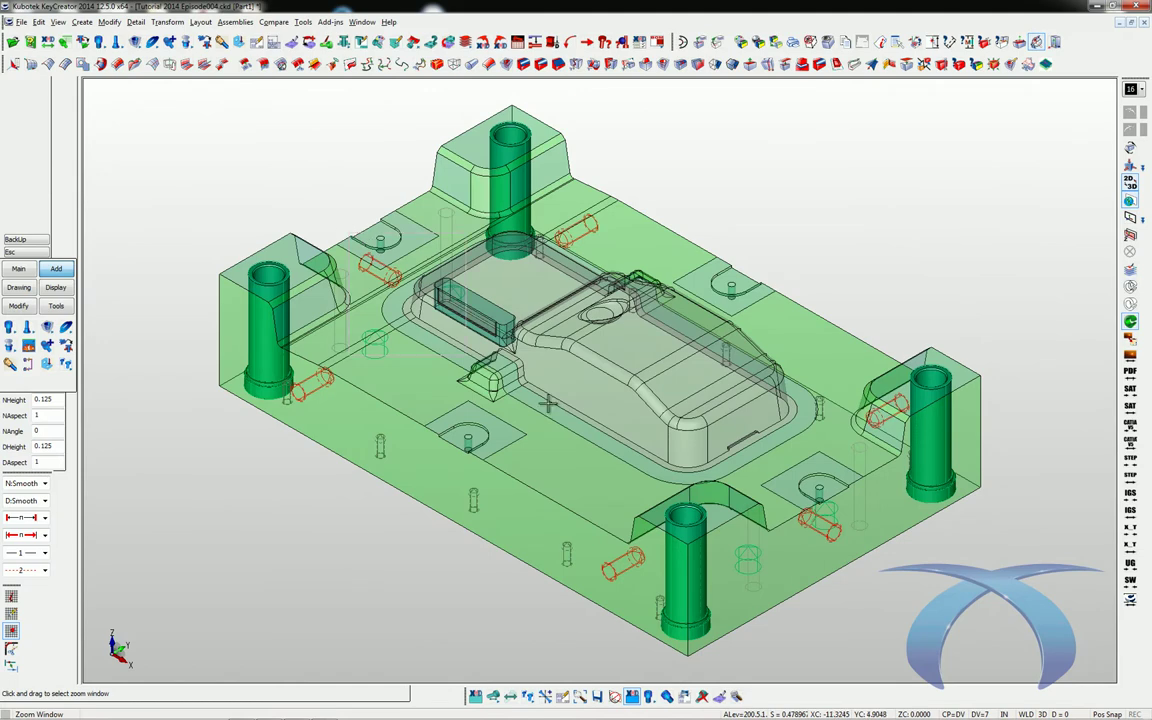
{"action": "left_click_drag", "start_coordinate": [548, 403], "coordinate": [634, 450]}
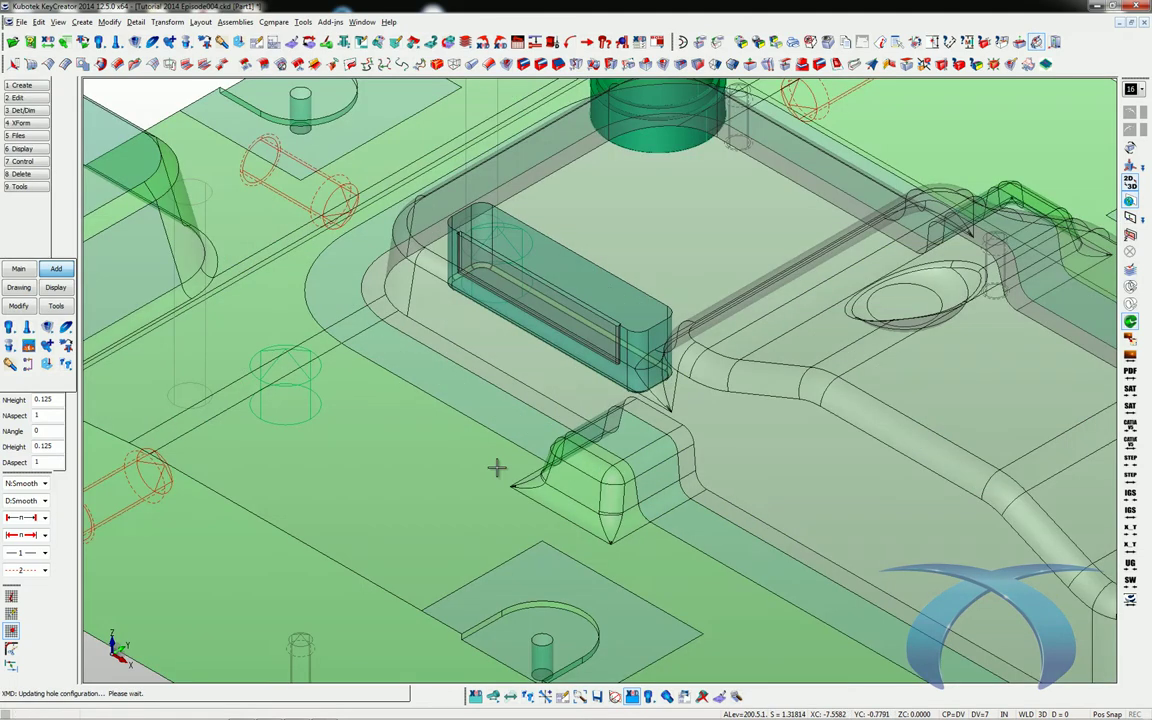
Start a socket head cap screw in 3D with the core block's bottom face as its head side
{"action": "left_click", "coordinate": [10, 330]}
{"action": "left_click", "coordinate": [558, 374]}
{"action": "left_click", "coordinate": [556, 441]}
{"action": "scroll", "coordinate": [285, 645], "scroll_direction": "down", "scroll_amount": 5}
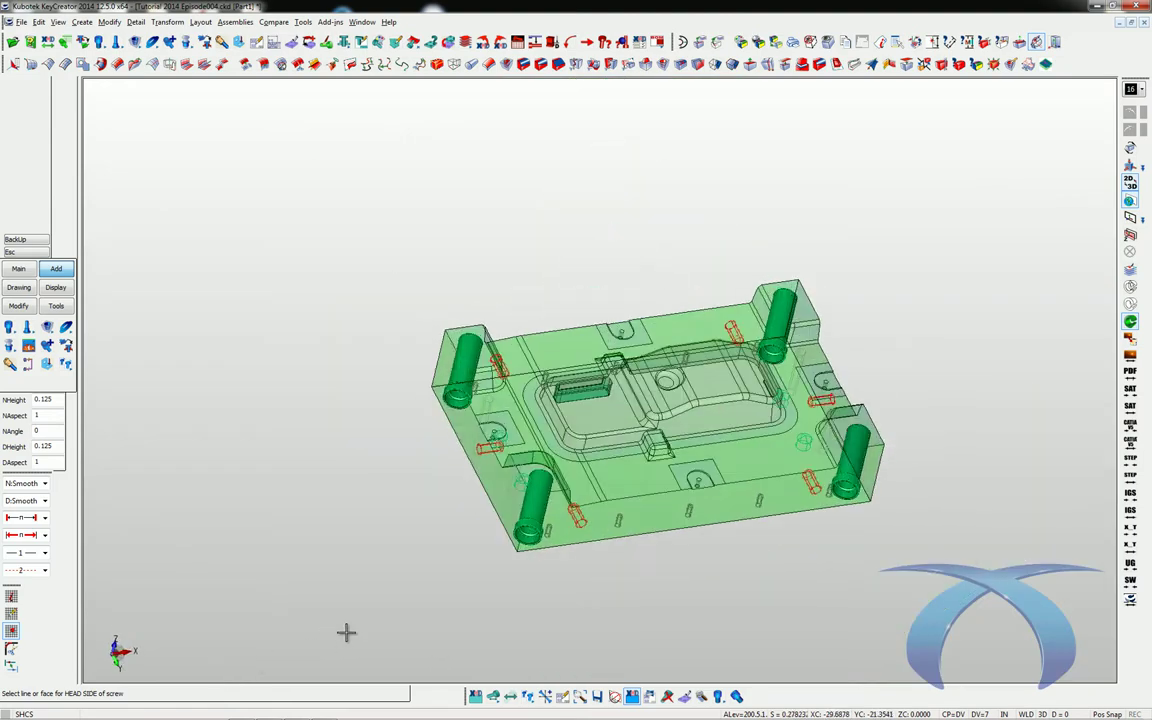
{"action": "key", "text": "Down"}
{"action": "key", "text": "Down"}
{"action": "key", "text": "Left"}
{"action": "key", "text": "Left"}
{"action": "scroll", "coordinate": [320, 635], "scroll_direction": "up", "scroll_amount": 2}
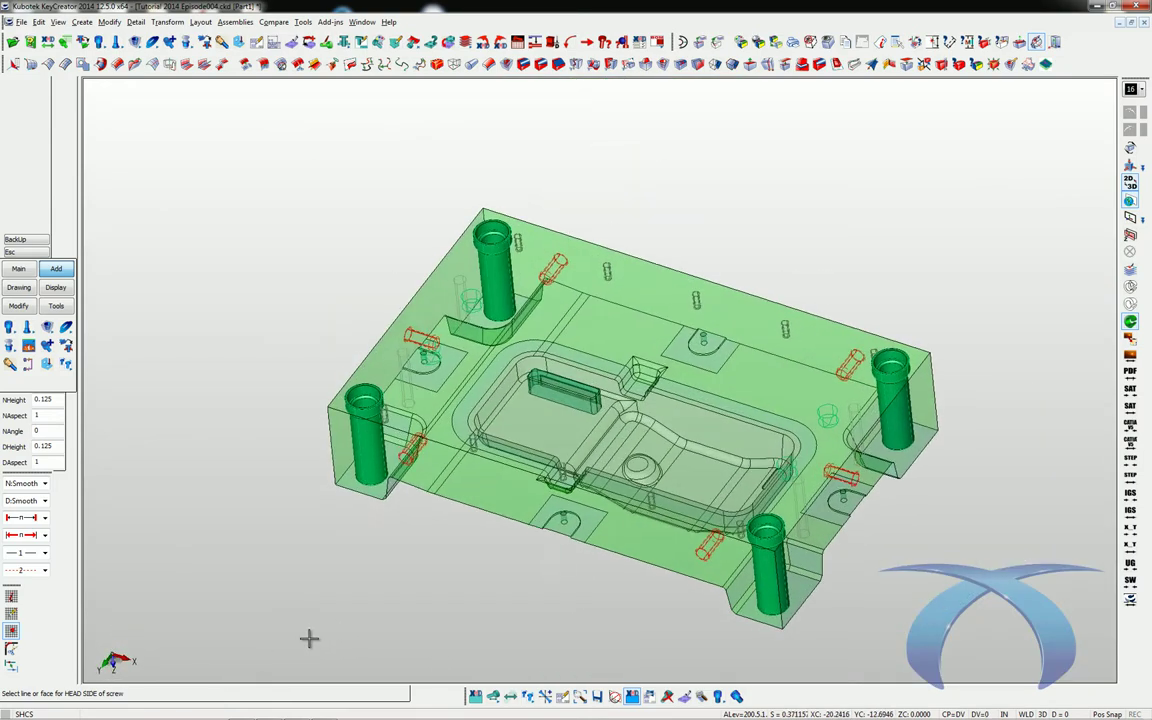
{"action": "key", "text": "Up"}
{"action": "key", "text": "Up"}
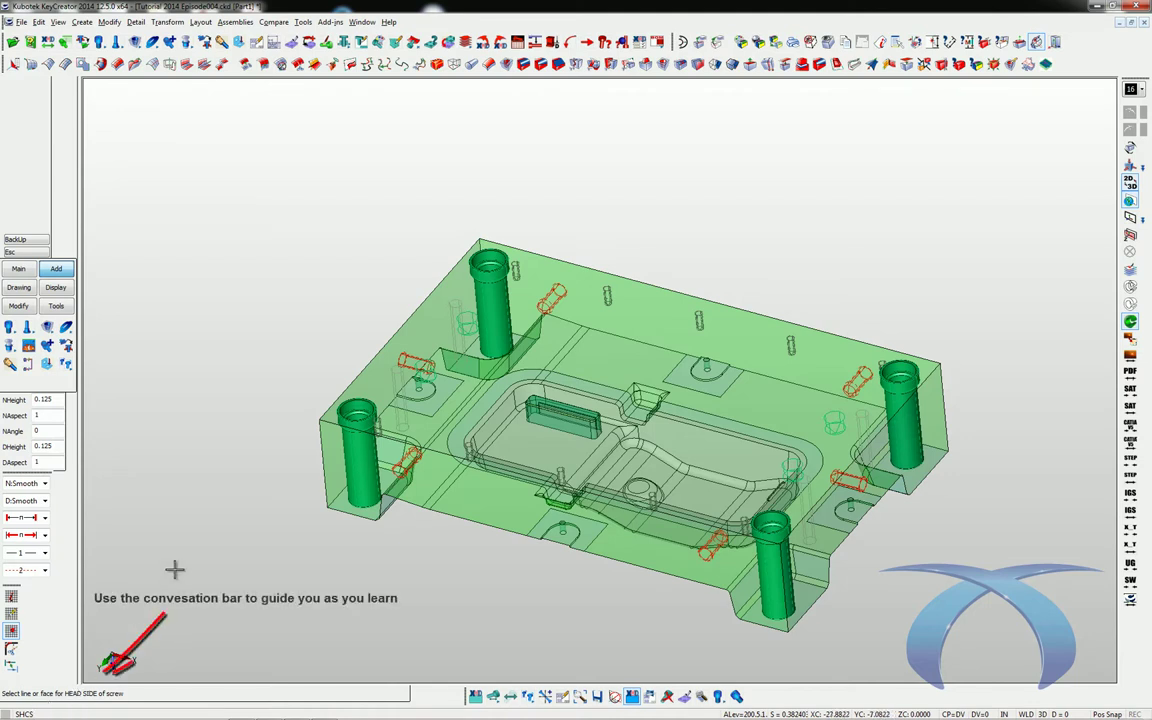
{"action": "left_click", "coordinate": [660, 309]}
Use the face under the insert as the start of the threaded hole and make the hole blind
{"action": "scroll", "coordinate": [660, 309], "scroll_direction": "up", "scroll_amount": 5}
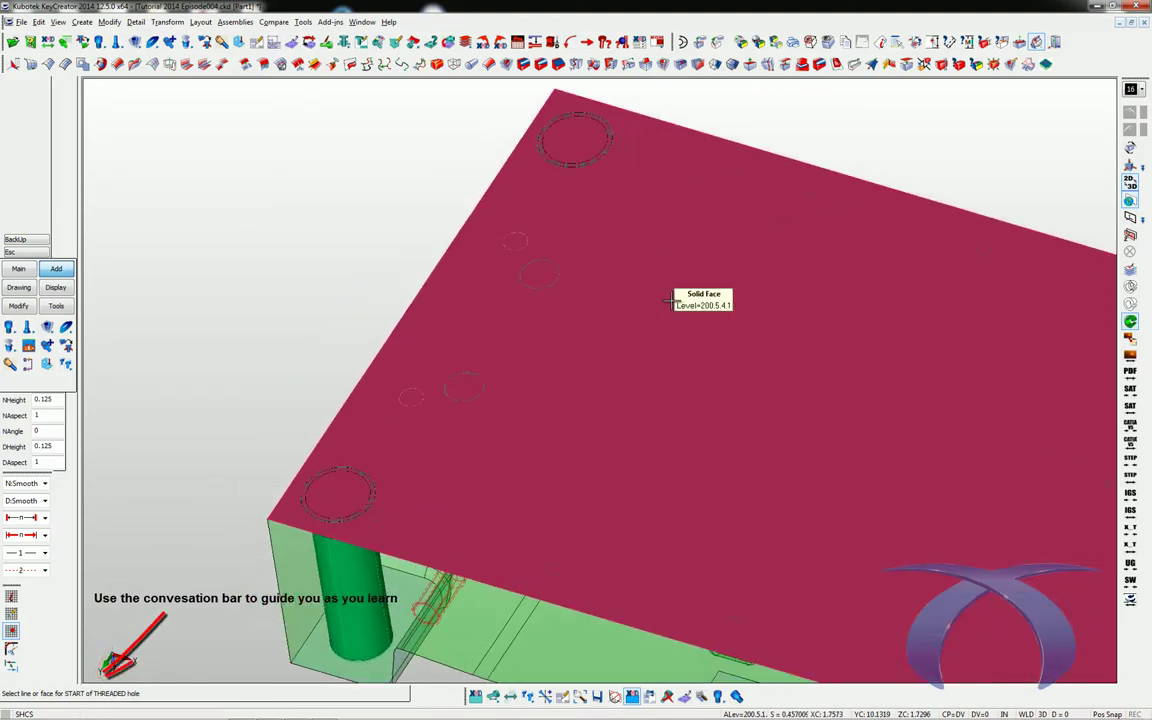
{"action": "scroll", "coordinate": [672, 300], "scroll_direction": "down", "scroll_amount": 4}
{"action": "scroll", "coordinate": [666, 301], "scroll_direction": "up", "scroll_amount": 9}
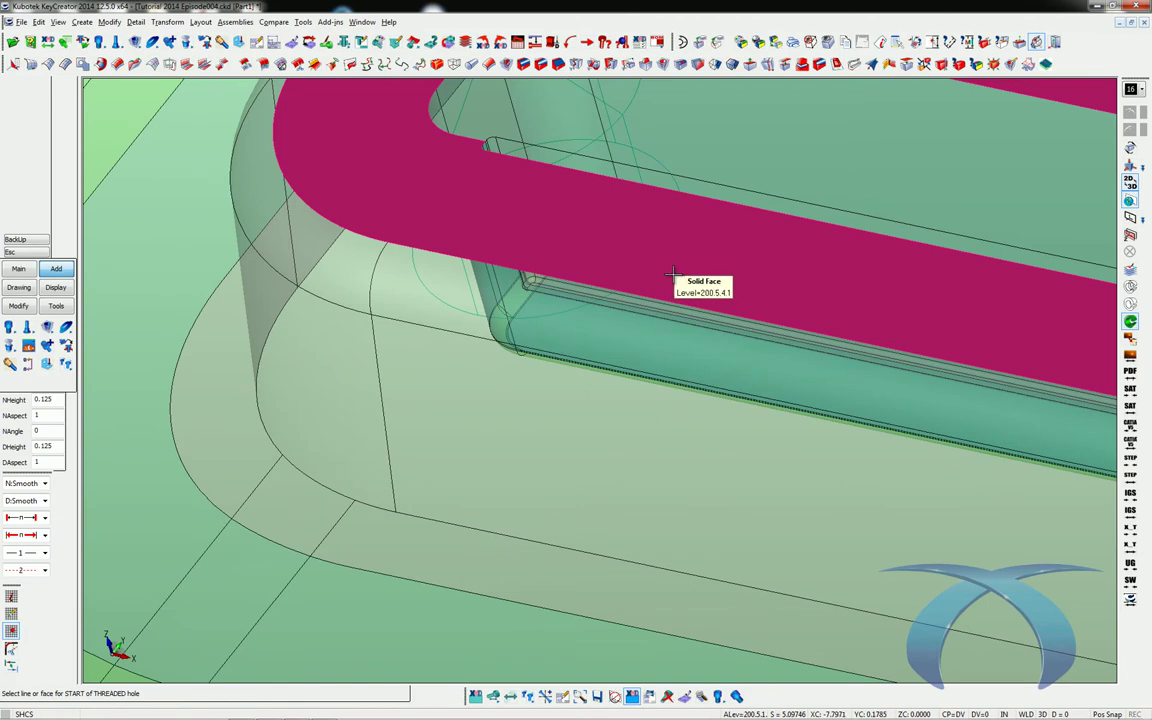
{"action": "left_click", "coordinate": [672, 274]}
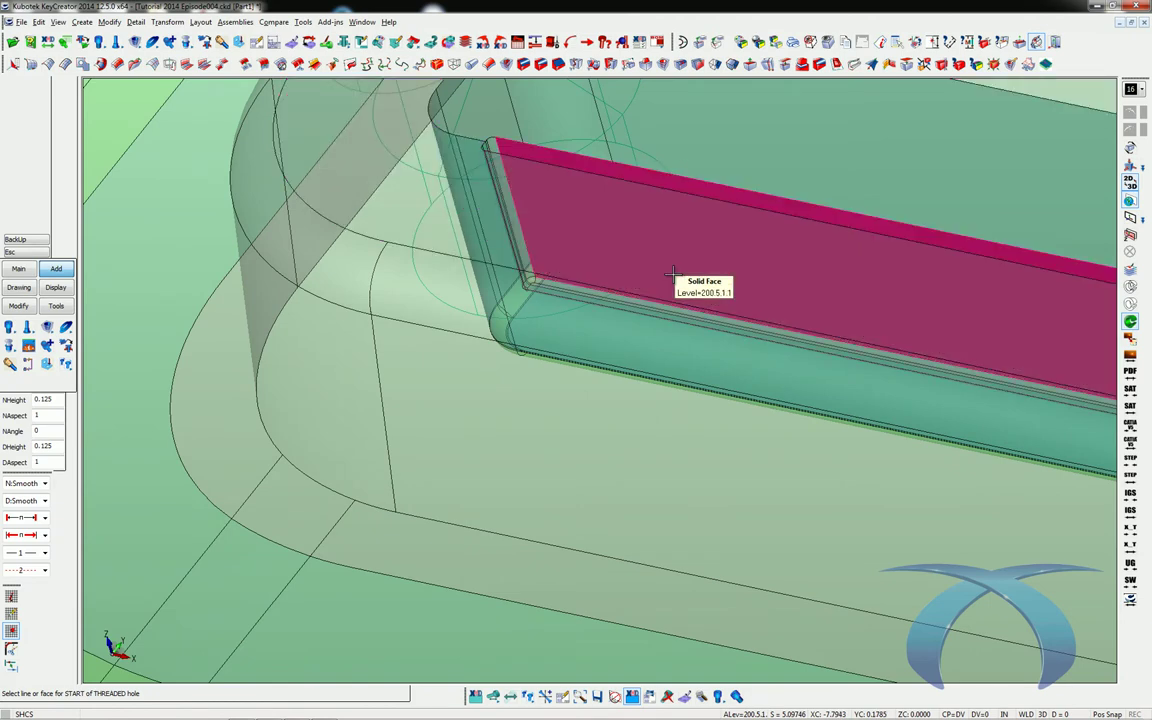
{"action": "key", "text": "alt+1"}
{"action": "key", "text": "alt+w"}
{"action": "left_click_drag", "start_coordinate": [334, 399], "coordinate": [545, 496]}
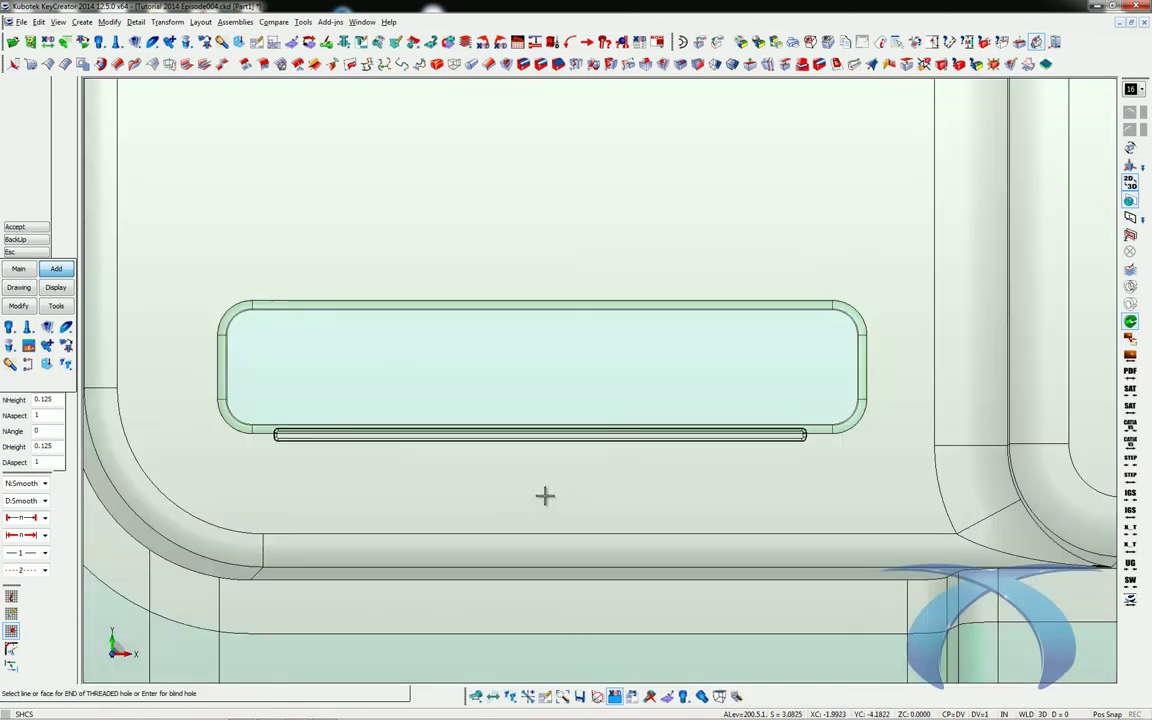
{"action": "key", "text": "Return"}
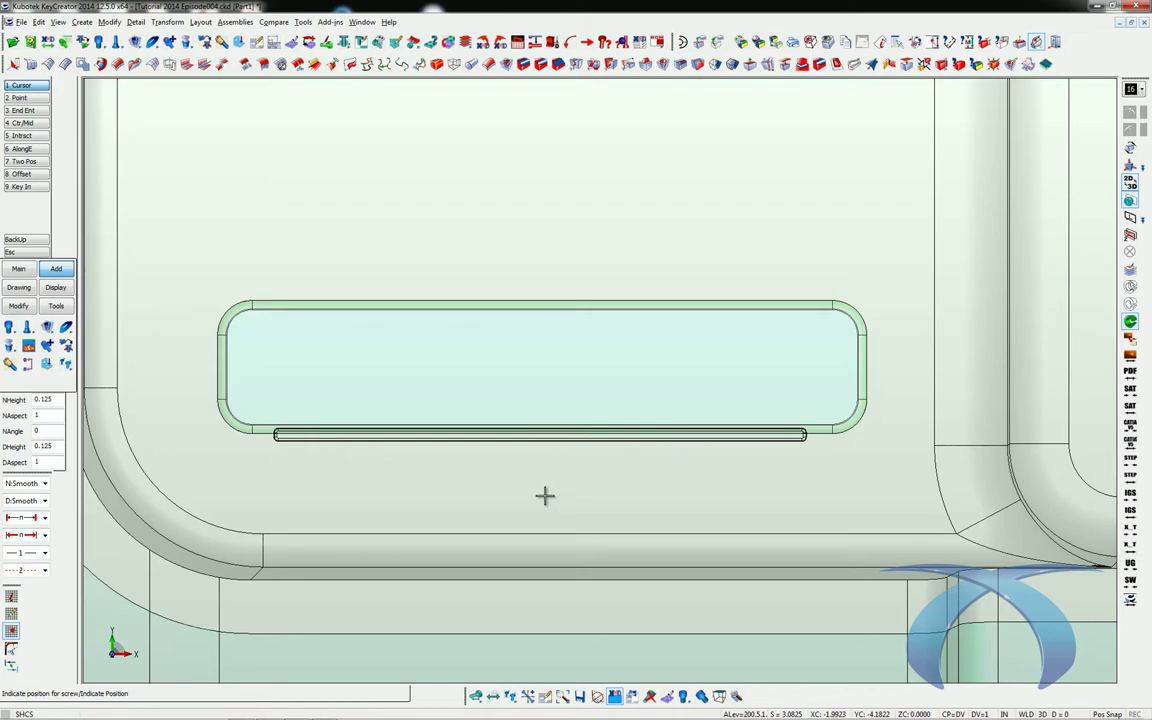
Place a single screw near the insert's left end, about midway across its width
{"action": "left_click", "coordinate": [289, 372]}
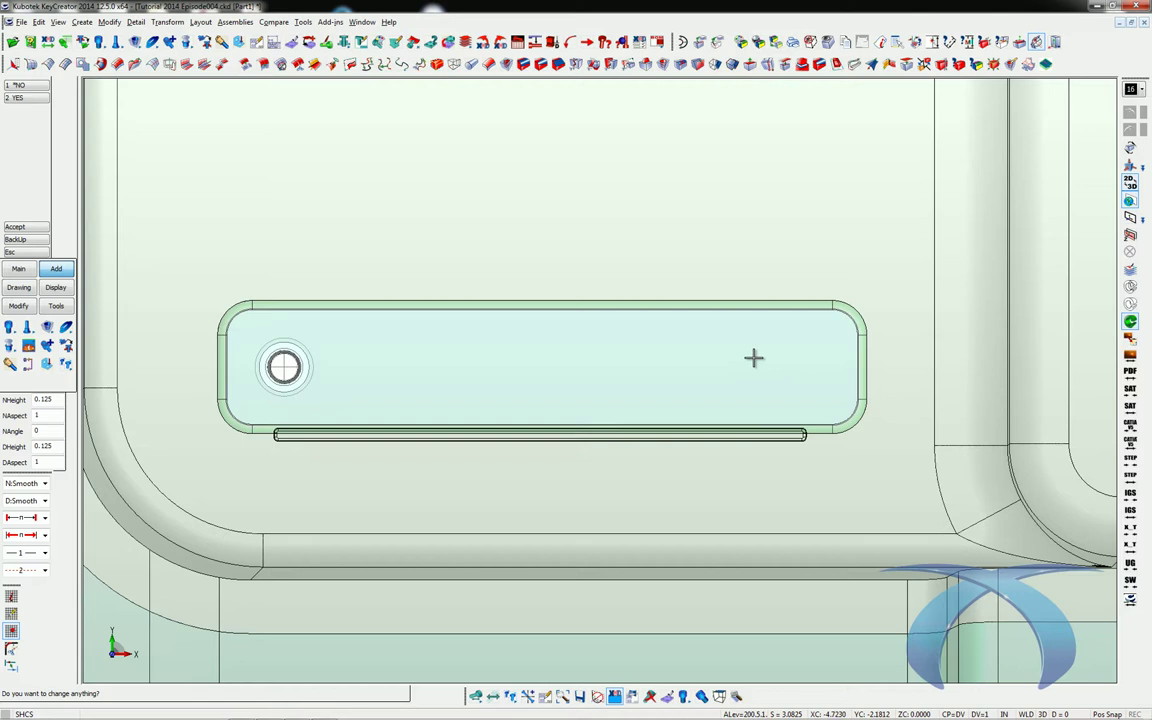
{"action": "key", "text": "Return"}
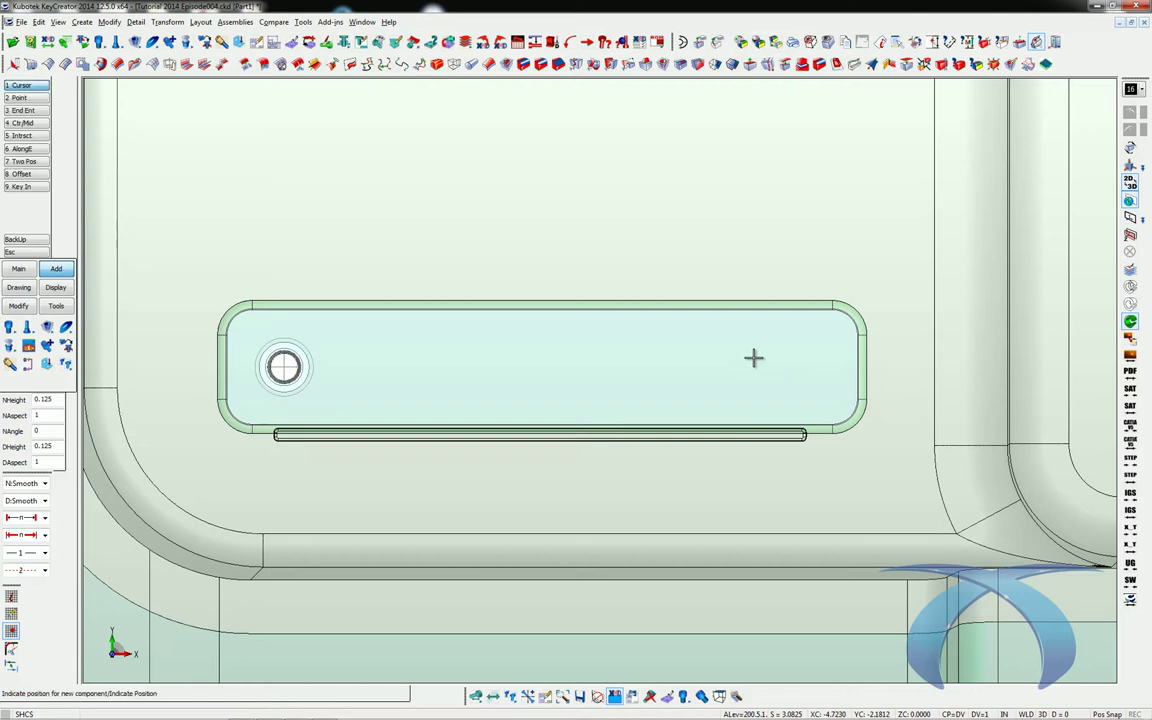
{"action": "key", "text": "Escape"}
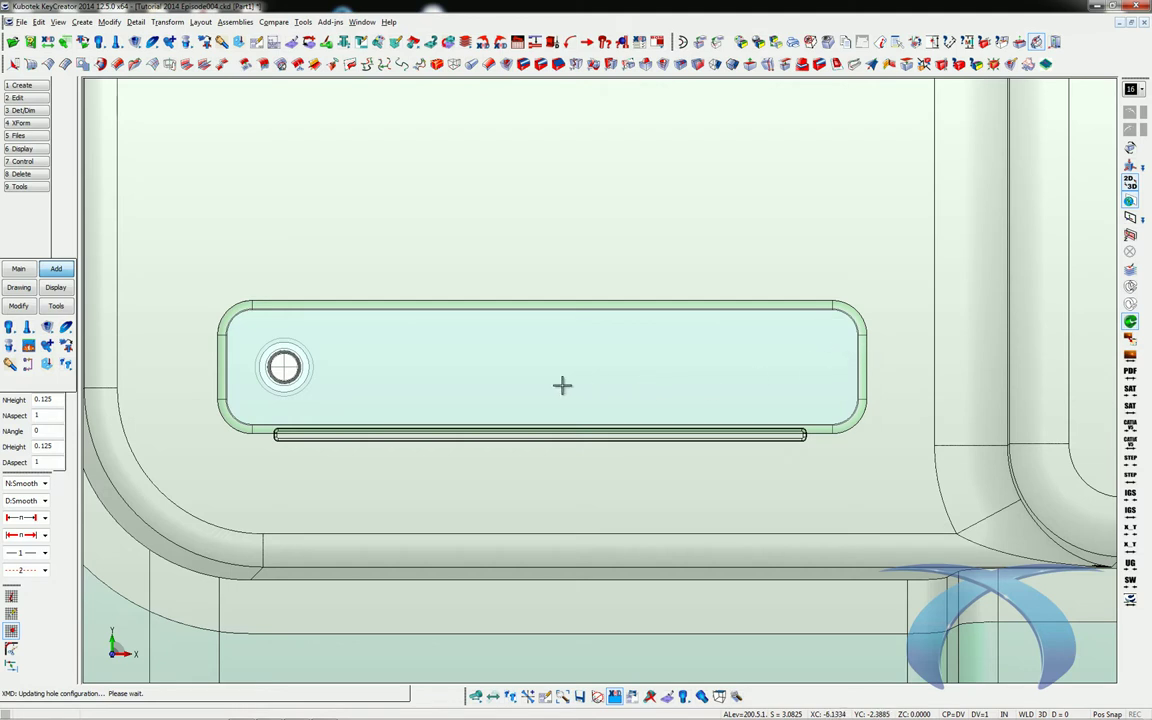
Draw a vertical construction line through the midpoint of the insert's long upper edge
{"action": "key", "text": "v"}
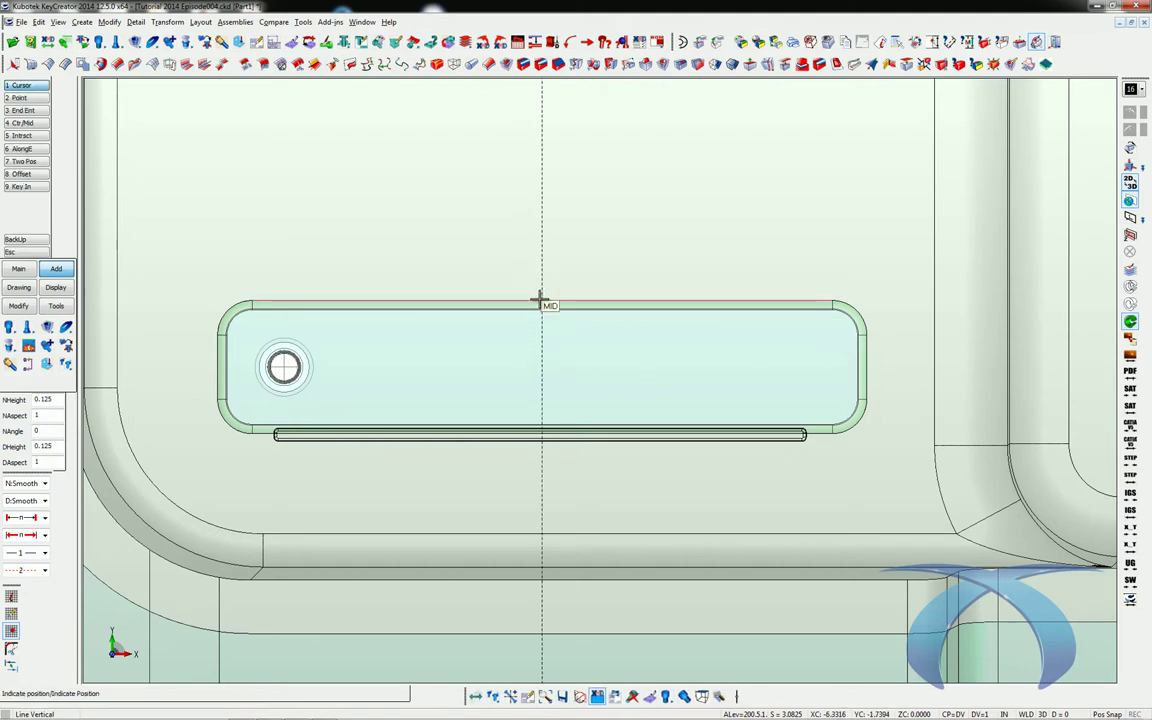
{"action": "left_click", "coordinate": [540, 300]}
{"action": "key", "text": "Escape"}
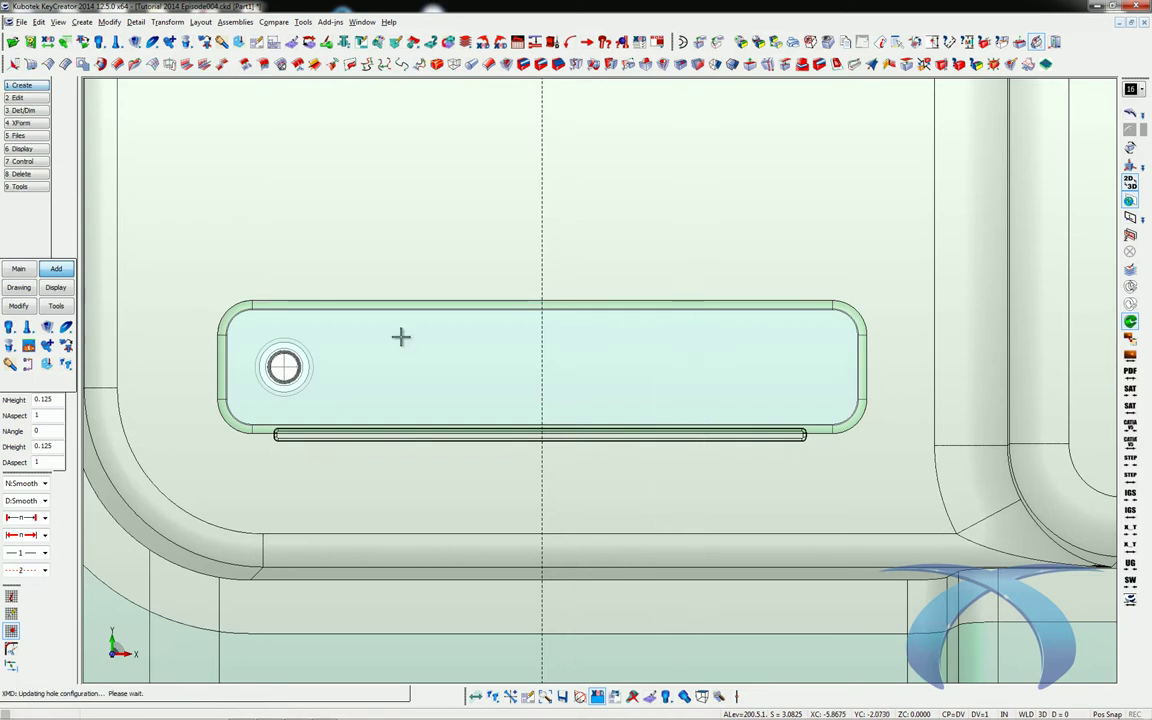
Mirror-copy the screw about the vertical construction line to the insert's opposite end
{"action": "left_click", "coordinate": [66, 366]}
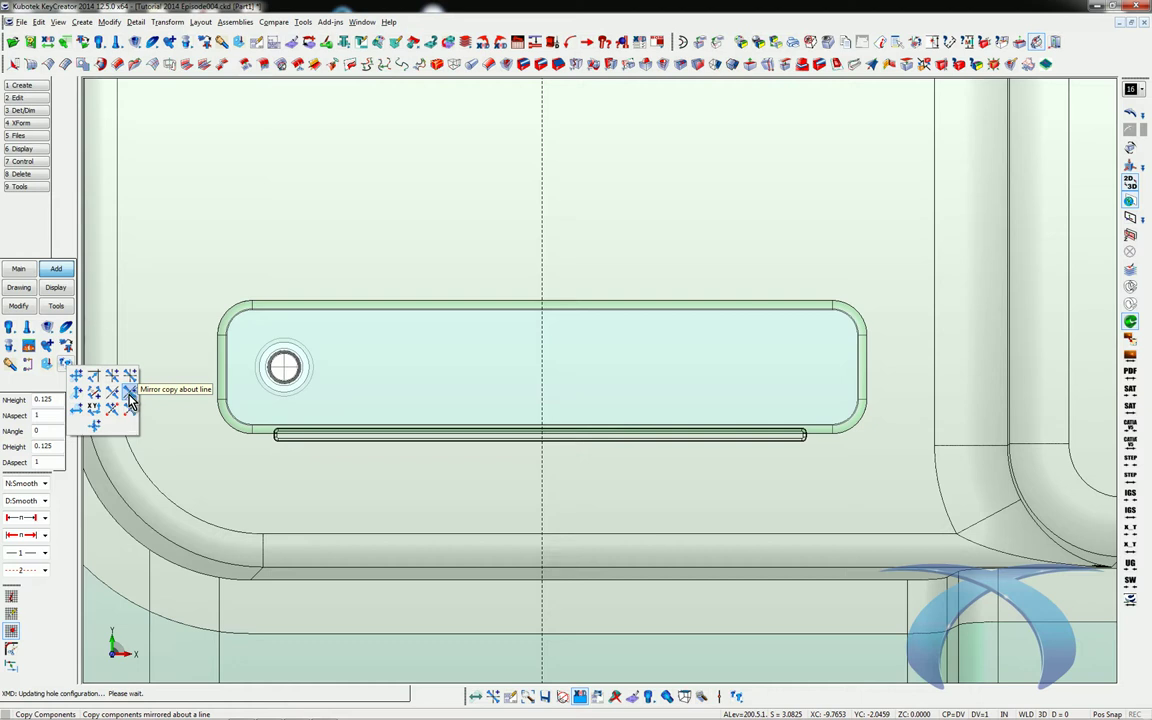
{"action": "left_click", "coordinate": [130, 398]}
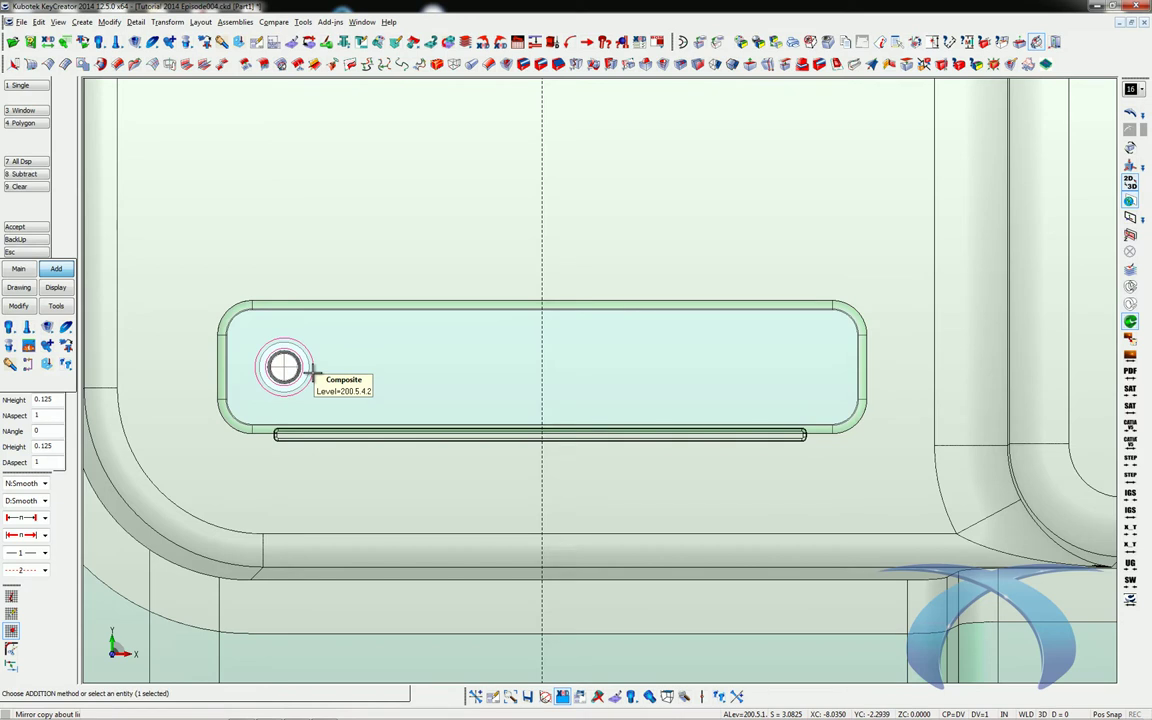
{"action": "key", "text": "Return"}
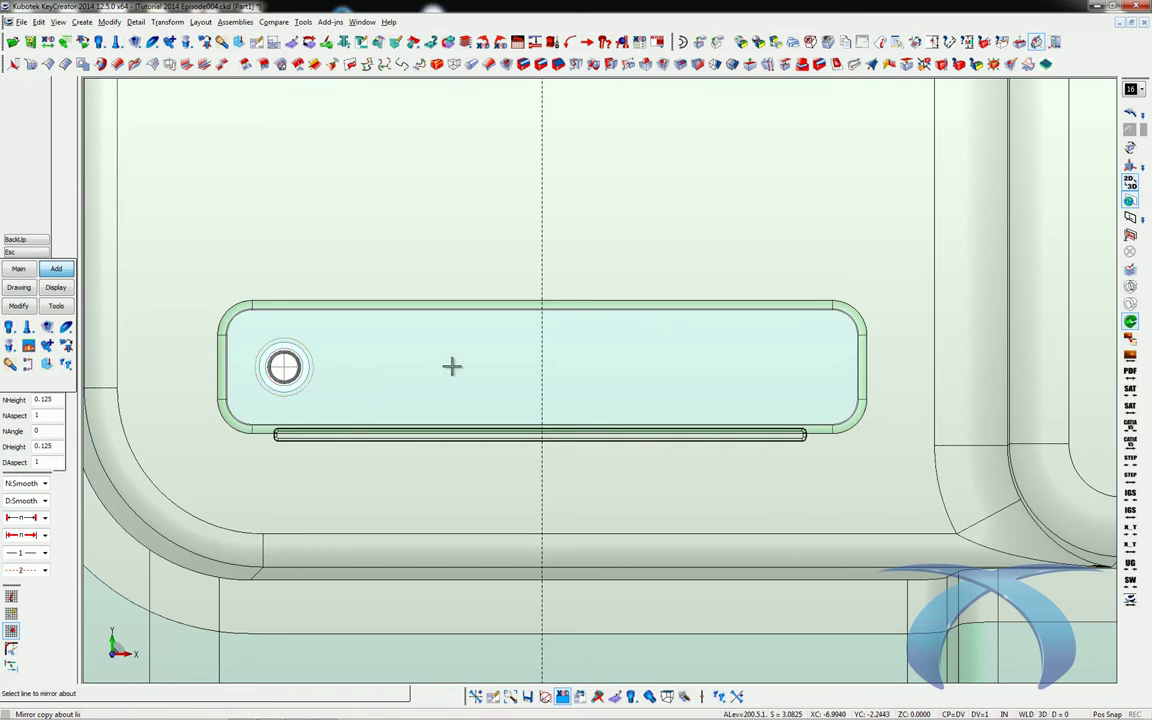
{"action": "left_click", "coordinate": [541, 351]}
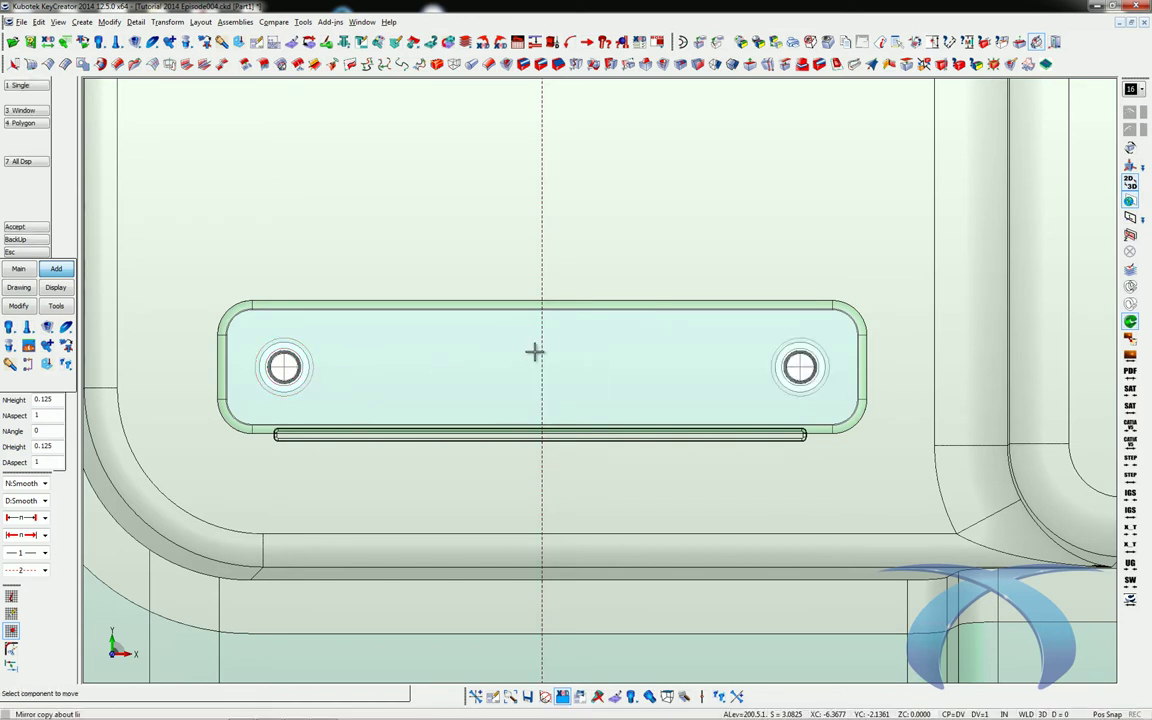
{"action": "key", "text": "Escape"}
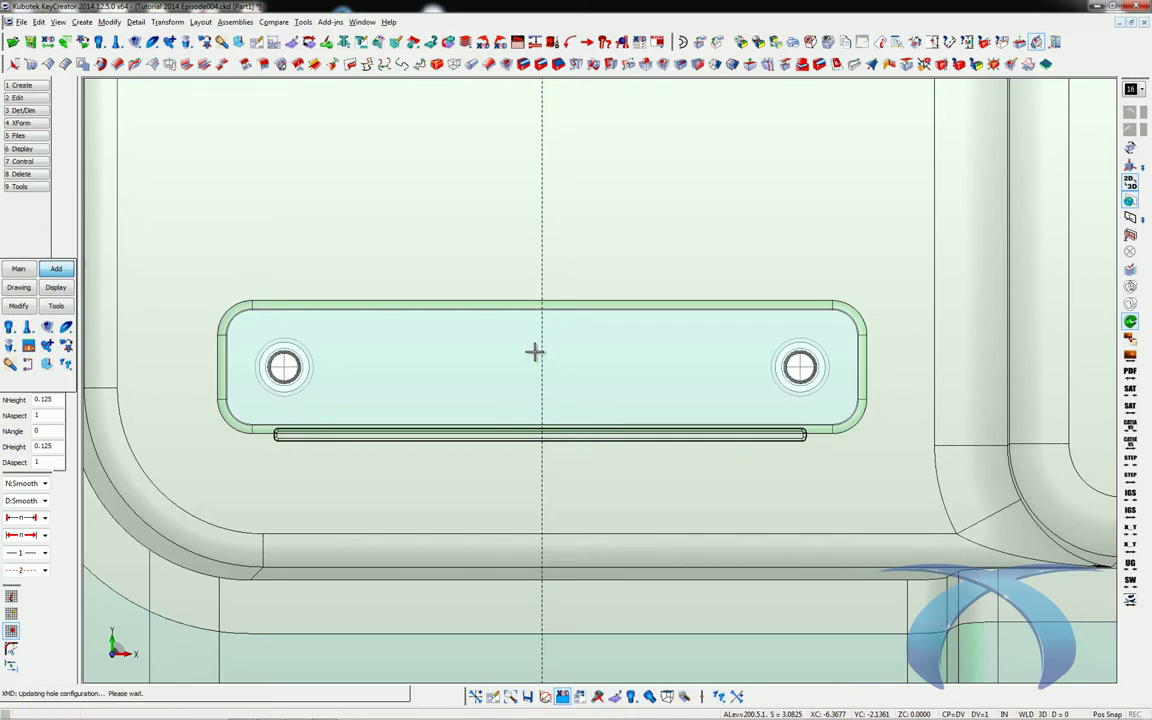
Delete the vertical construction line through the middle of the insert
{"action": "key", "text": "Delete"}
{"action": "left_click", "coordinate": [540, 362]}
{"action": "key", "text": "Return"}
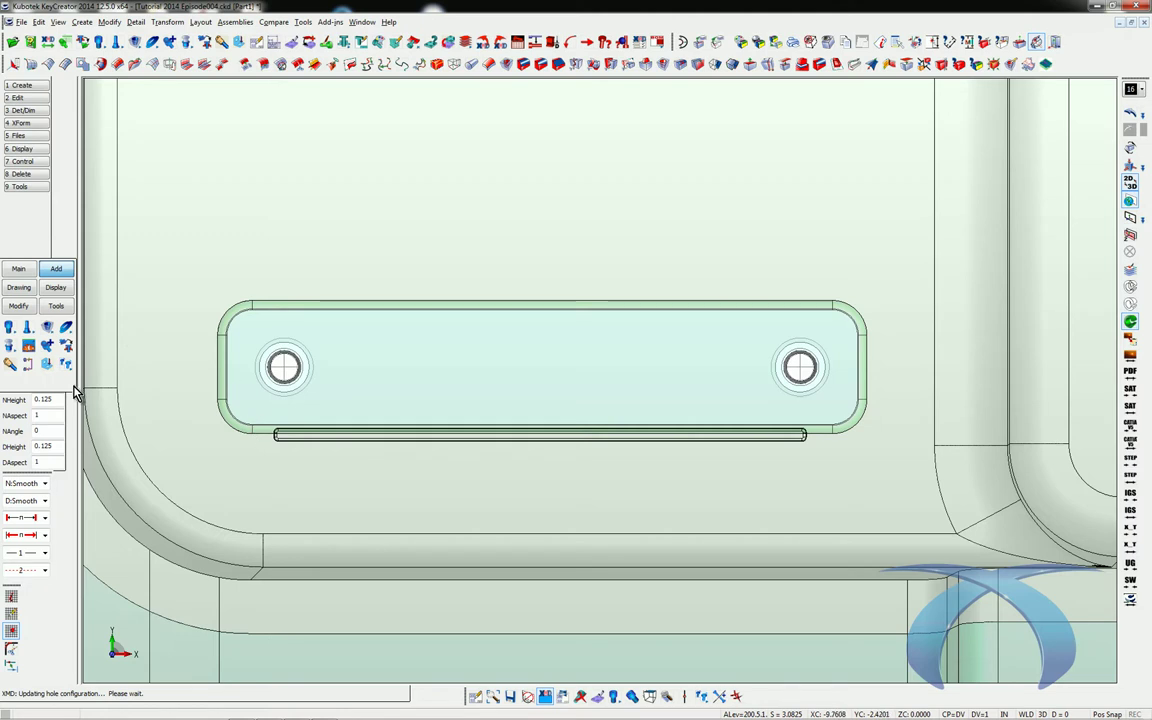
Use Show to view on both insert screws so they are displayed in the drawing views
{"action": "left_click", "coordinate": [548, 301]}
{"action": "left_click", "coordinate": [539, 455]}
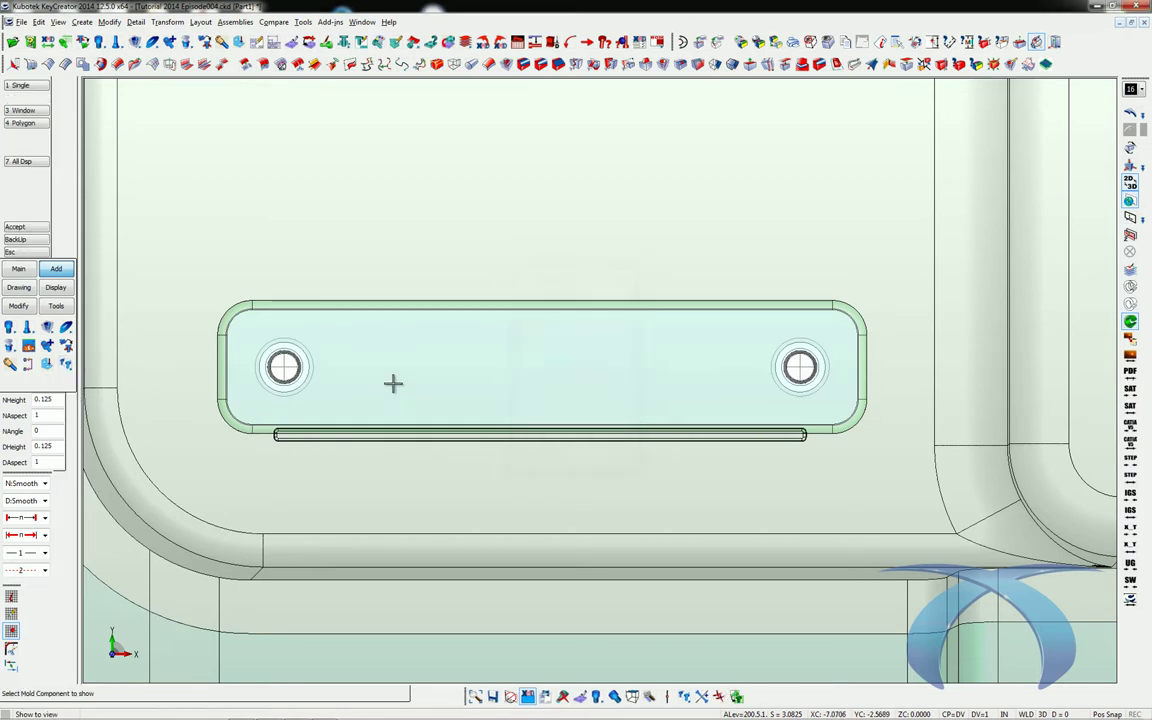
{"action": "left_click", "coordinate": [310, 360]}
{"action": "left_click", "coordinate": [807, 340]}
{"action": "middle_click", "coordinate": [808, 340]}
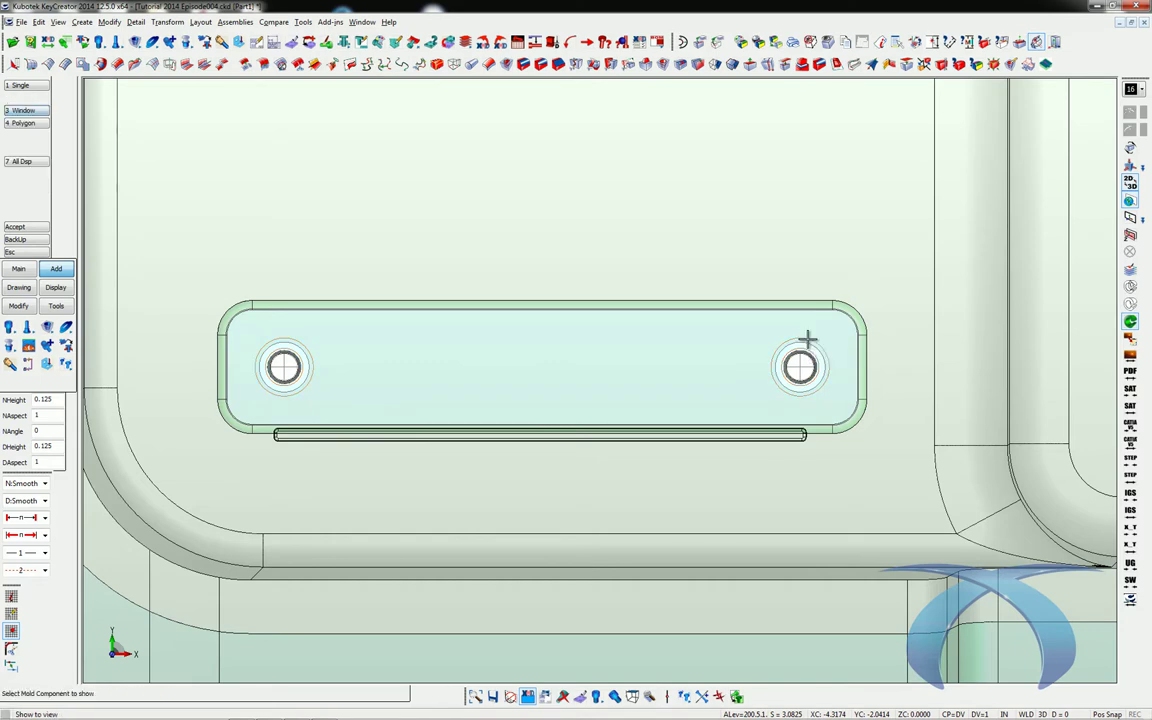
{"action": "key", "text": "Escape"}
Open the Core Plan drawing and the Section BB drawing to inspect the two insert screws in plan and section
{"action": "double_click", "coordinate": [268, 318]}
{"action": "key", "text": "alt+w"}
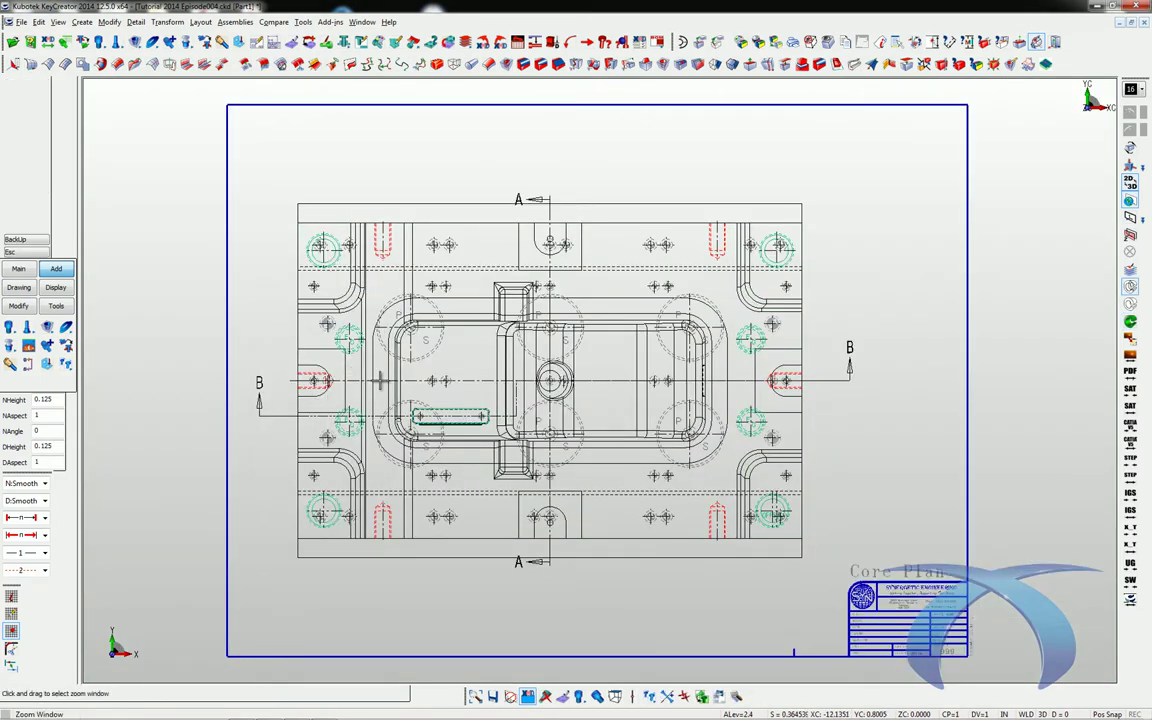
{"action": "left_click_drag", "start_coordinate": [352, 358], "coordinate": [525, 430]}
{"action": "key", "text": "ctrl+d"}
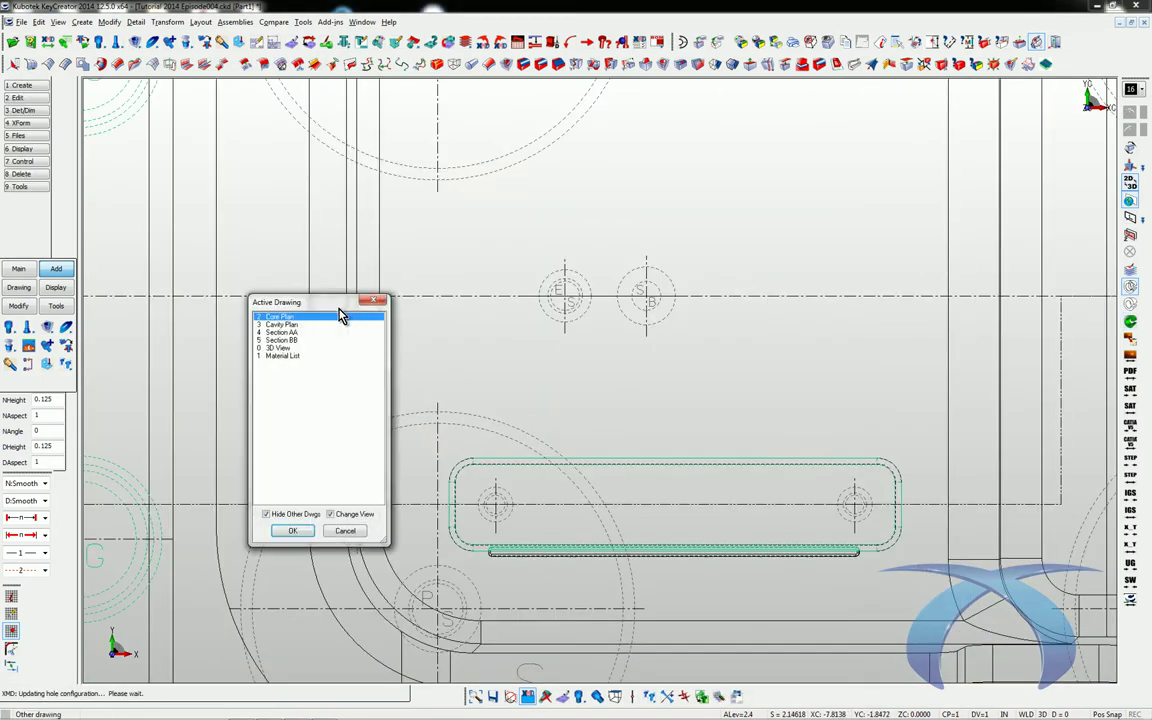
{"action": "left_click", "coordinate": [297, 348]}
{"action": "left_click", "coordinate": [300, 340]}
{"action": "double_click", "coordinate": [300, 340]}
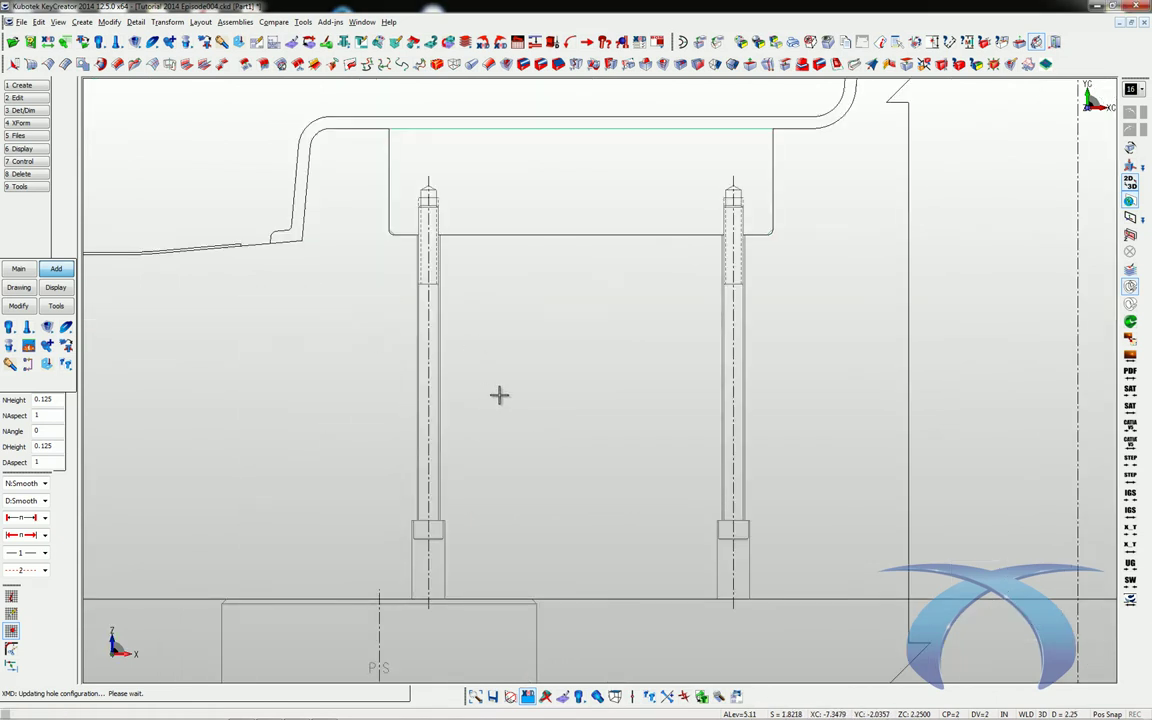
Display the core block and insert together in 3D to examine the two screws holding the insert
{"action": "left_click", "coordinate": [291, 43]}
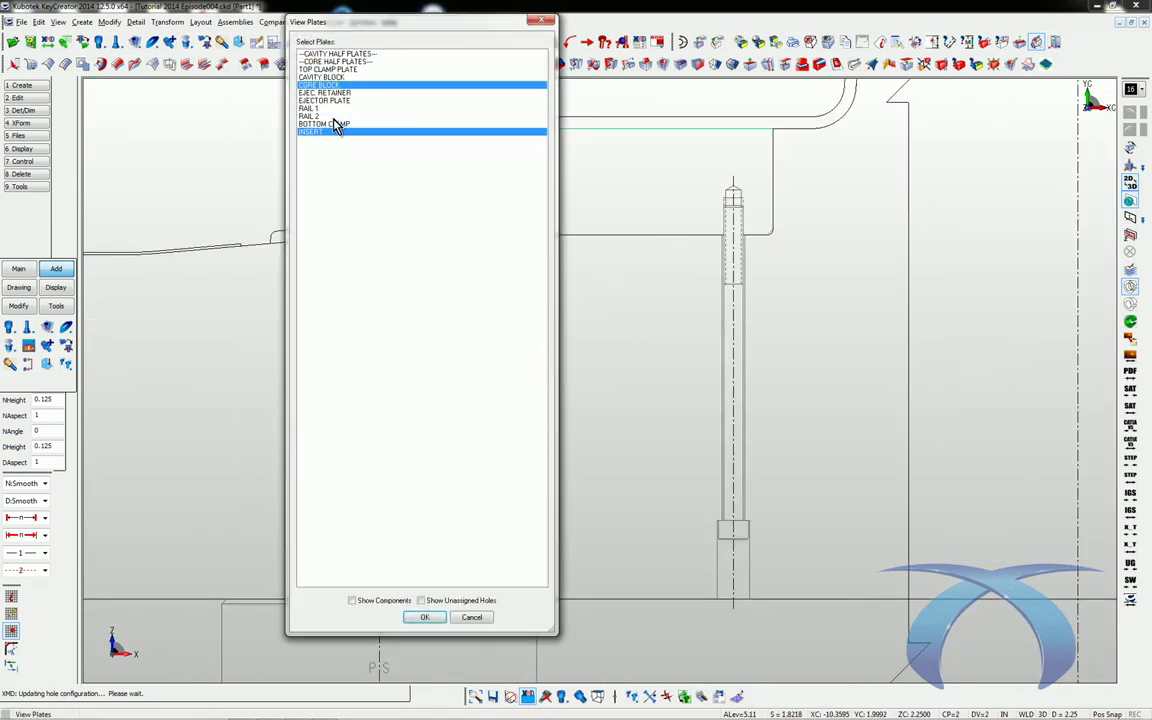
{"action": "left_click", "coordinate": [424, 617]}
{"action": "scroll", "coordinate": [560, 443], "scroll_direction": "up", "scroll_amount": 3}
{"action": "middle_click_drag", "start_coordinate": [457, 485], "coordinate": [457, 485]}
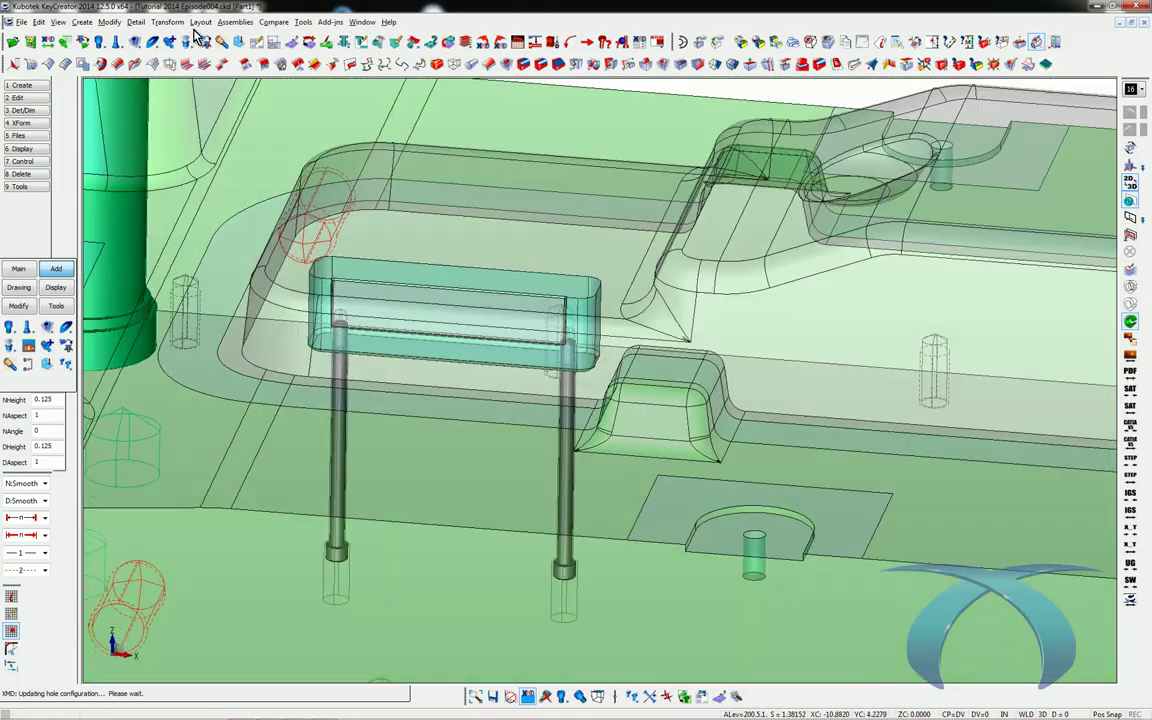
Display only the insert and examine its threaded screw holes from an angle
{"action": "left_click", "coordinate": [252, 42]}
{"action": "double_click", "coordinate": [326, 131]}
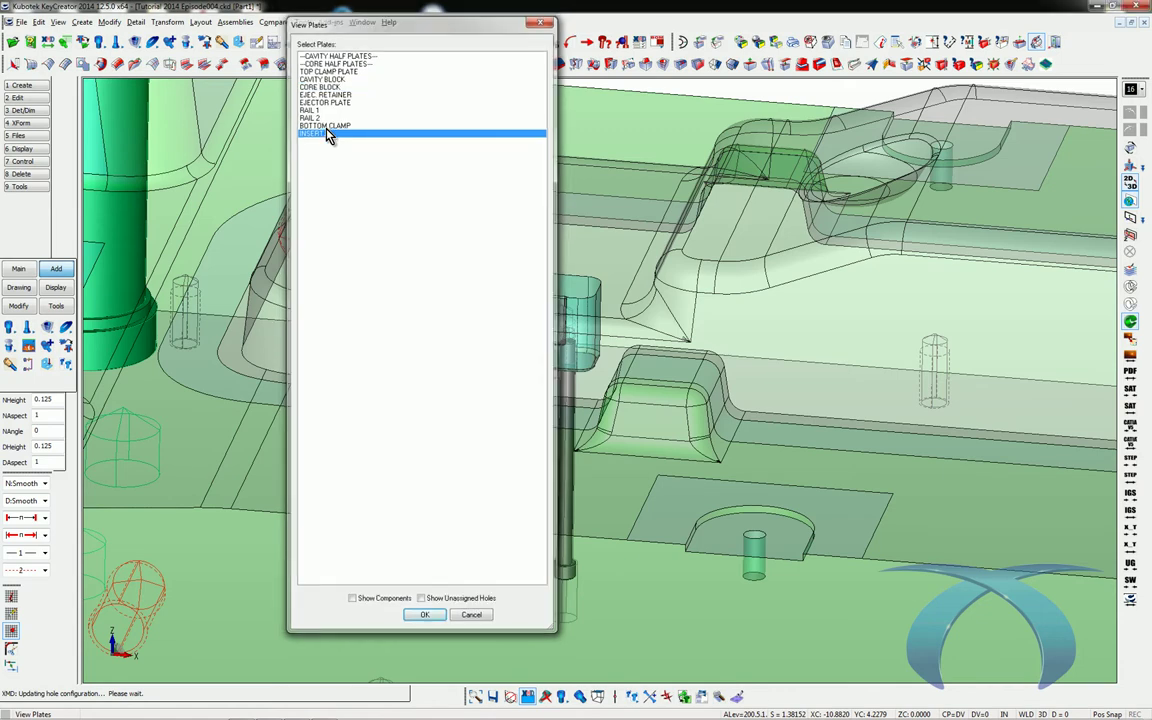
{"action": "middle_click_drag", "start_coordinate": [334, 347], "coordinate": [352, 183]}
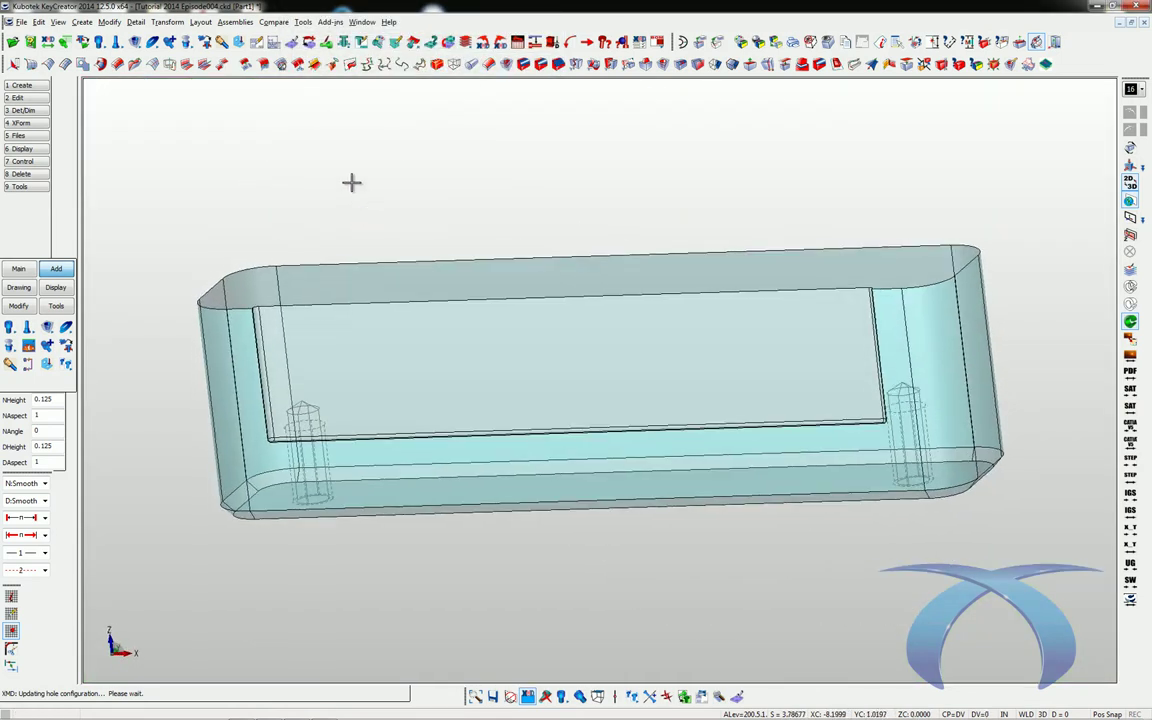
Display only the core block, fitted in the window, and examine the insert pocket and screw holes
{"action": "left_click", "coordinate": [294, 50]}
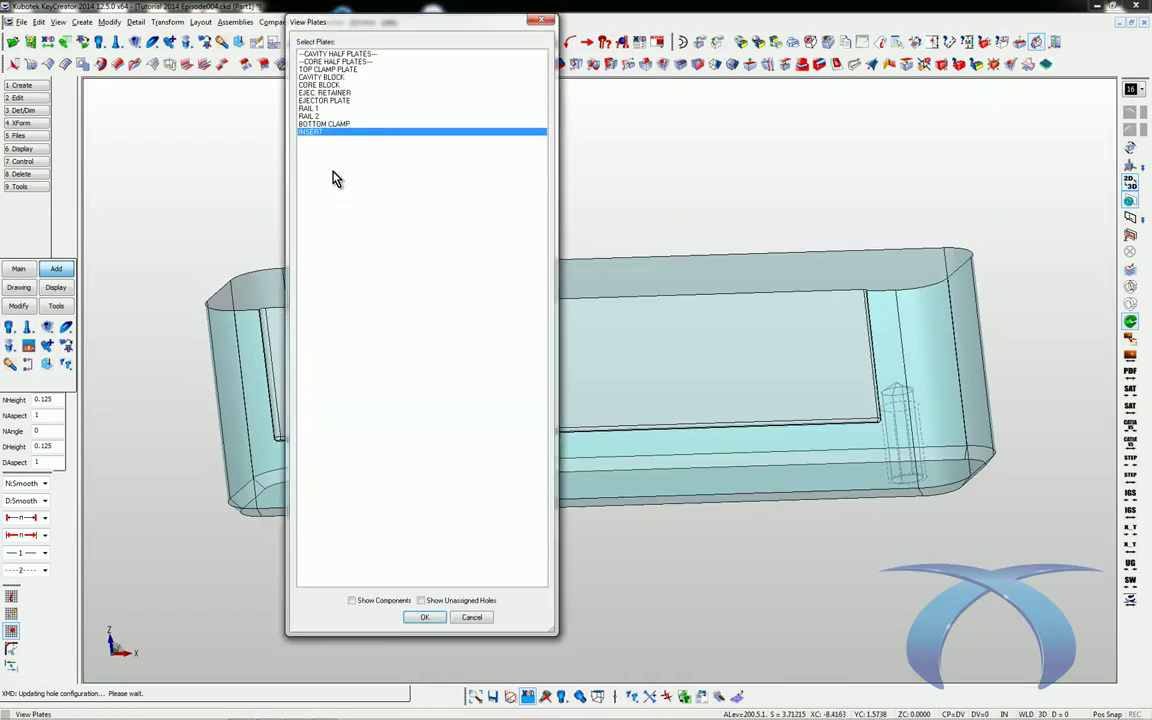
{"action": "left_click", "coordinate": [326, 86]}
{"action": "left_click", "coordinate": [418, 620]}
{"action": "middle_click_drag", "start_coordinate": [408, 620], "coordinate": [417, 603]}
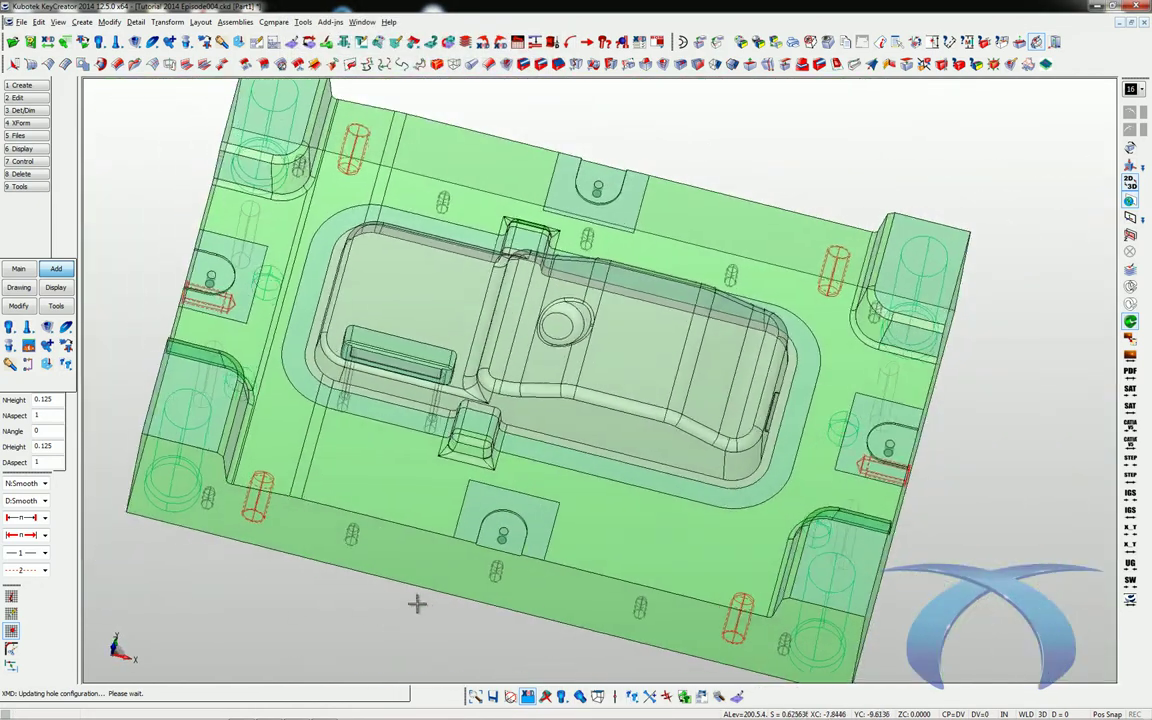
{"action": "key", "text": "alt+a"}
{"action": "key", "text": "Caps_Lock"}
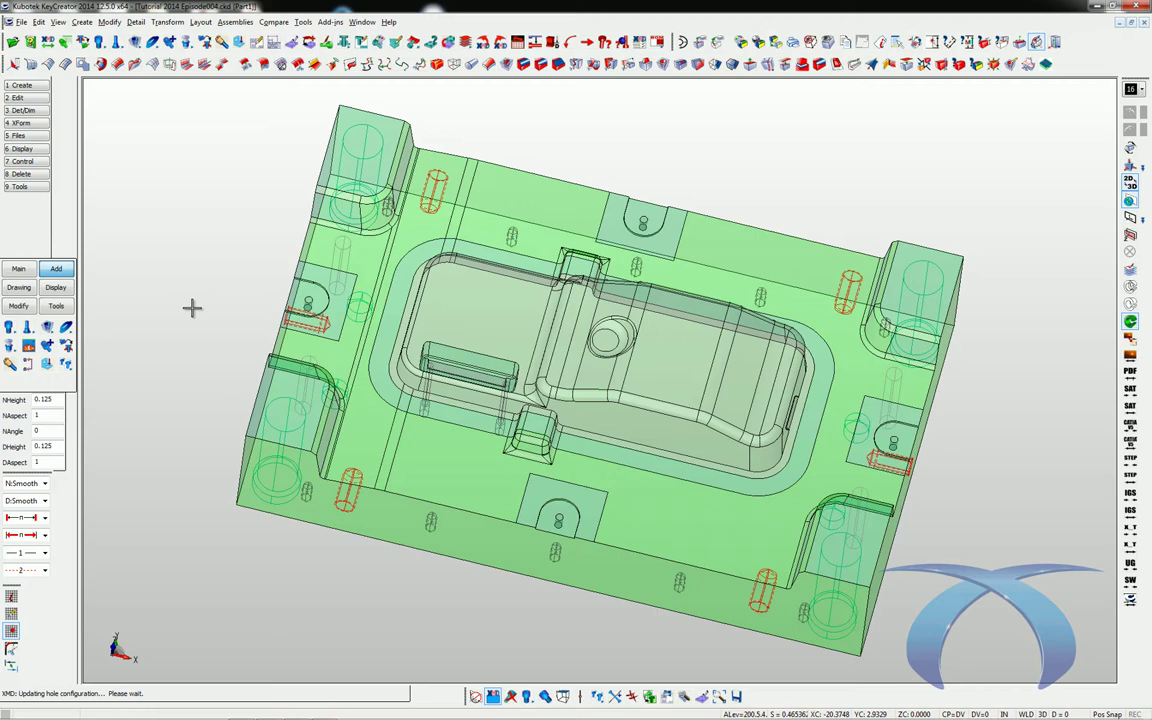
Start a dowel in the Section BB drawing on the line between the top clamp plate and the cavity block
{"action": "key", "text": "alt+1"}
{"action": "key", "text": "ctrl+d"}
{"action": "left_click", "coordinate": [302, 341]}
{"action": "double_click", "coordinate": [303, 347]}
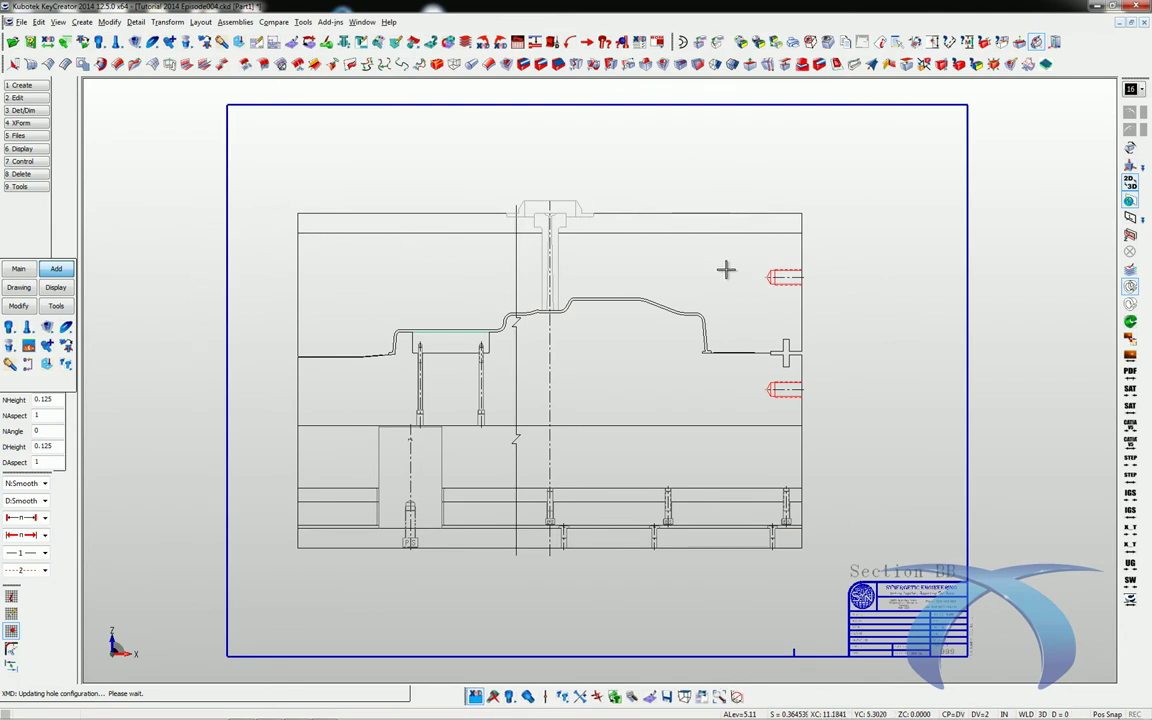
{"action": "left_click", "coordinate": [15, 330]}
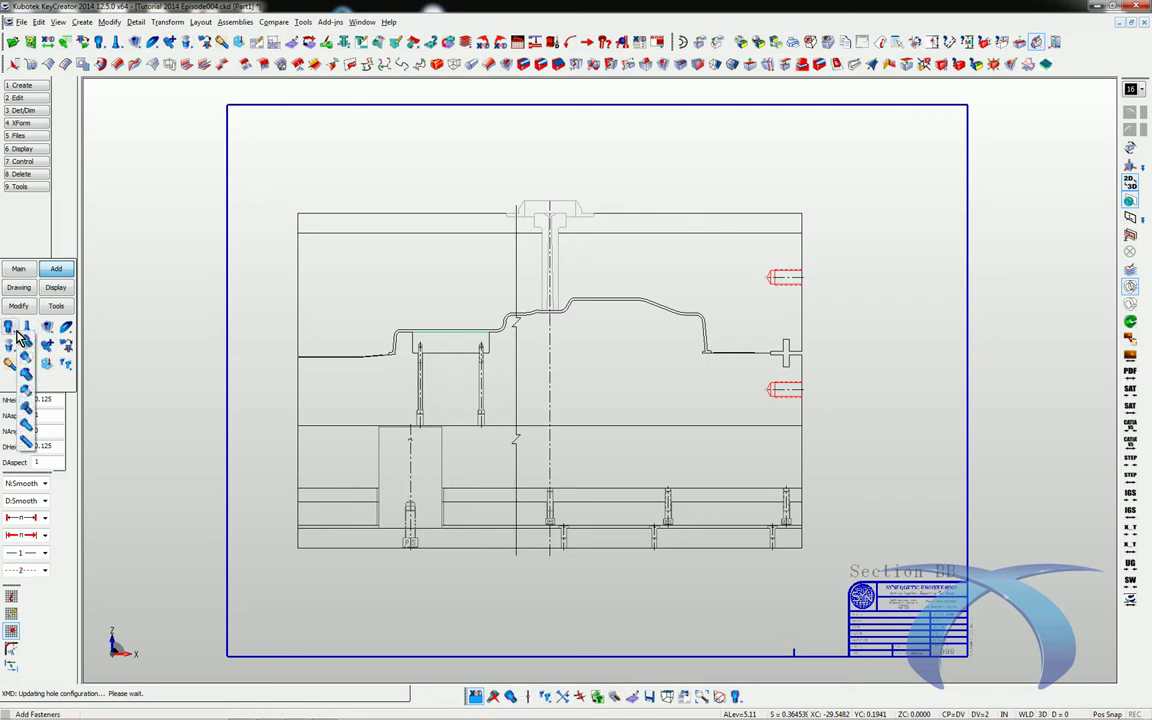
{"action": "left_click", "coordinate": [25, 447]}
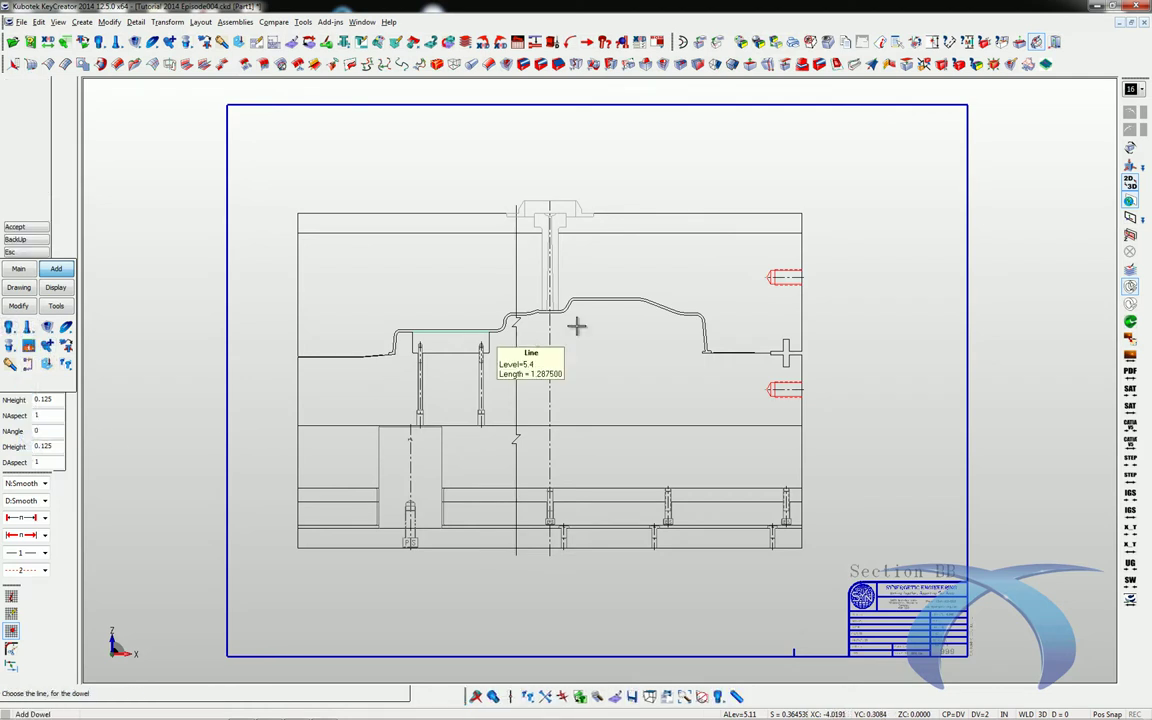
{"action": "scroll", "coordinate": [800, 210], "scroll_direction": "up", "scroll_amount": 5}
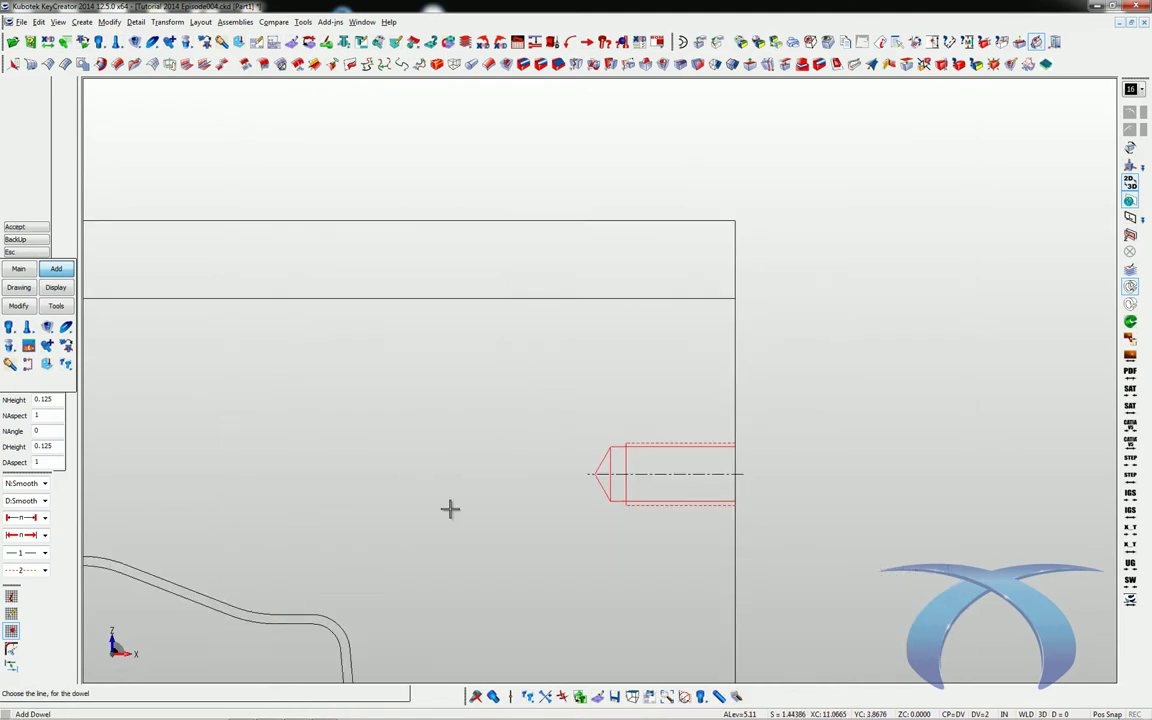
{"action": "left_click", "coordinate": [620, 297]}
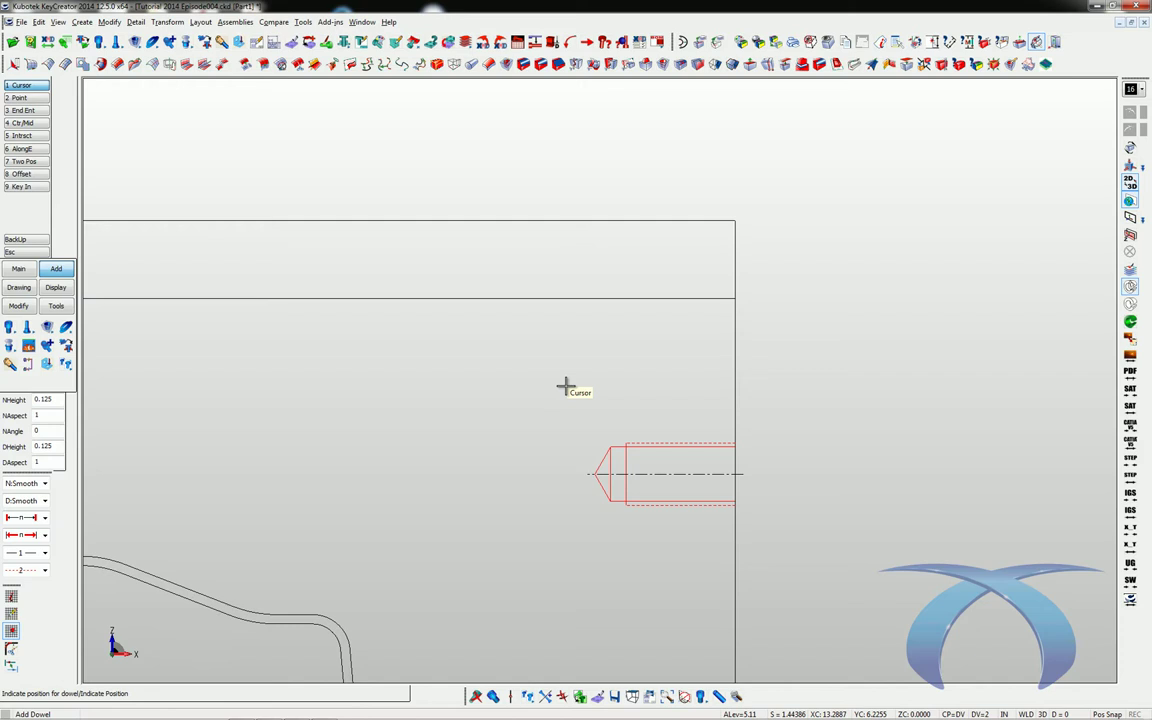
Switch to the Cavity Plan drawing and position the dowel at XC -11.875, YC 8.25 beside the upper-left corner screw
{"action": "key", "text": "alt+o"}
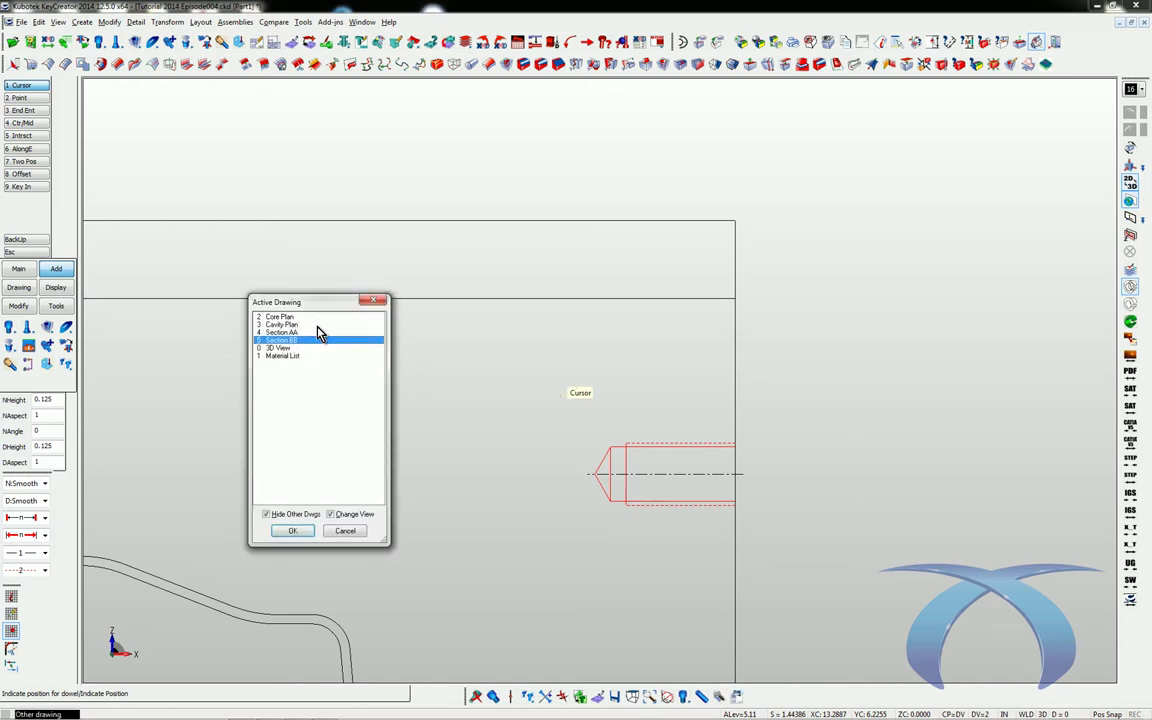
{"action": "double_click", "coordinate": [298, 325]}
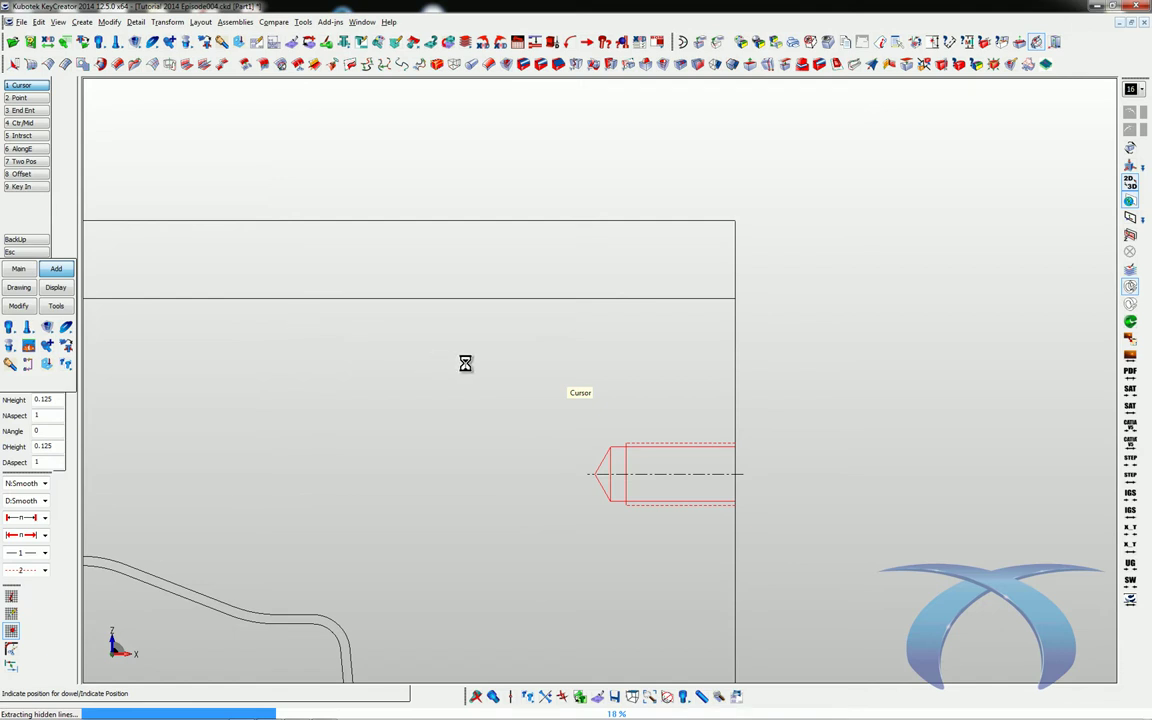
{"action": "key", "text": "alt+w"}
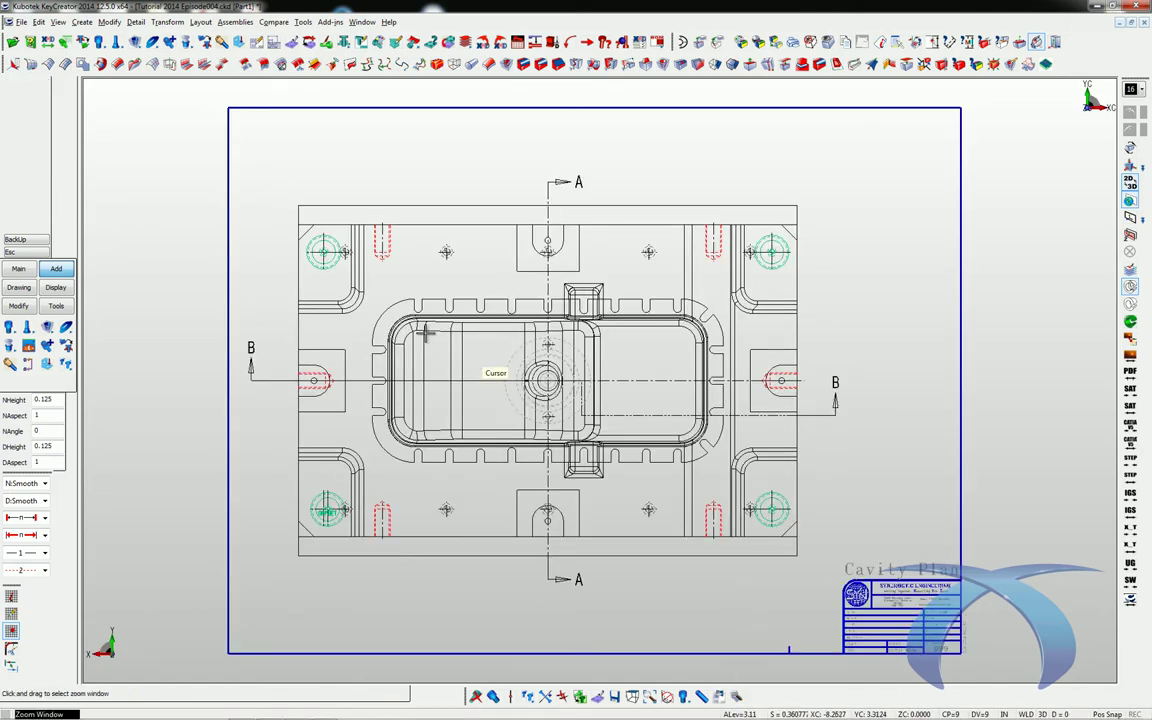
{"action": "left_click_drag", "start_coordinate": [316, 193], "coordinate": [797, 356]}
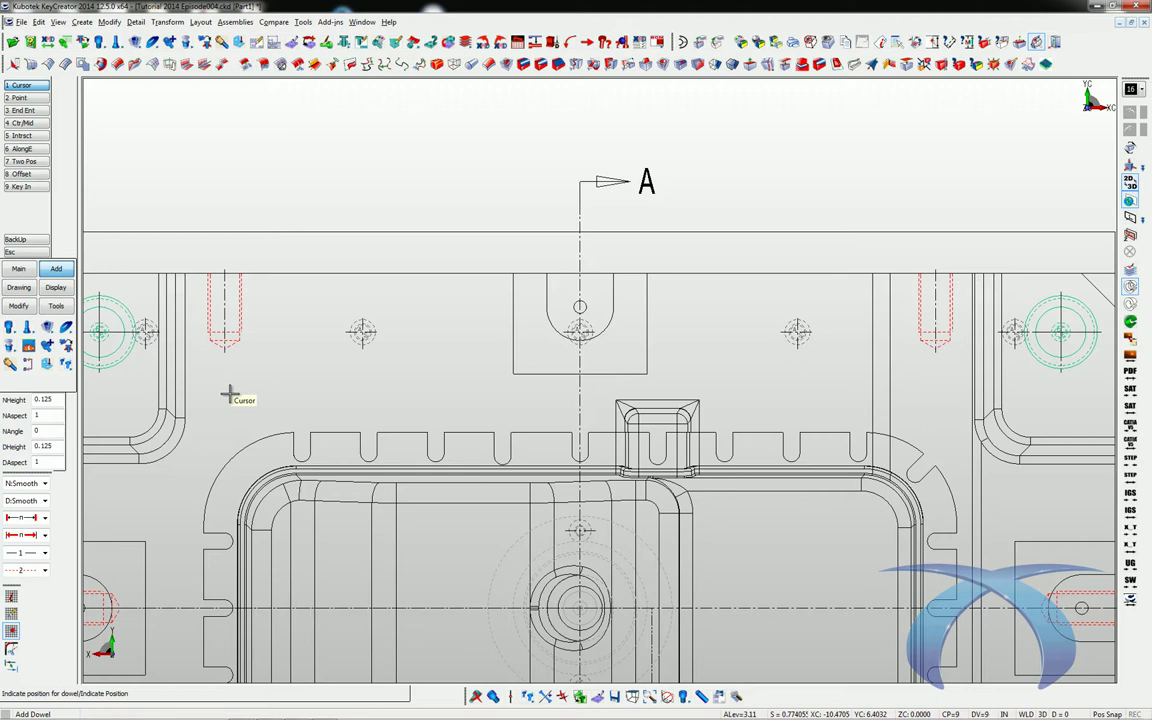
{"action": "left_click", "coordinate": [186, 331]}
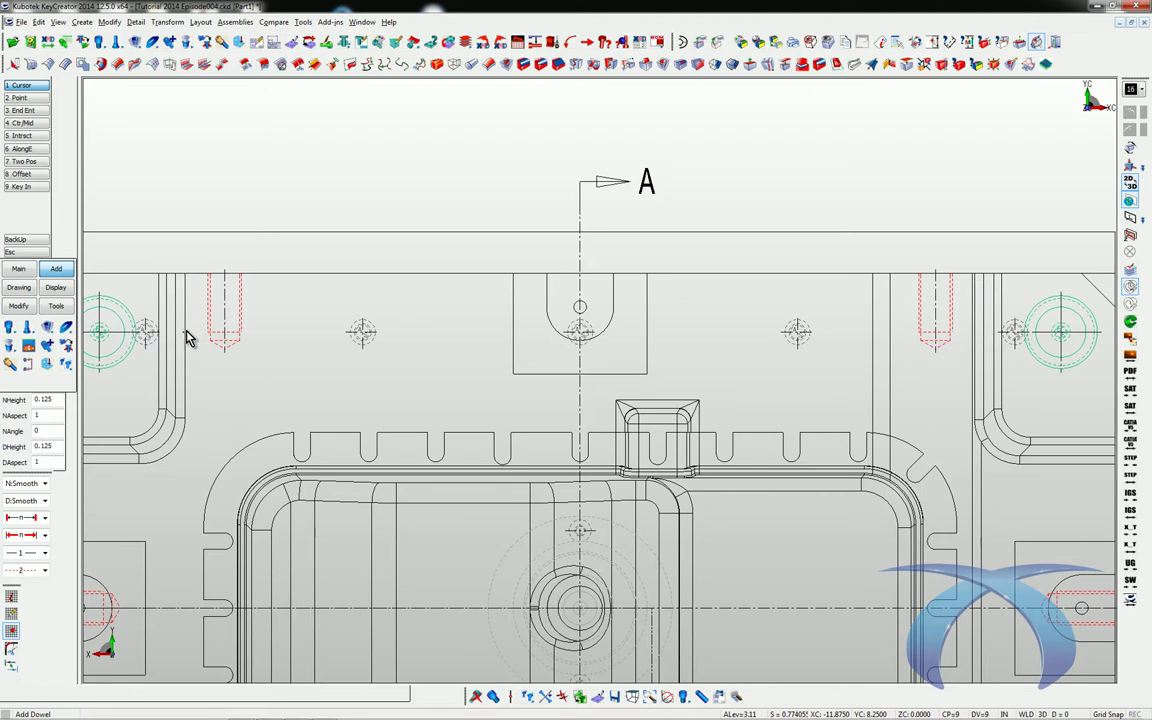
Add the dowel as a single inch STD dowel with 3/8 diameter and length 2, and check it in plan
{"action": "left_click", "coordinate": [524, 344]}
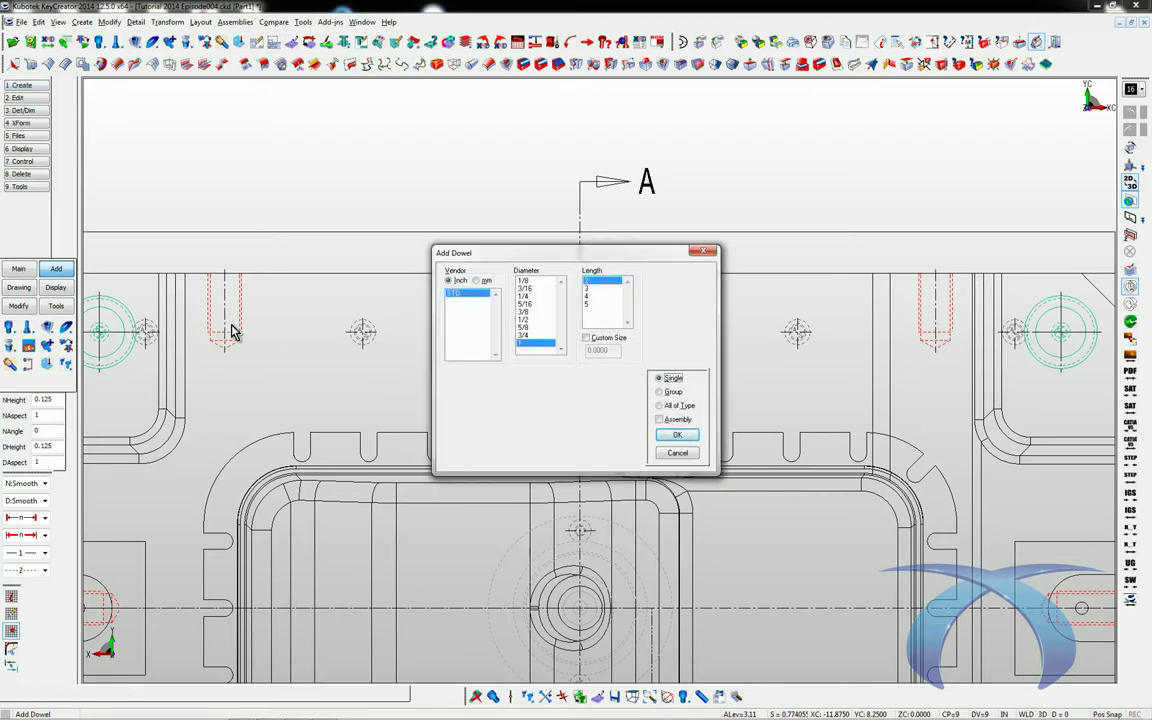
{"action": "left_click", "coordinate": [530, 311]}
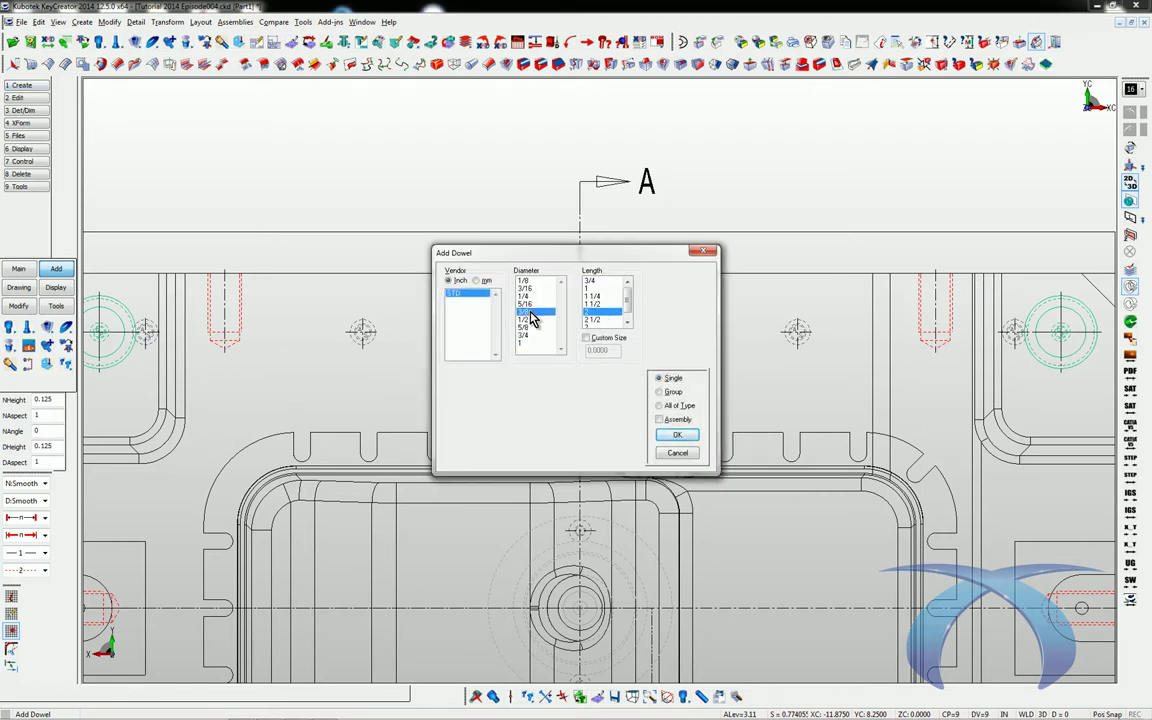
{"action": "left_click", "coordinate": [677, 437]}
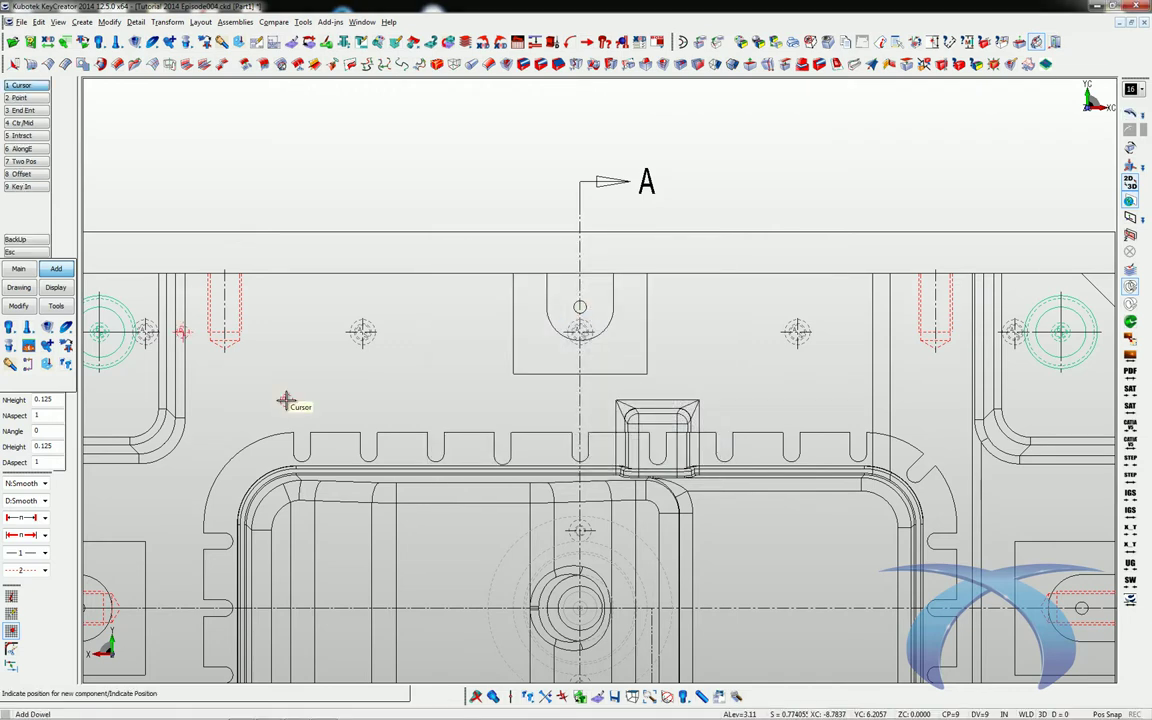
{"action": "key", "text": "Escape"}
{"action": "key", "text": "alt+w"}
{"action": "left_click_drag", "start_coordinate": [144, 247], "coordinate": [284, 434]}
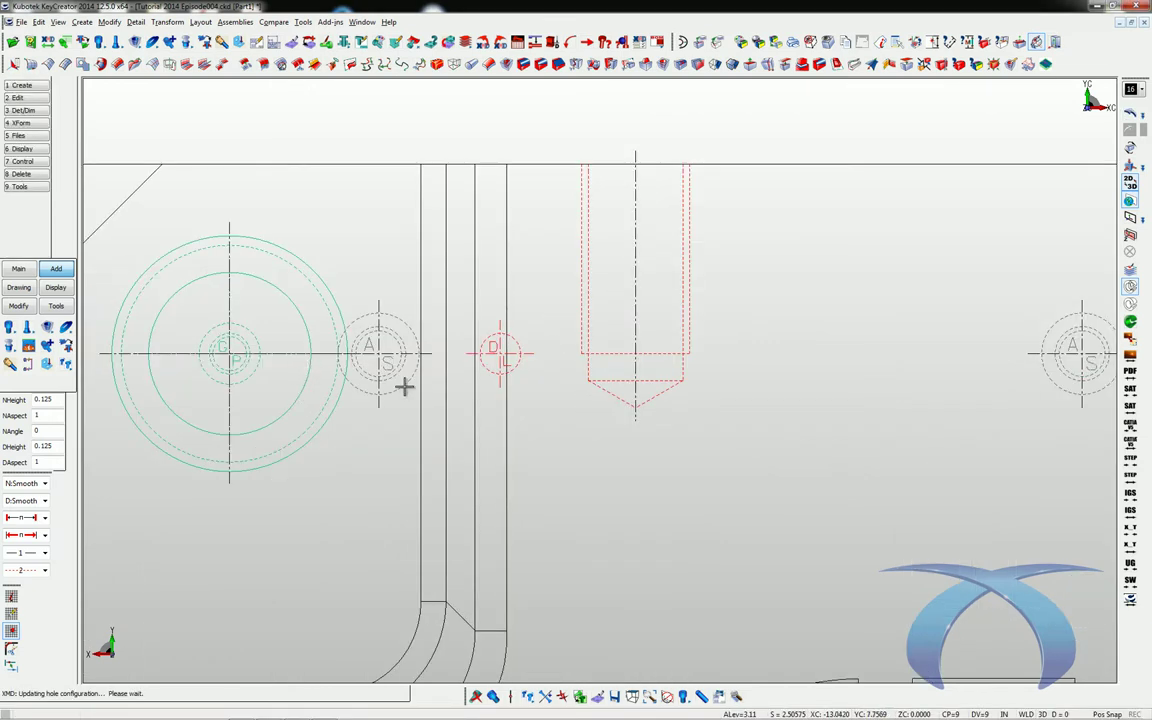
{"action": "key", "text": "alt+a"}
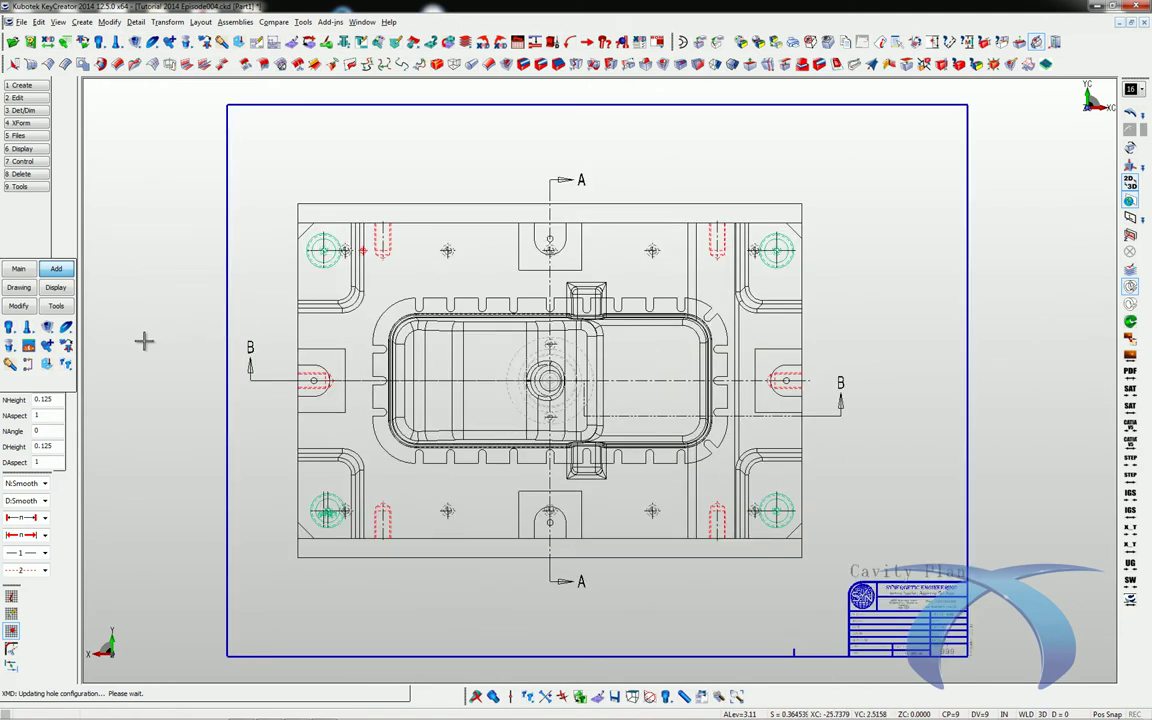
Mirror-copy the upper-left dowel to the lower-right quadrant of the Cavity Plan only
{"action": "left_click", "coordinate": [65, 363]}
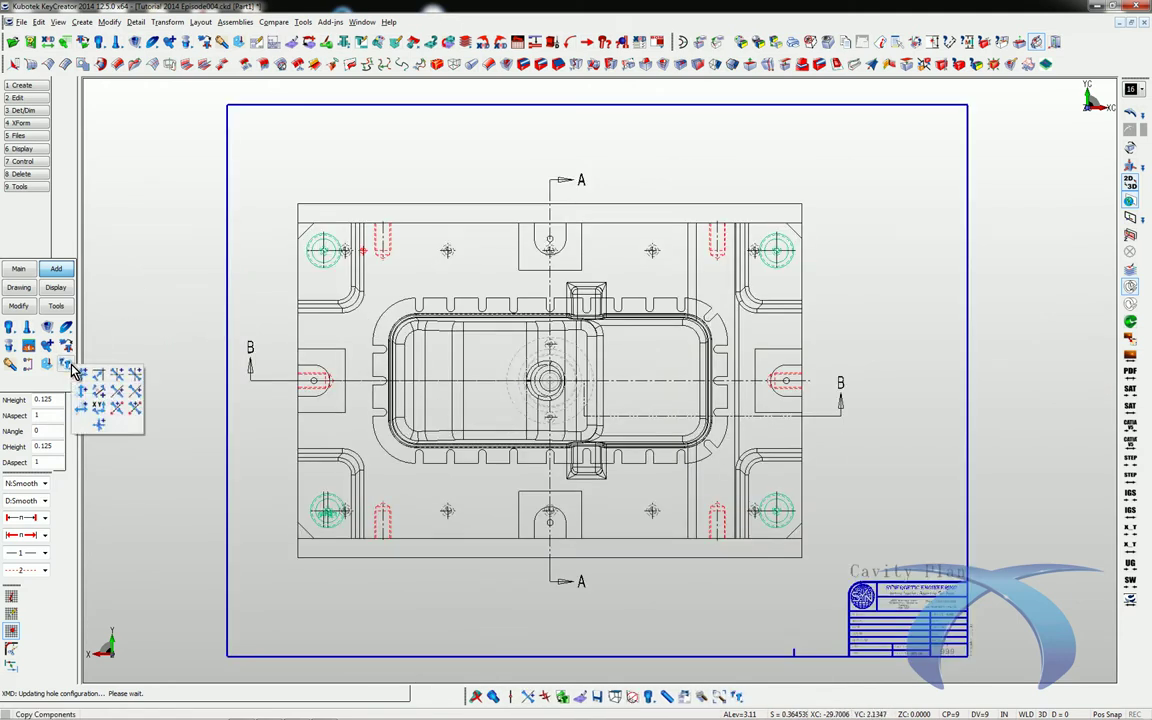
{"action": "left_click", "coordinate": [134, 374]}
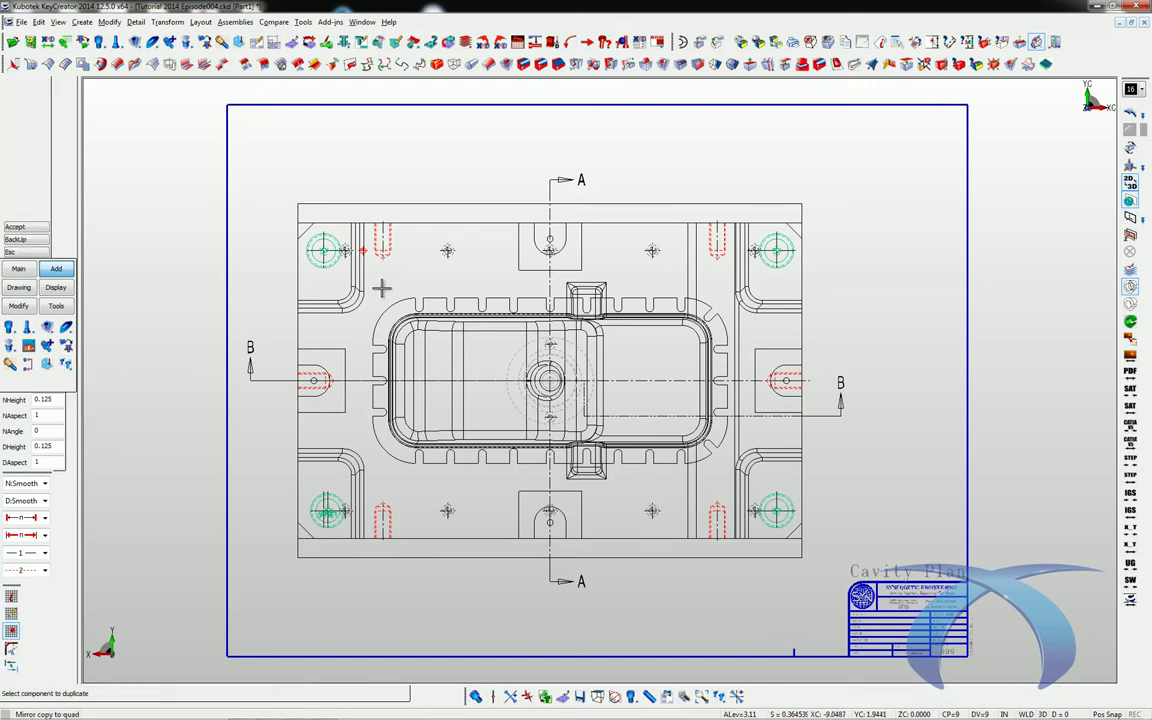
{"action": "left_click", "coordinate": [365, 249]}
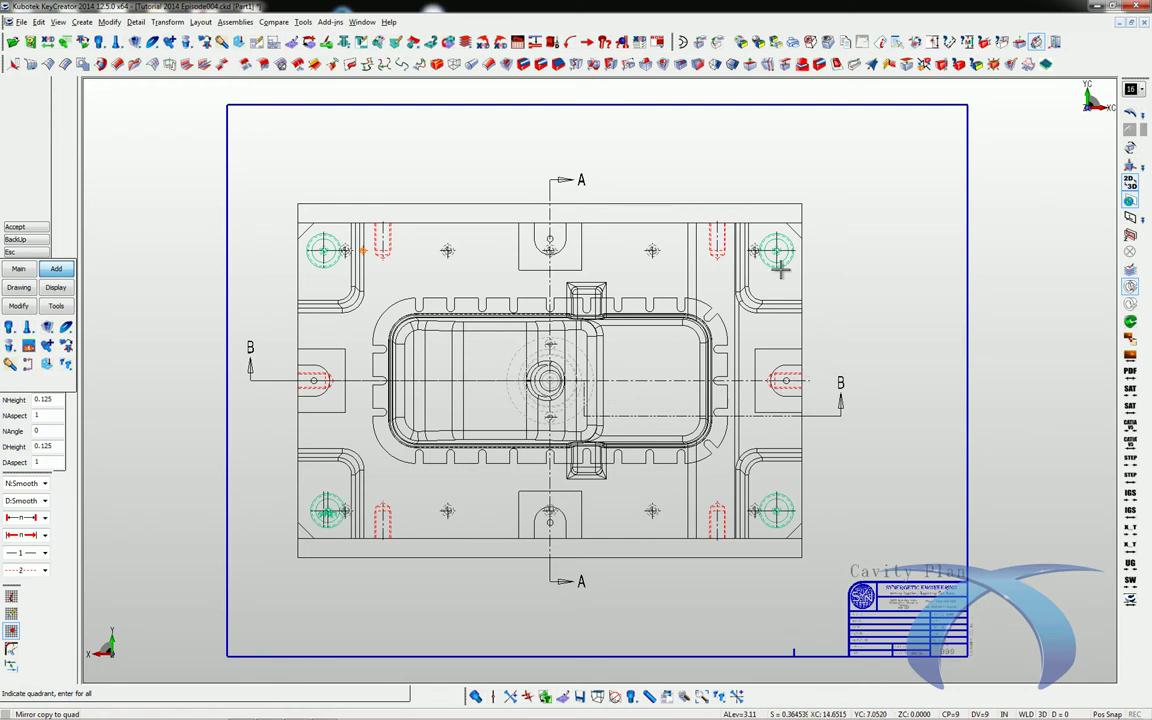
{"action": "mouse_move", "coordinate": [552, 384]}
{"action": "left_mouse_down"}
{"action": "mouse_move", "coordinate": [552, 455]}
{"action": "mouse_move", "coordinate": [800, 541]}
{"action": "mouse_move", "coordinate": [552, 384]}
{"action": "left_mouse_up"}
{"action": "left_click", "coordinate": [568, 397]}
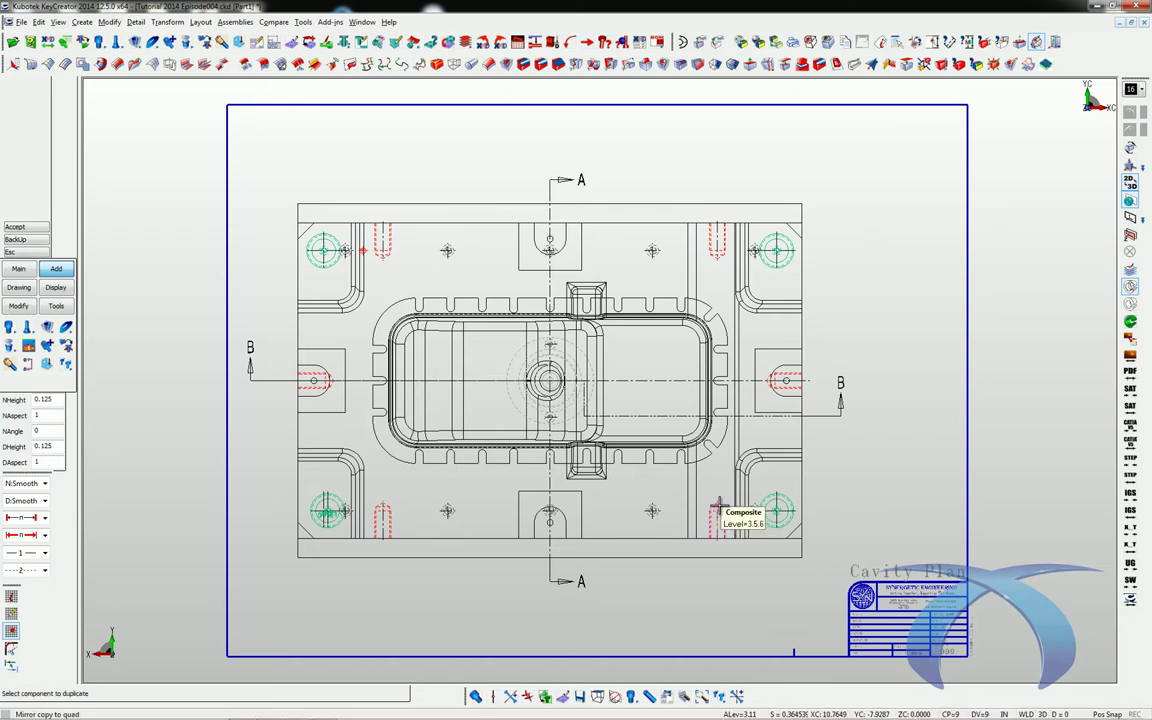
Delete the mirrored dowel copy beside the lower-right corner screw
{"action": "key", "text": "Escape"}
{"action": "key", "text": "alt+w"}
{"action": "left_click_drag", "start_coordinate": [770, 455], "coordinate": [687, 541]}
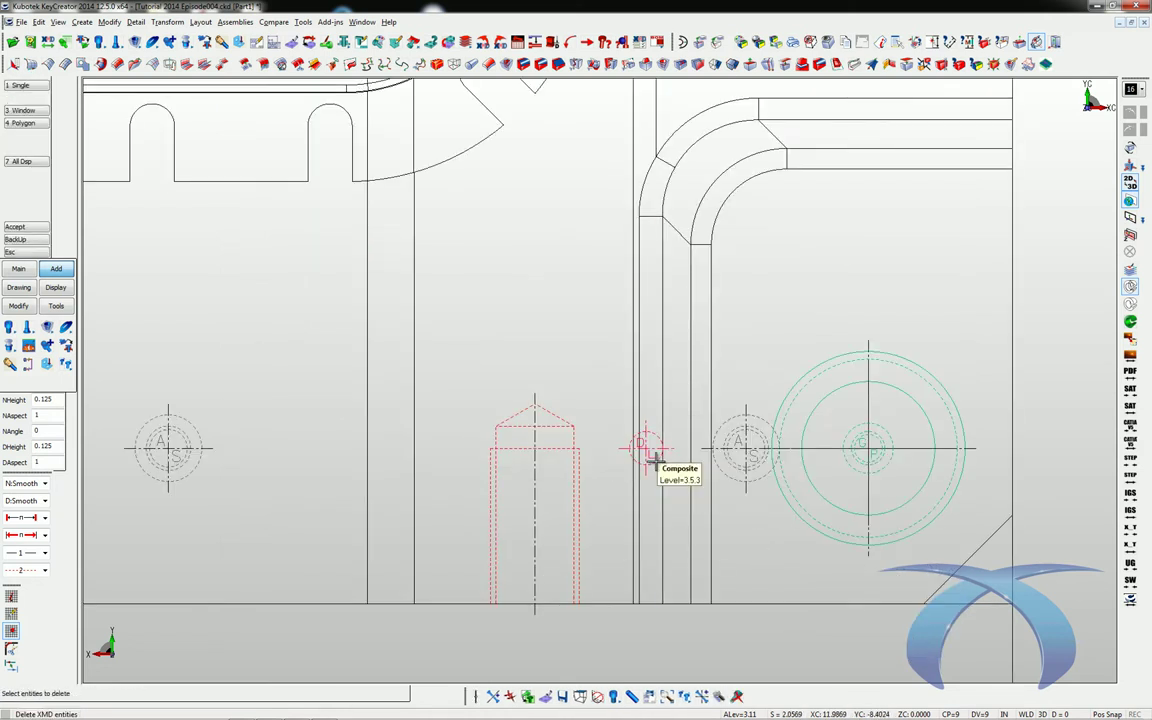
{"action": "key", "text": "Return"}
{"action": "key", "text": "1"}
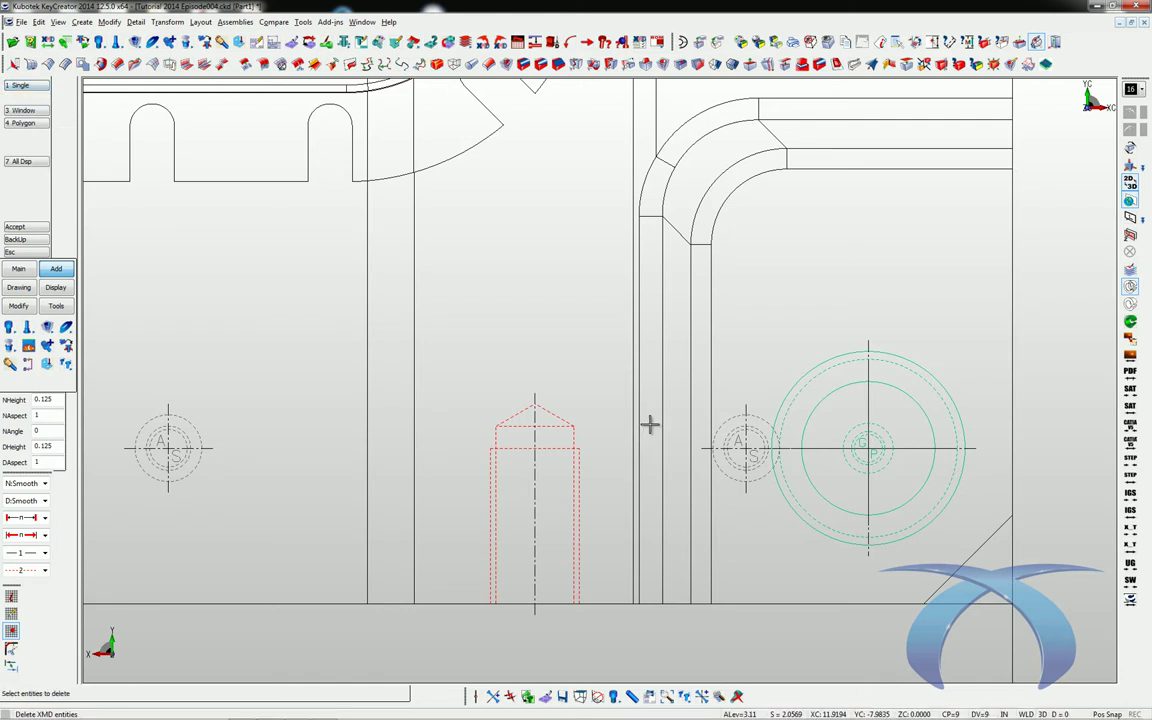
{"action": "key", "text": "alt+a"}
{"action": "key", "text": "Escape"}
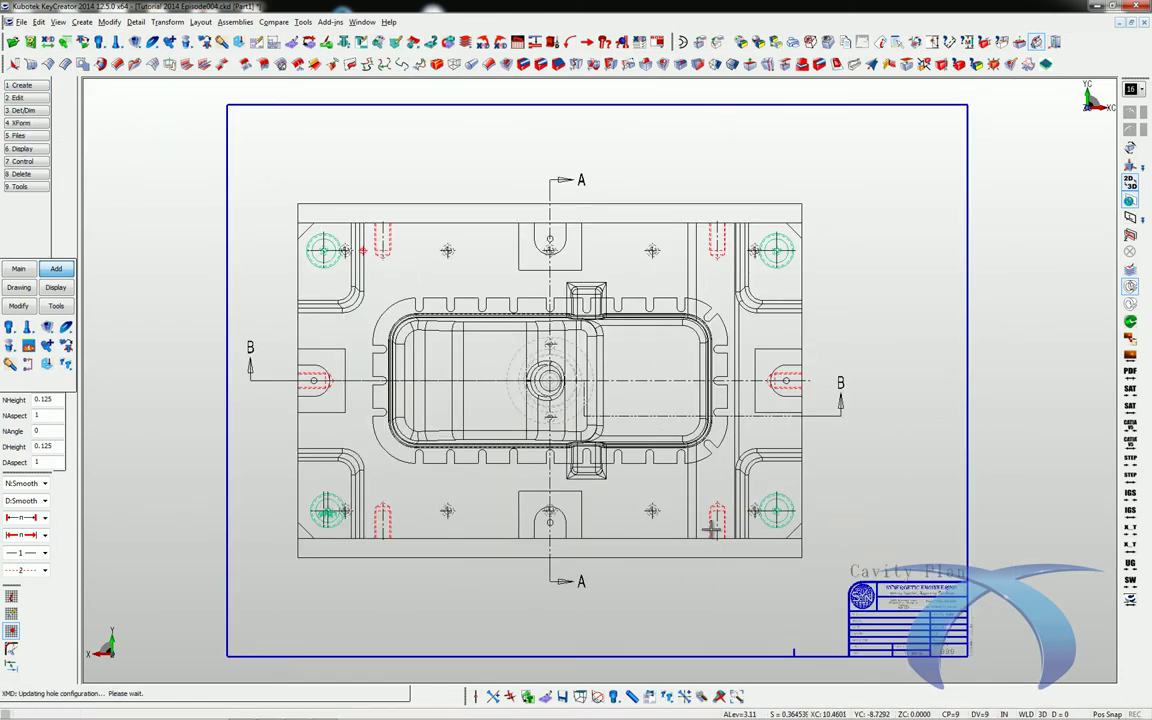
Mirror-copy the upper-left dowel to all quadrants of the Cavity Plan
{"action": "left_click", "coordinate": [66, 364]}
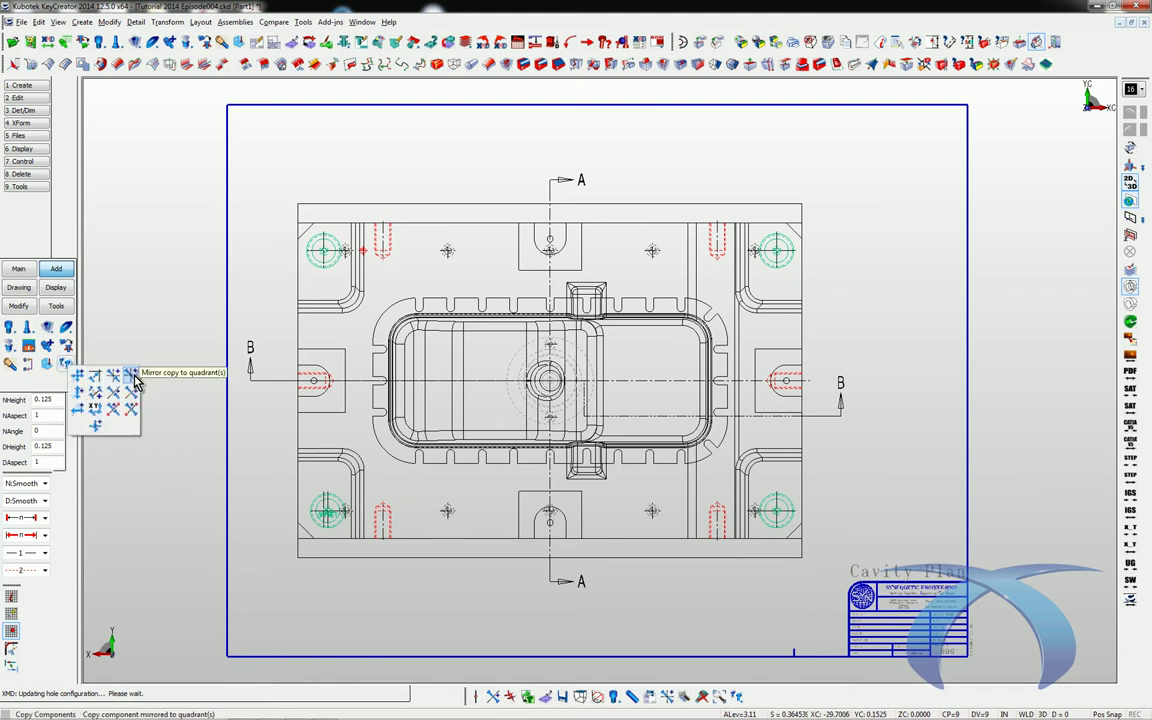
{"action": "left_click", "coordinate": [134, 381]}
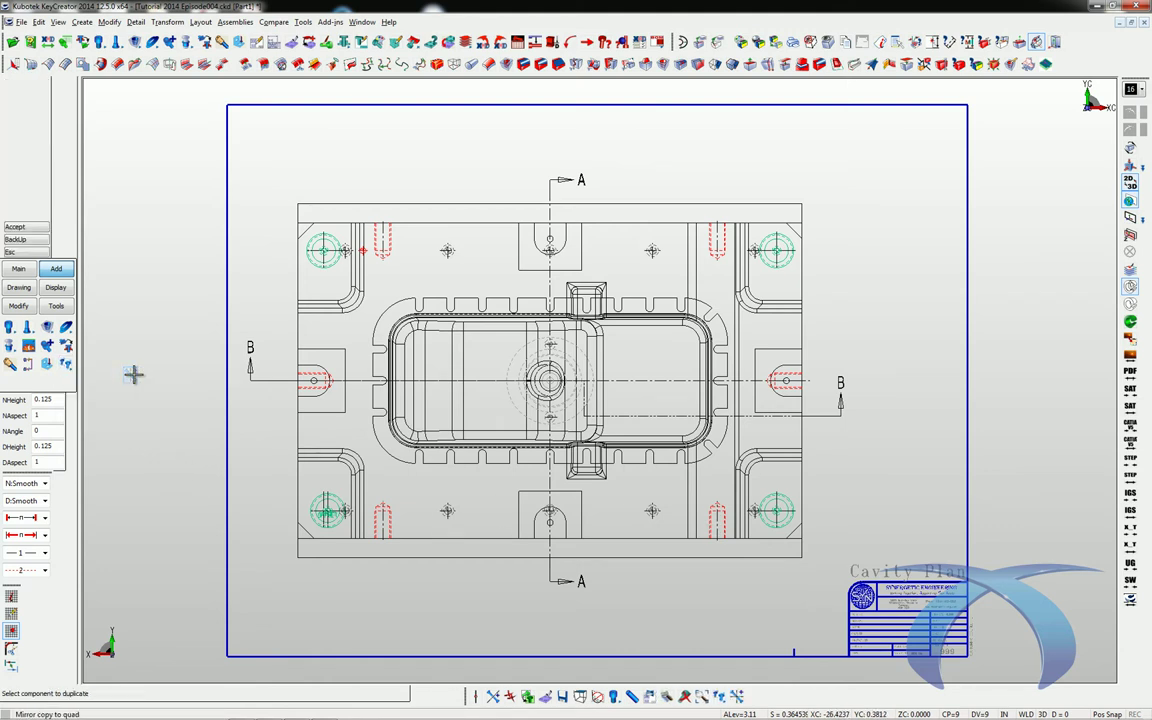
{"action": "left_click", "coordinate": [366, 250]}
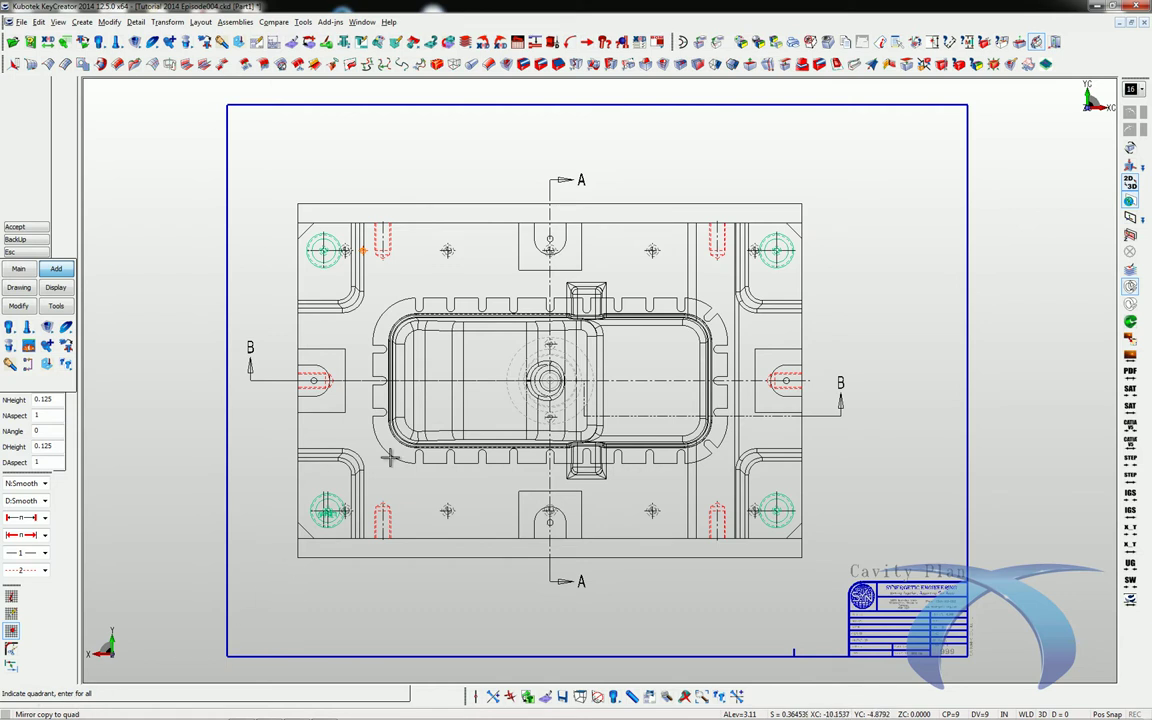
{"action": "key", "text": "Return"}
{"action": "key", "text": "Escape"}
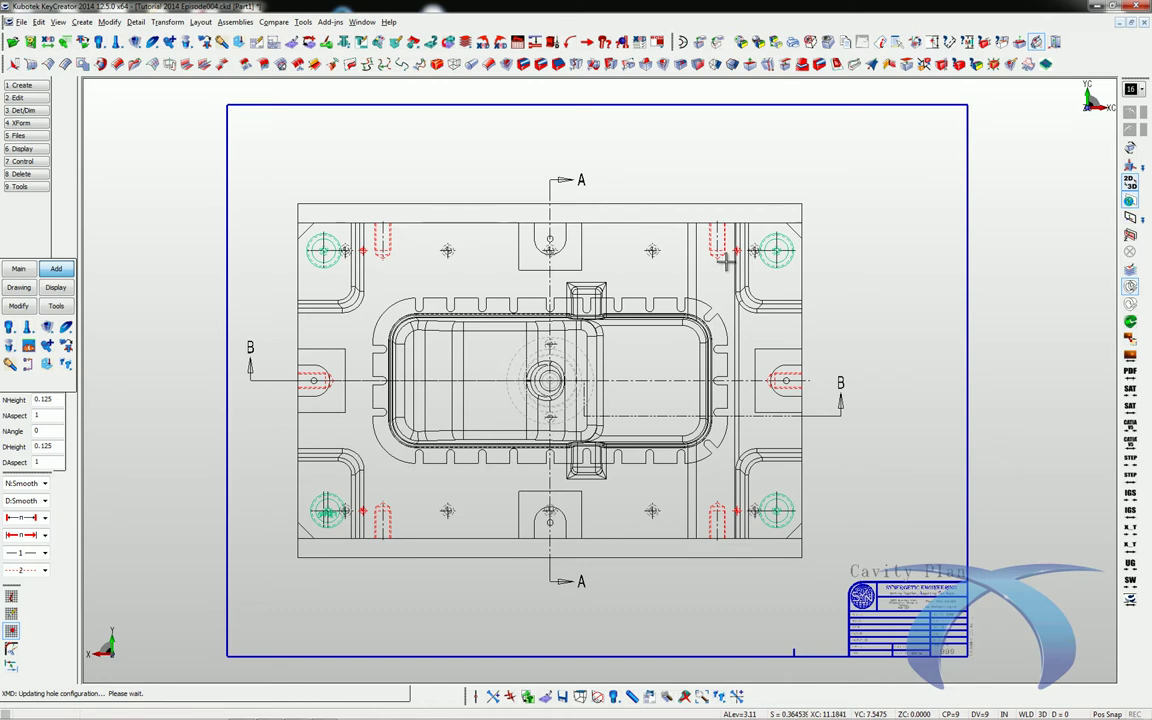
Display only the cavity block and top clamp plate in 3D and check the dowels in the bill of materials
{"action": "left_click", "coordinate": [265, 42]}
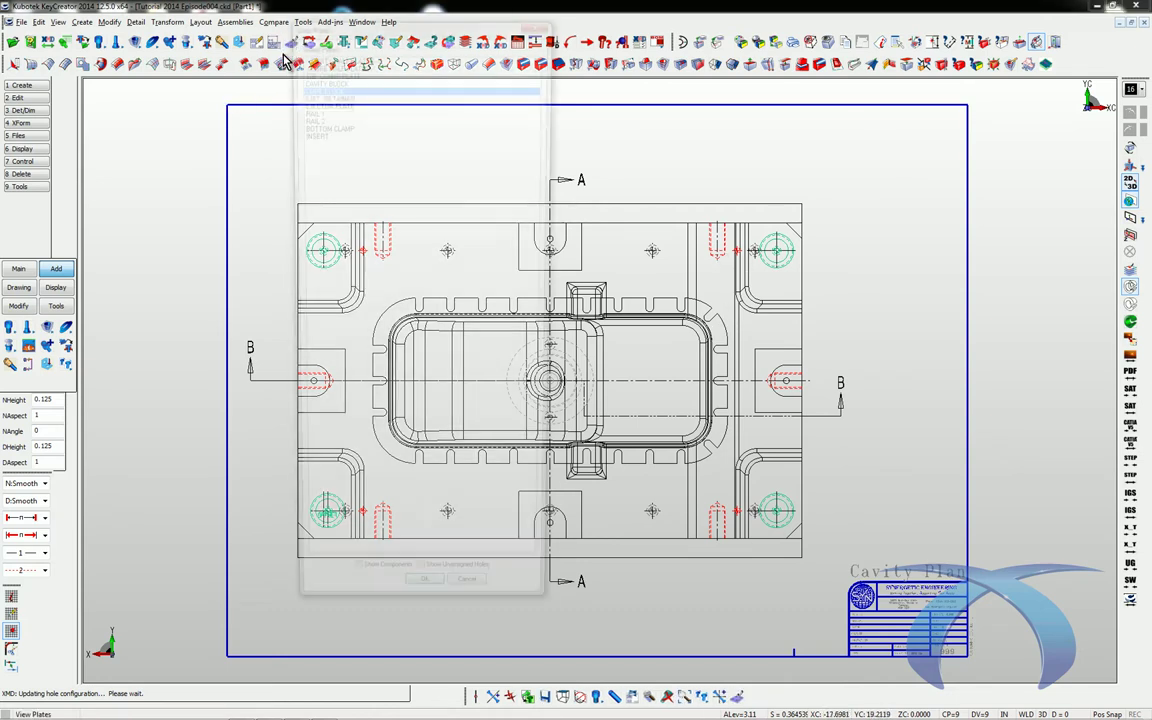
{"action": "left_click", "coordinate": [326, 78]}
{"action": "left_click", "coordinate": [331, 69], "text": "ctrl"}
{"action": "left_click", "coordinate": [385, 601]}
{"action": "left_click", "coordinate": [421, 617]}
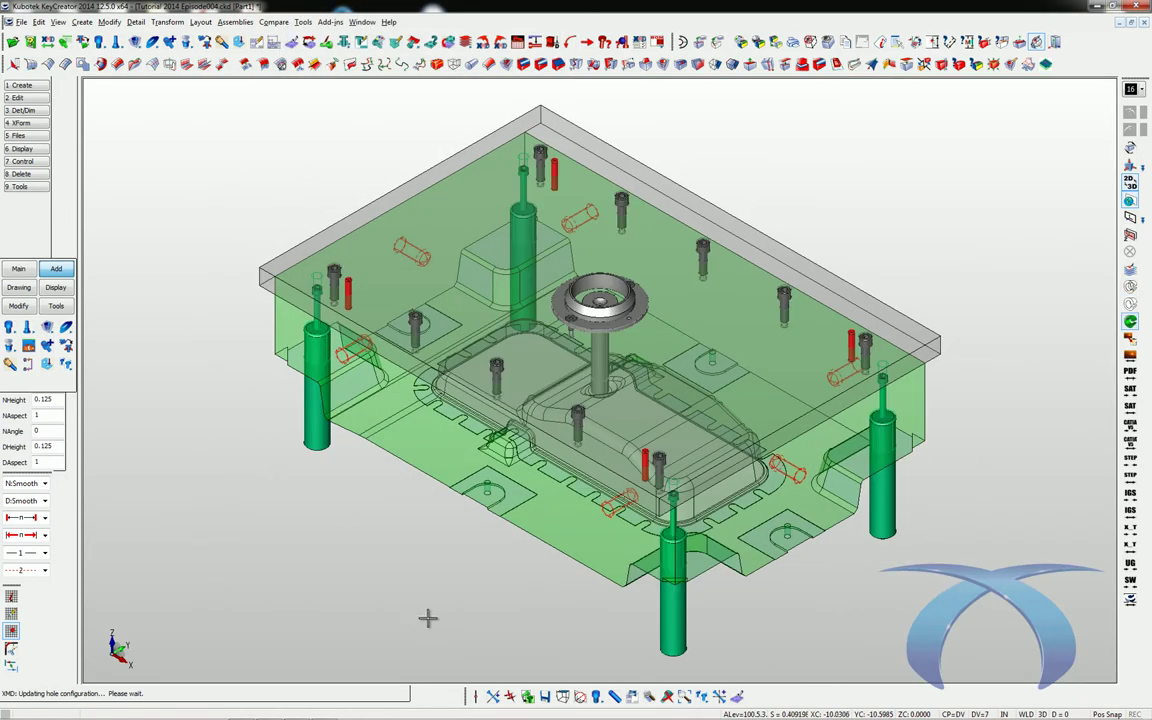
{"action": "left_click", "coordinate": [658, 43]}
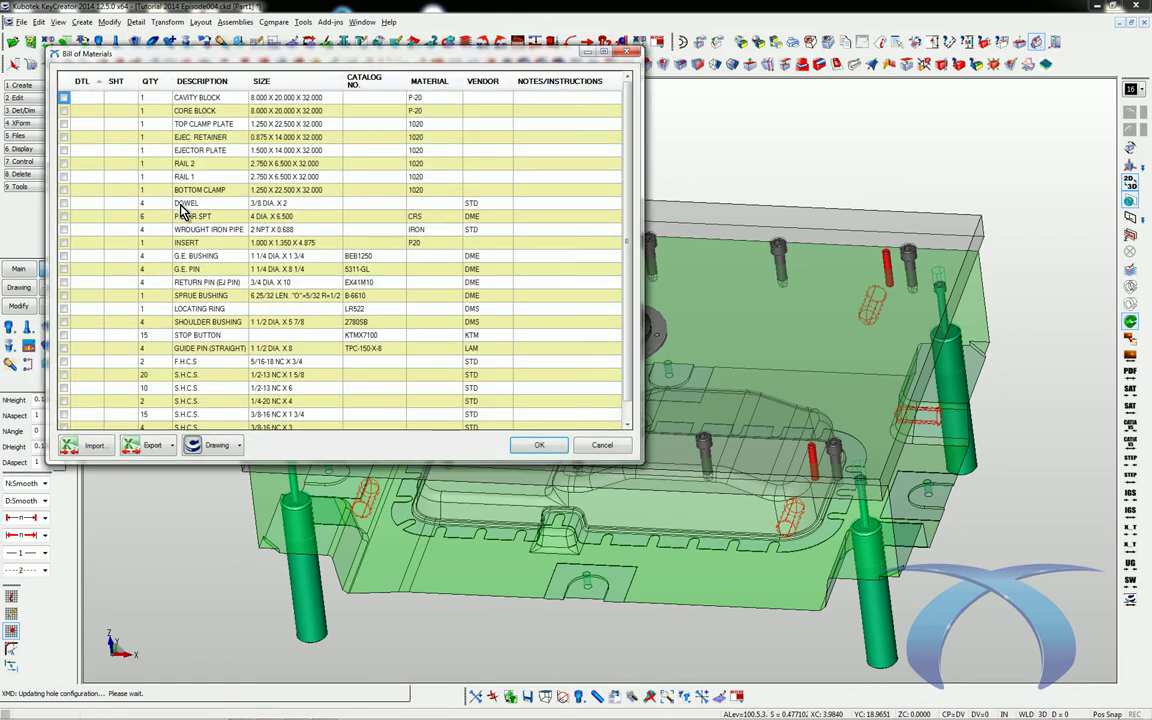
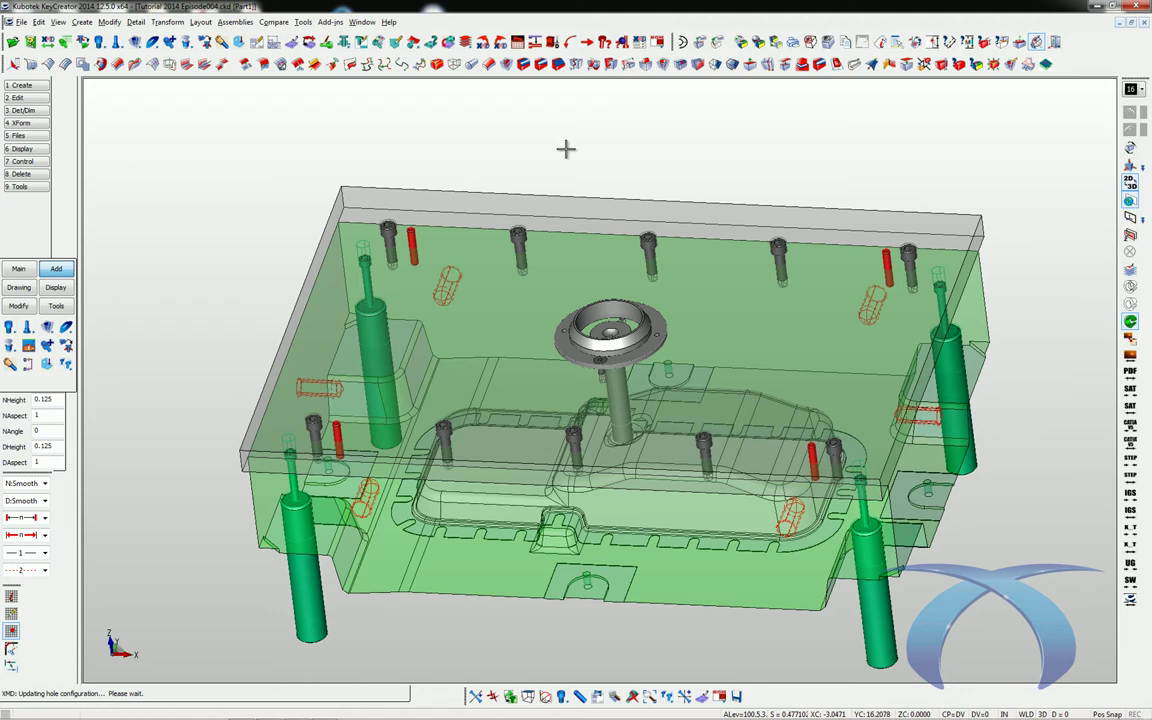
Switch to the Core Plan drawing and delete the two middle pillar supports along with their assemblies
{"action": "left_click", "coordinate": [11, 348]}
{"action": "key", "text": "ctrl+d"}
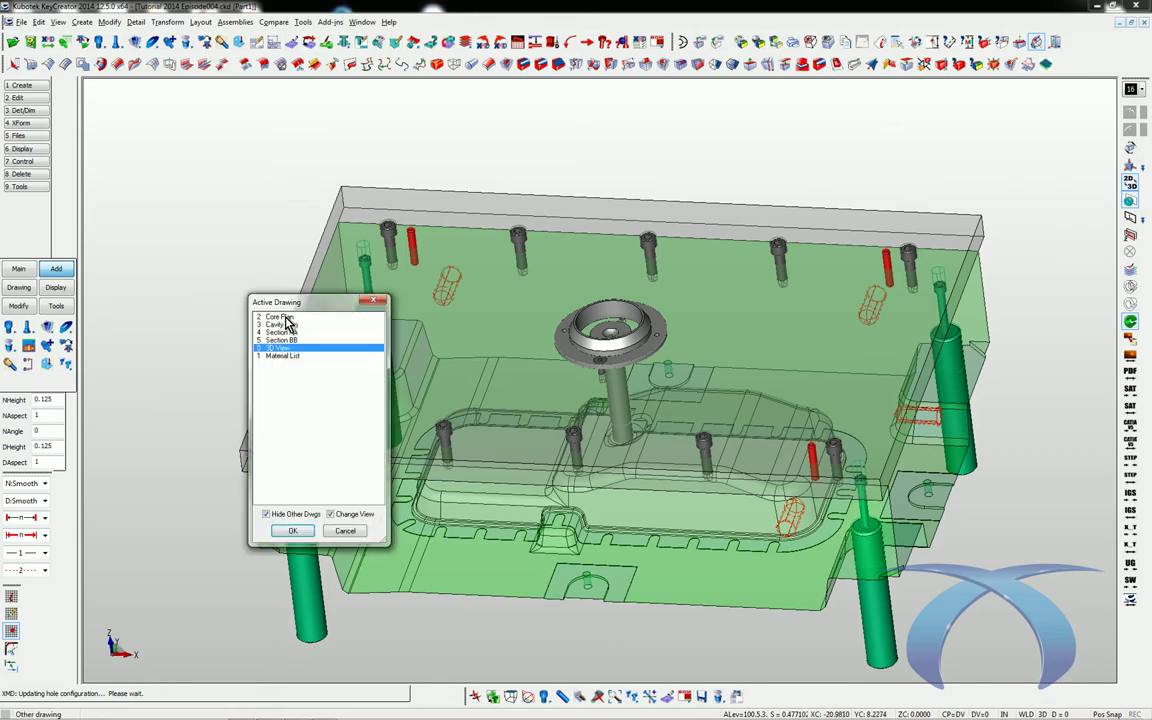
{"action": "left_click", "coordinate": [287, 319]}
{"action": "double_click", "coordinate": [287, 319]}
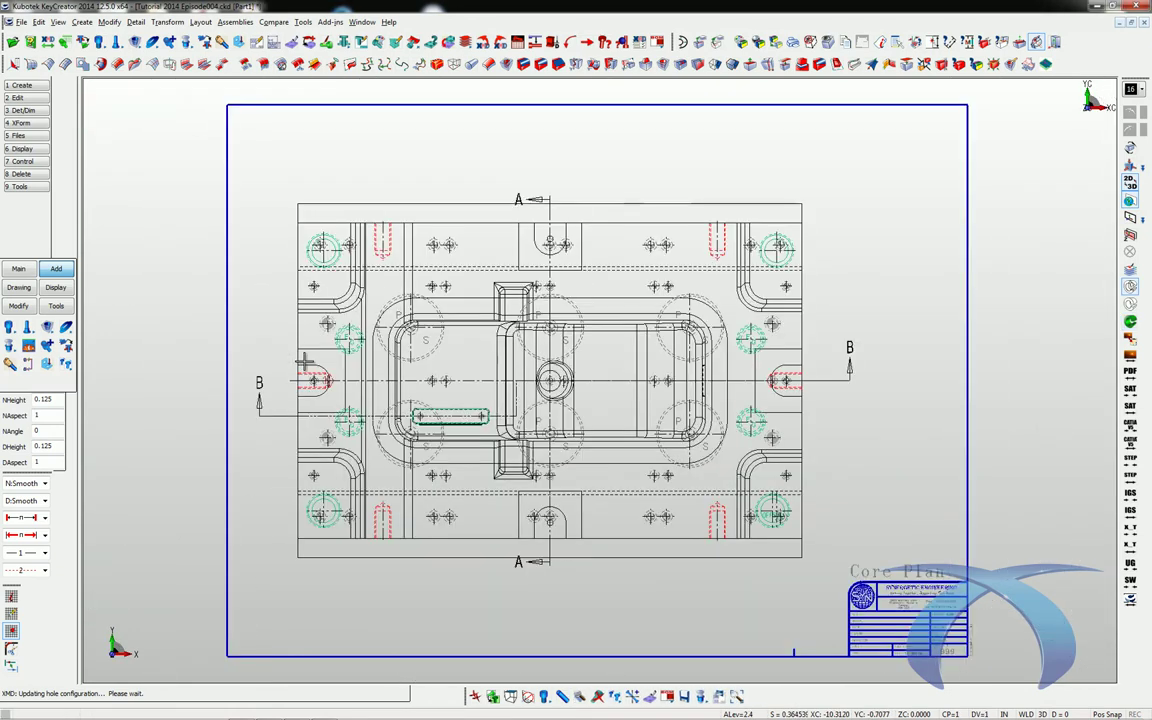
{"action": "key", "text": "alt+w"}
{"action": "left_click_drag", "start_coordinate": [292, 268], "coordinate": [830, 482]}
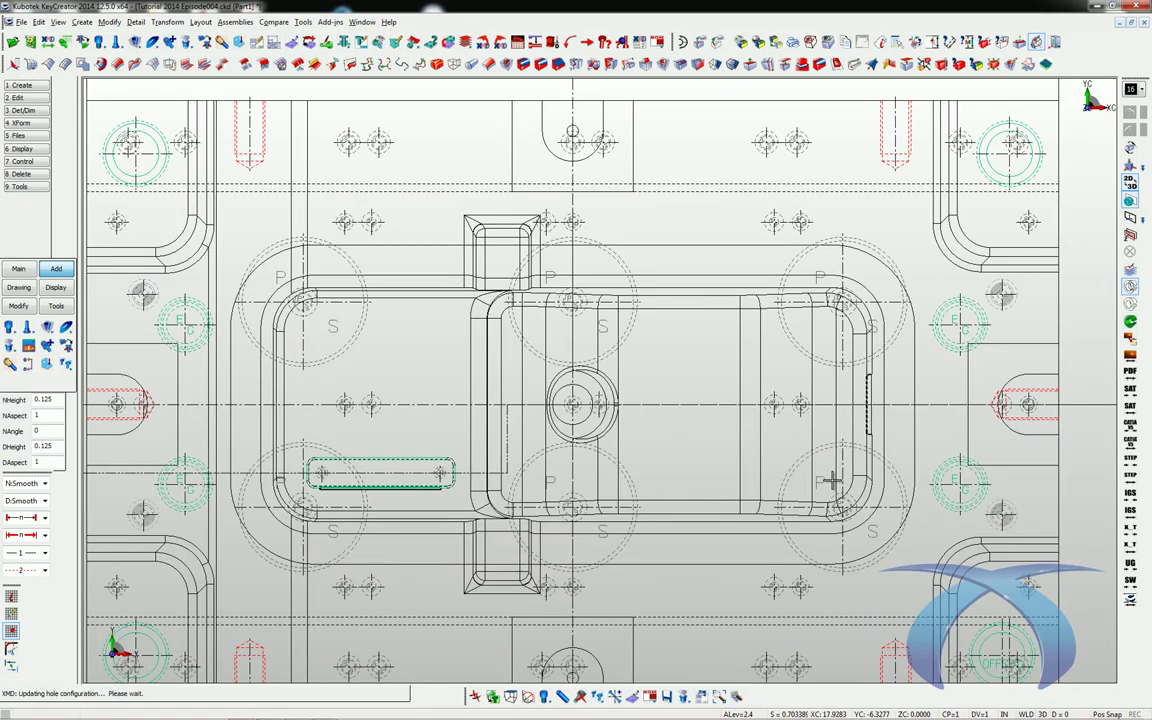
{"action": "left_click", "coordinate": [638, 314]}
{"action": "left_click", "coordinate": [625, 482]}
{"action": "key", "text": "Return"}
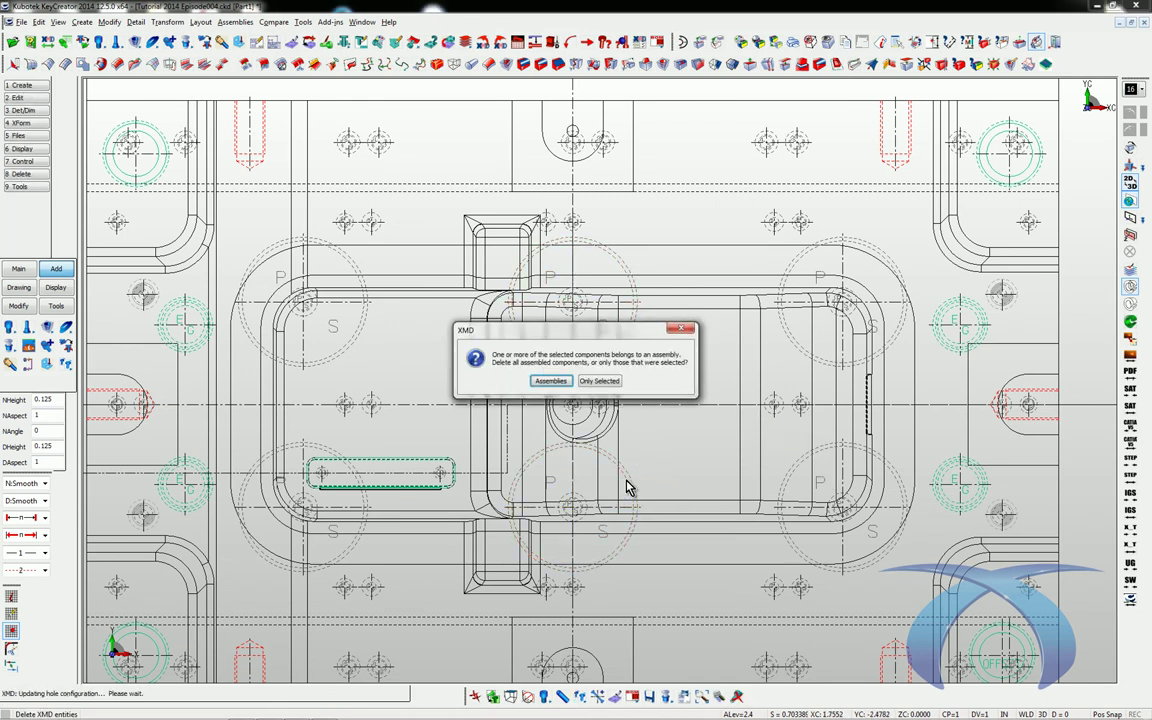
{"action": "left_click", "coordinate": [550, 381]}
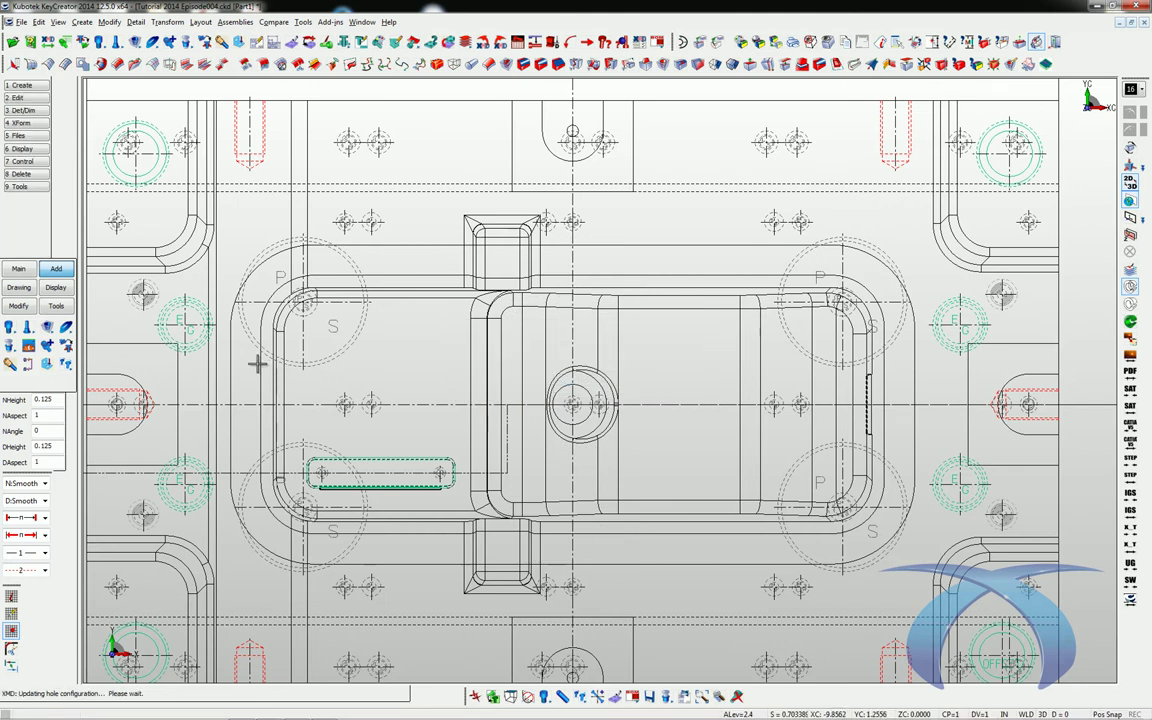
Delete the G.E. bushings at both ends of the core block together, applying the deletion to all of that type
{"action": "left_click", "coordinate": [157, 328]}
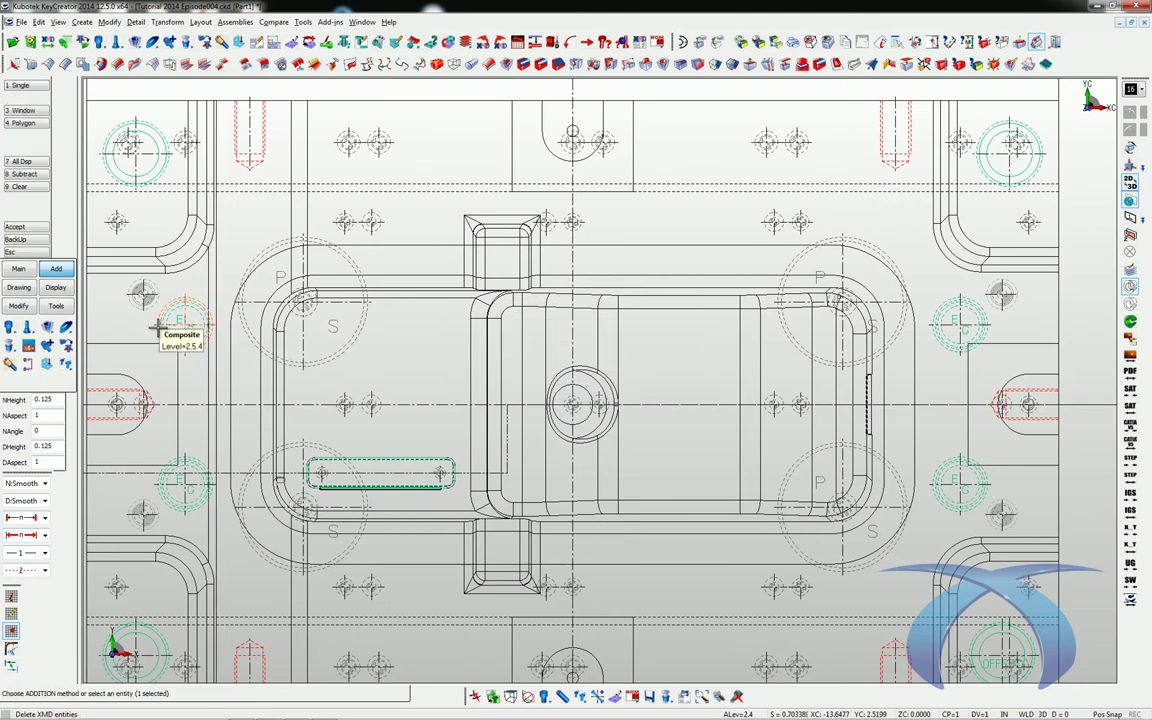
{"action": "key", "text": "Return"}
{"action": "left_click", "coordinate": [20, 307]}
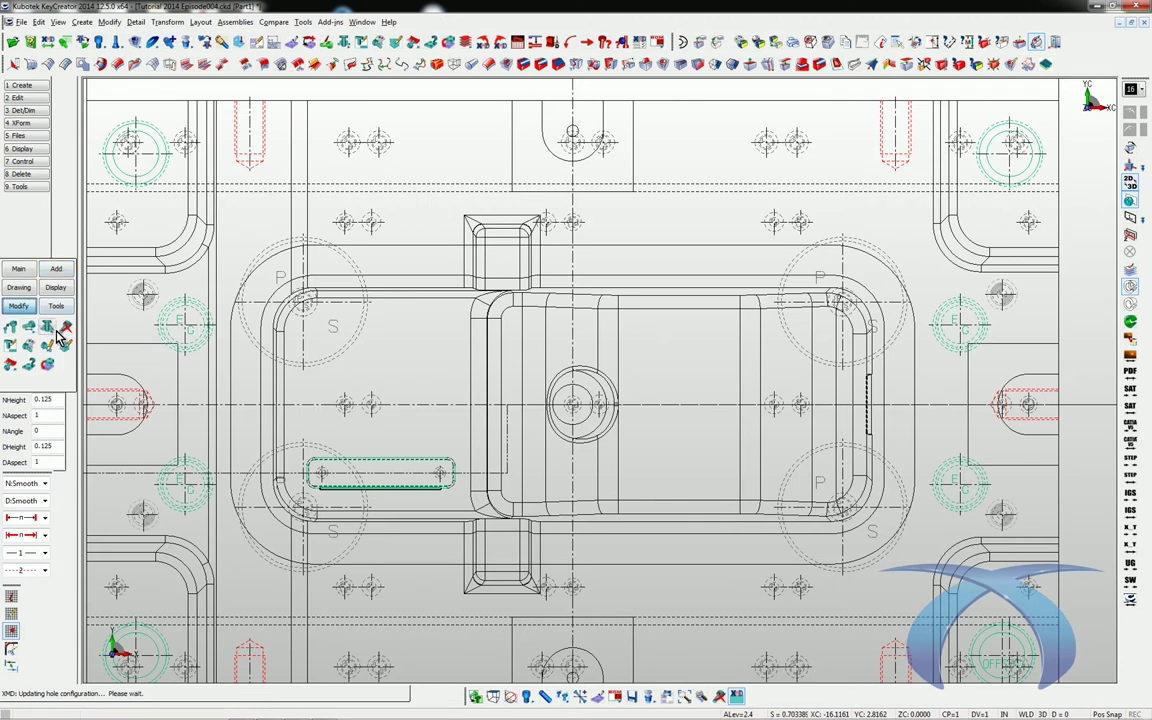
{"action": "left_click", "coordinate": [198, 316]}
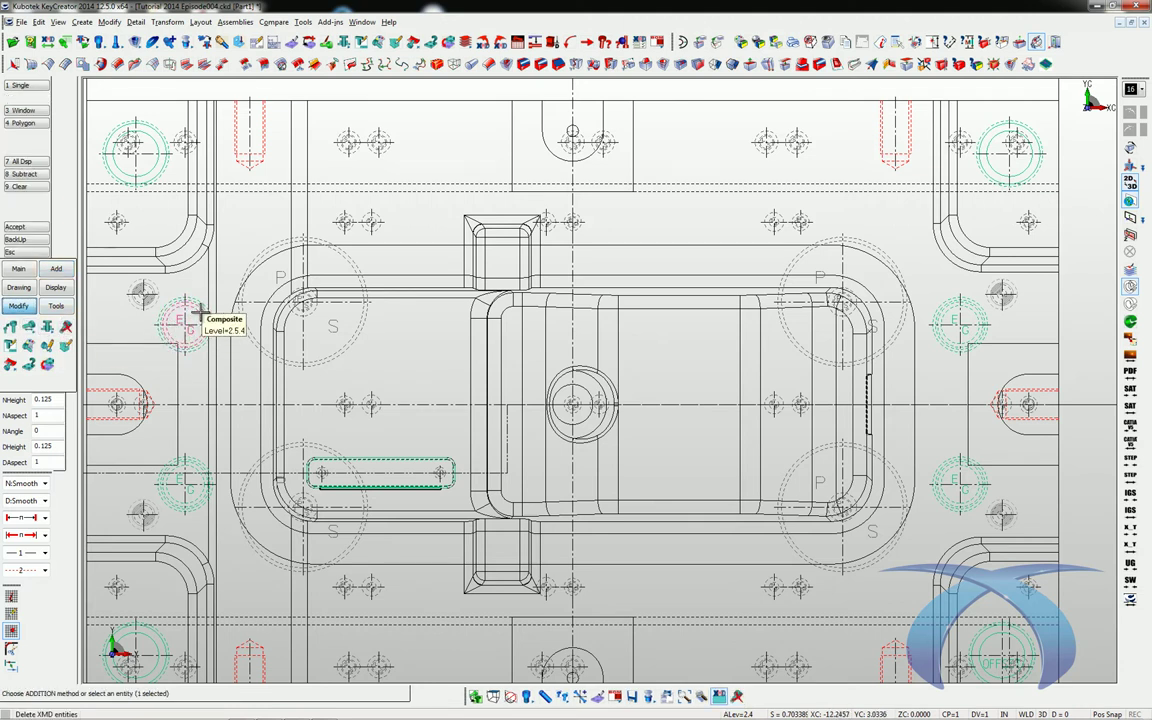
{"action": "key", "text": "Return"}
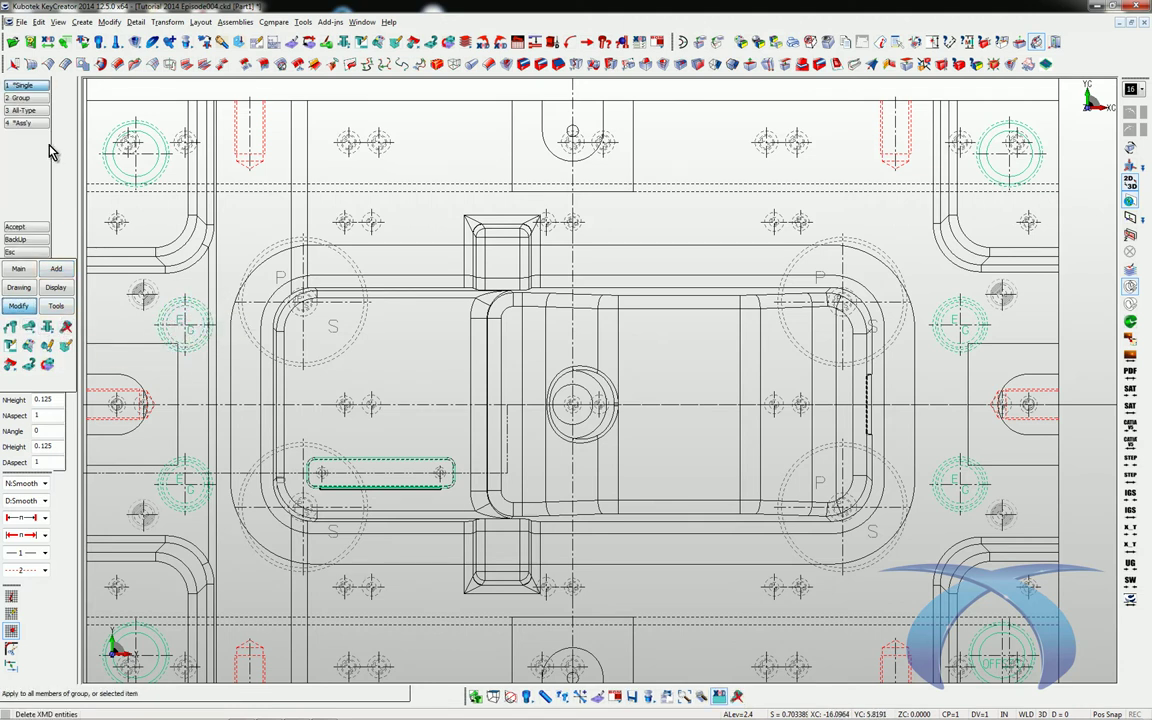
{"action": "left_click", "coordinate": [30, 97]}
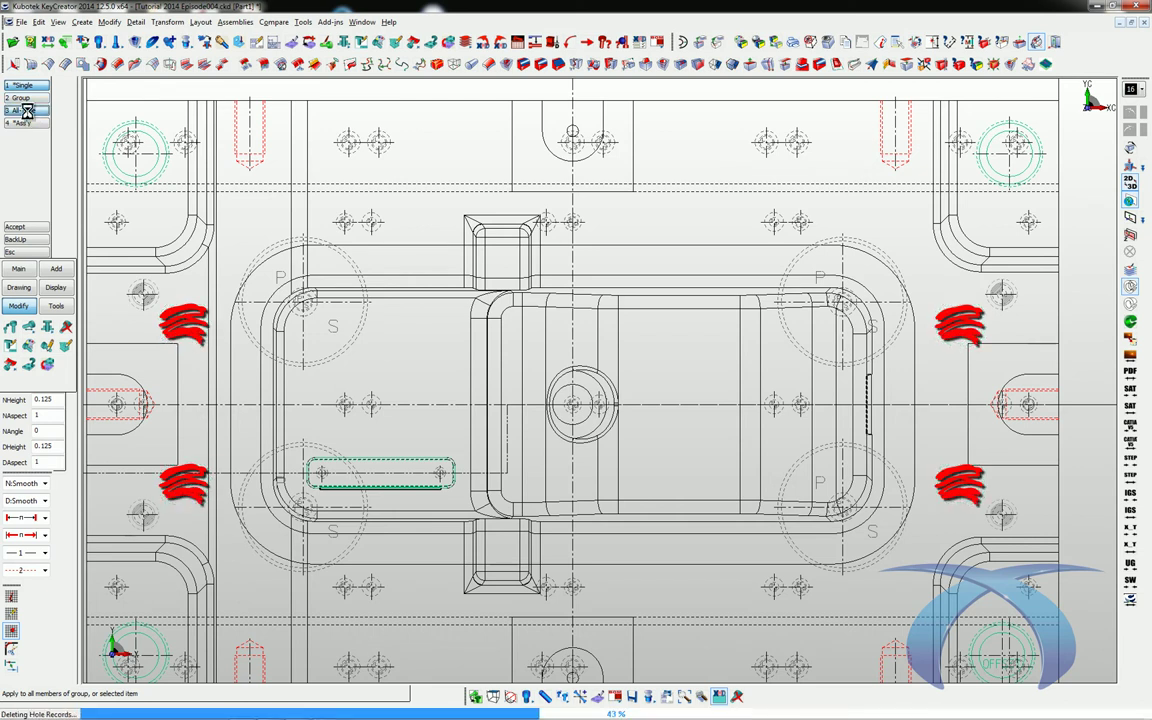
{"action": "left_click", "coordinate": [215, 385]}
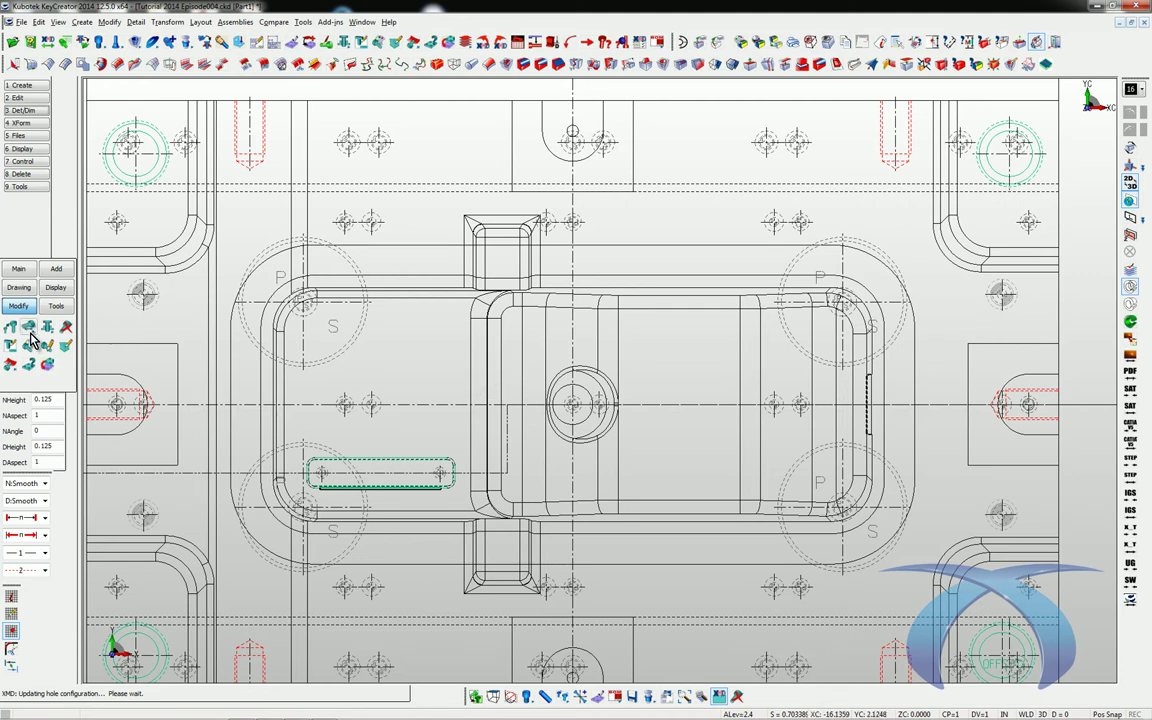
Add a single STD inch pillar support assembly, diameter 2 and length 6.5, on the pocket's upper edge right of the vertical centerline
{"action": "left_click", "coordinate": [58, 268]}
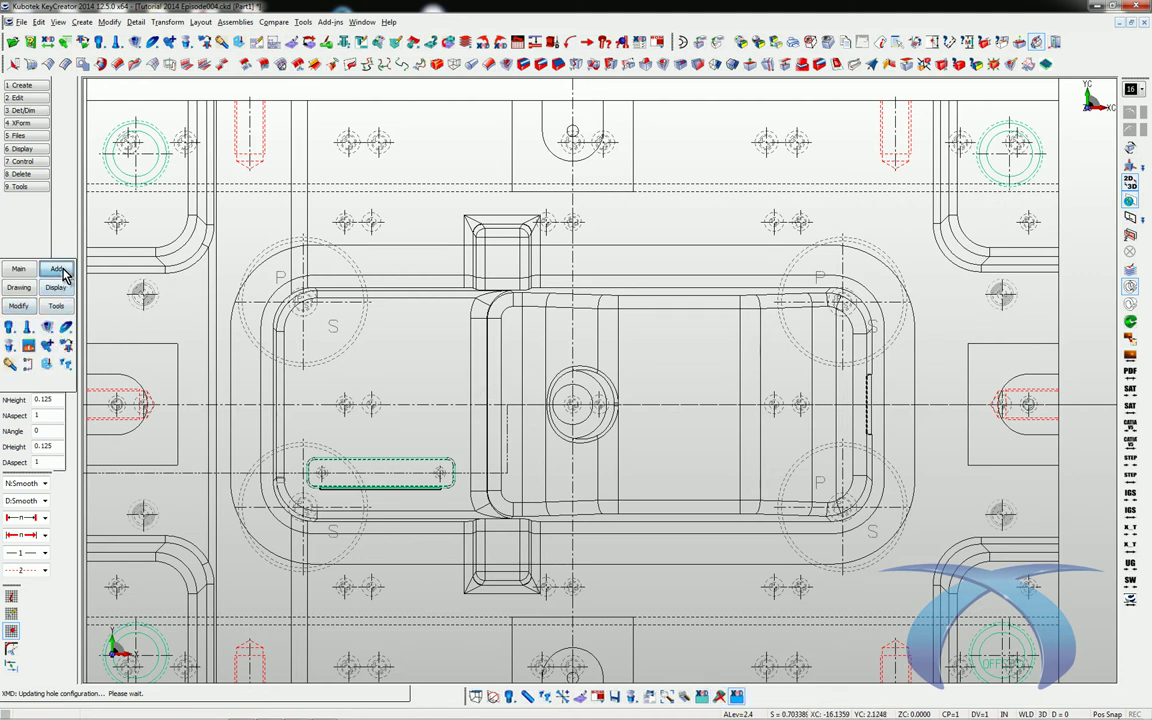
{"action": "left_click", "coordinate": [13, 348]}
{"action": "left_click", "coordinate": [24, 395]}
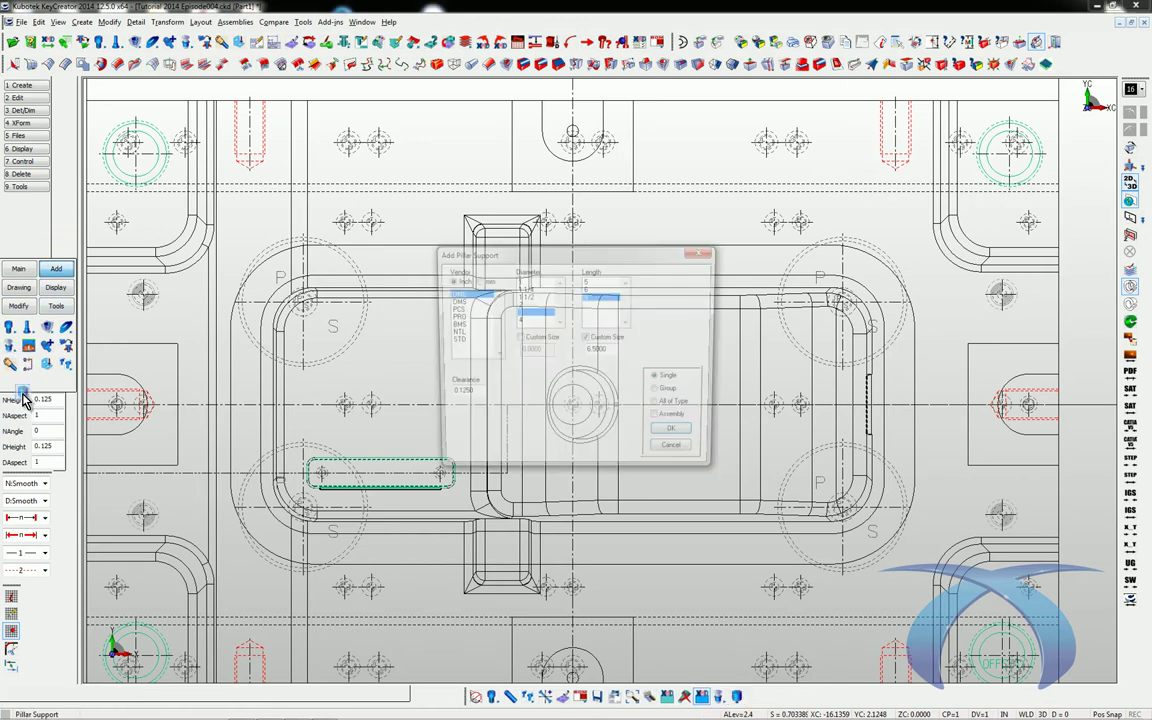
{"action": "left_click", "coordinate": [455, 340]}
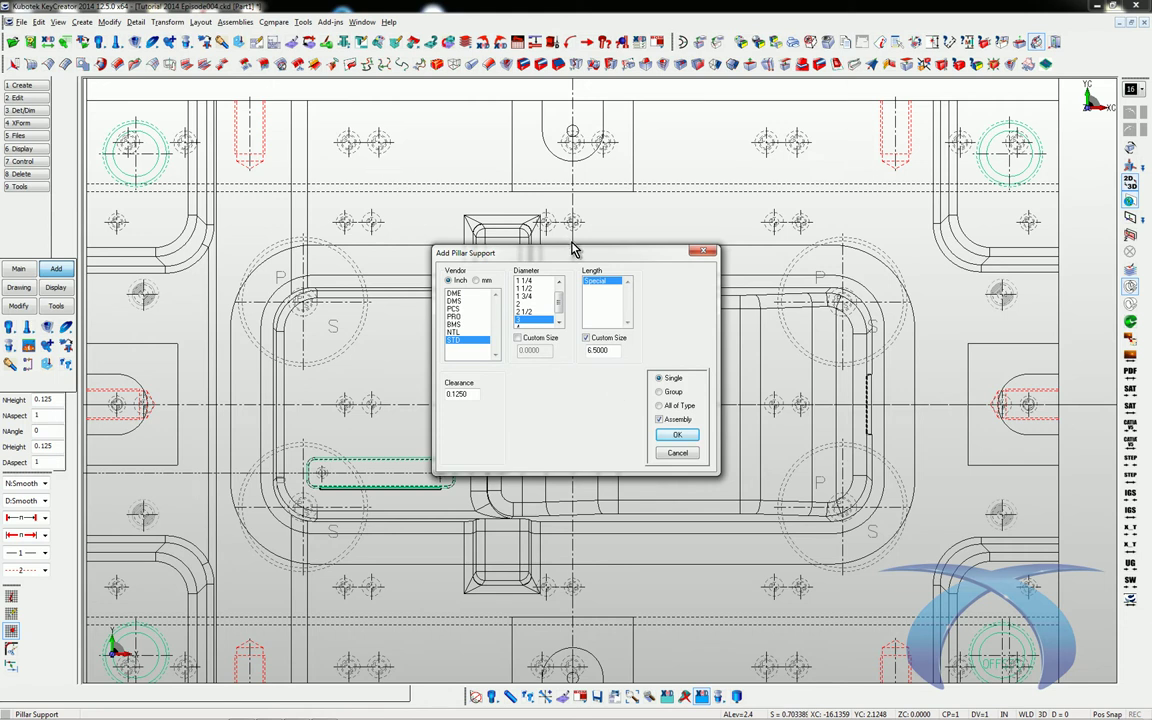
{"action": "left_click_drag", "start_coordinate": [575, 258], "coordinate": [531, 253]}
{"action": "left_click", "coordinate": [505, 299]}
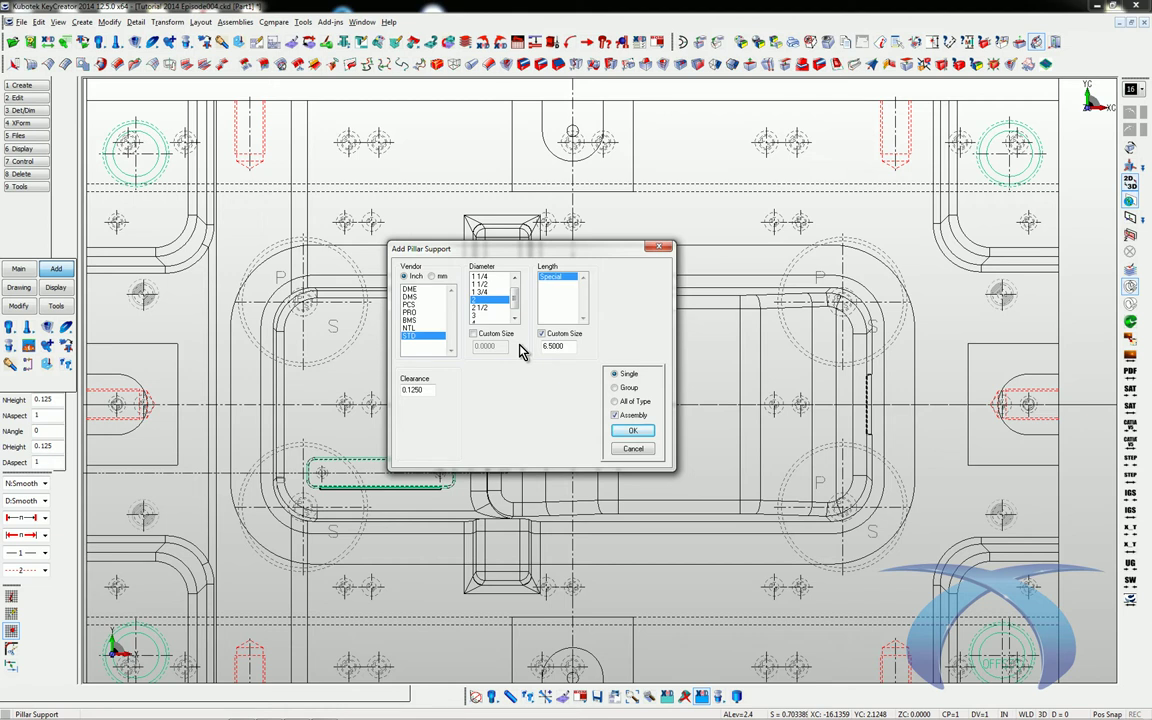
{"action": "left_click", "coordinate": [635, 433]}
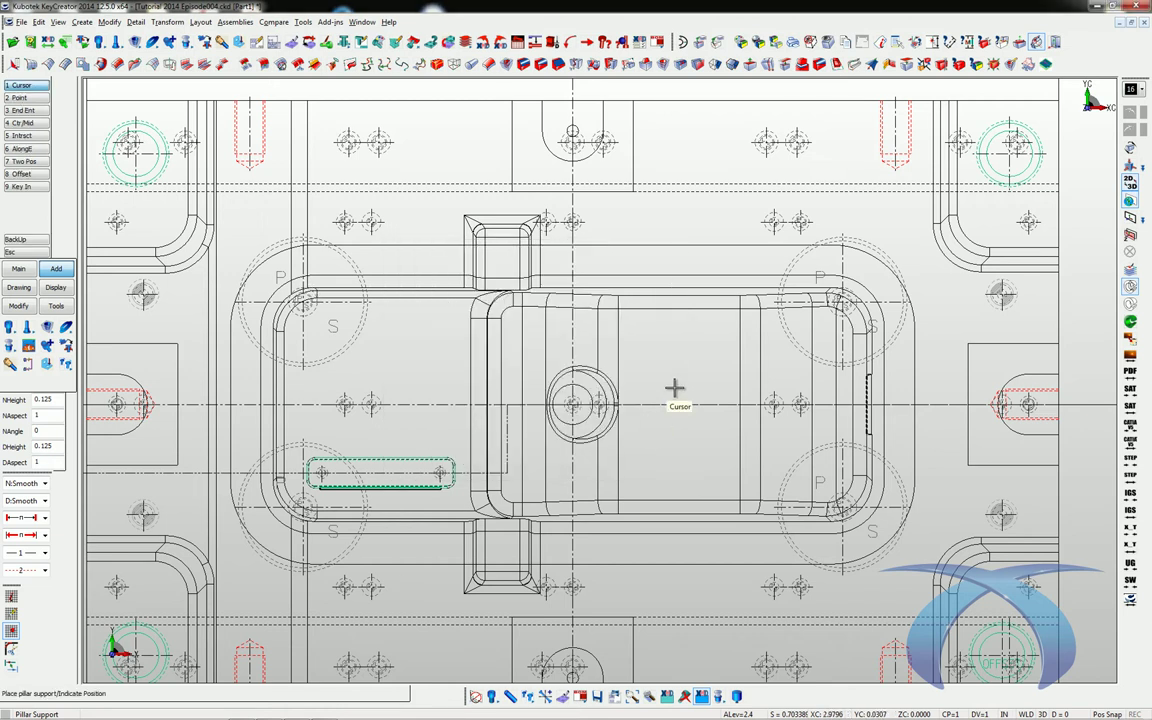
{"action": "left_click", "coordinate": [679, 283]}
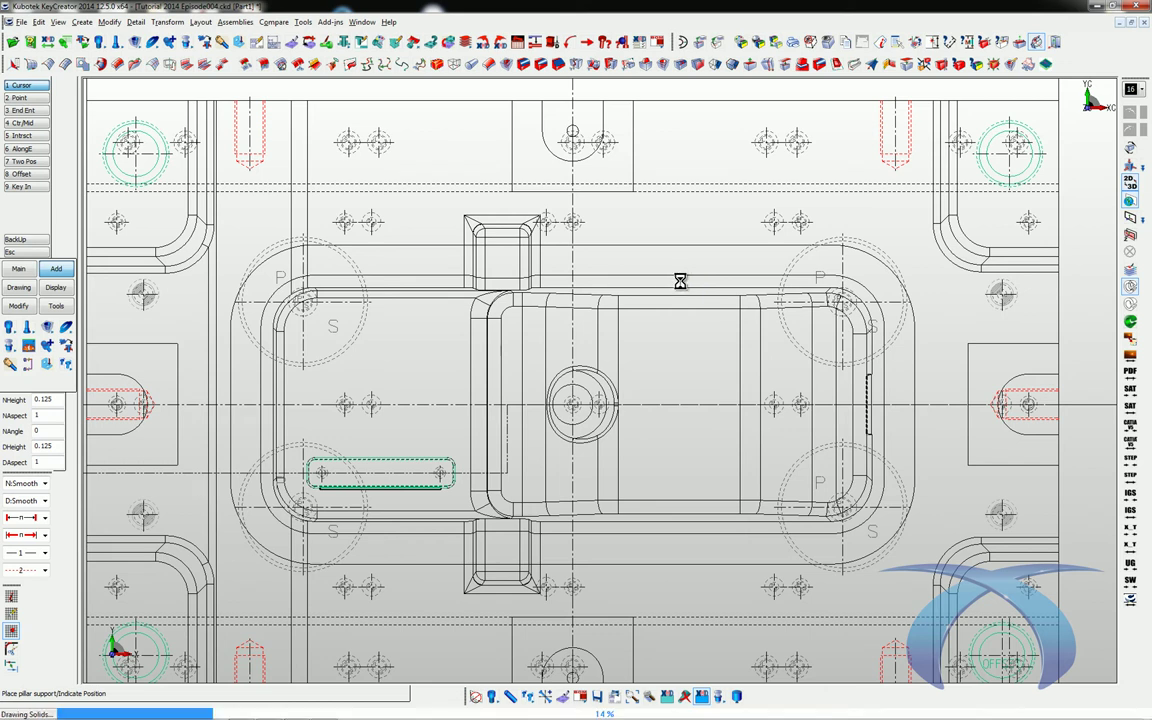
{"action": "key", "text": "Escape"}
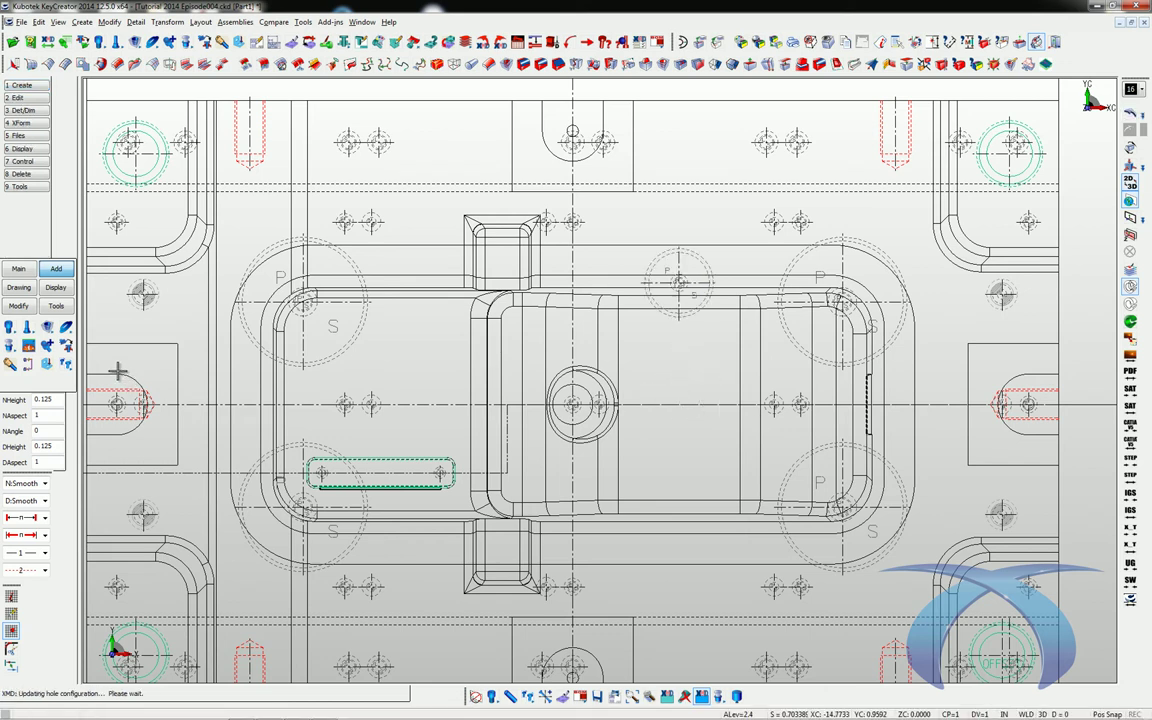
Mirror-copy the new 2-inch pillar support to all quadrants of the Core Plan
{"action": "left_click", "coordinate": [65, 366]}
{"action": "left_click", "coordinate": [126, 377]}
{"action": "left_click", "coordinate": [668, 314]}
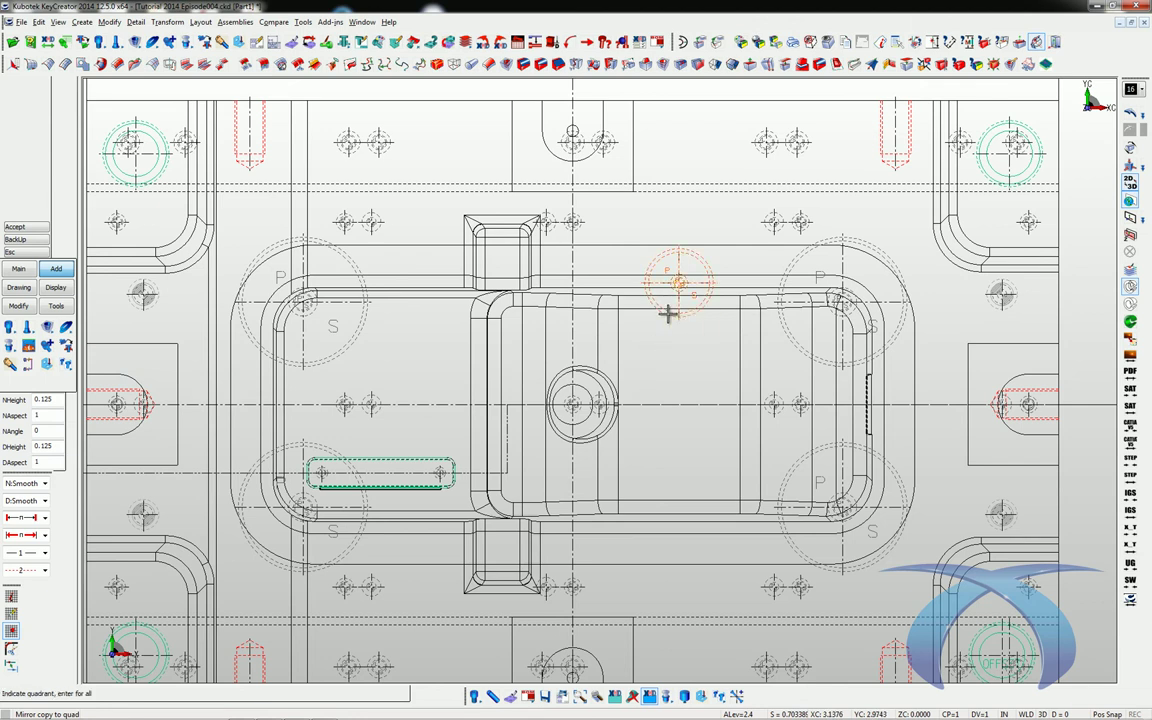
{"action": "key", "text": "Return"}
{"action": "key", "text": "Escape"}
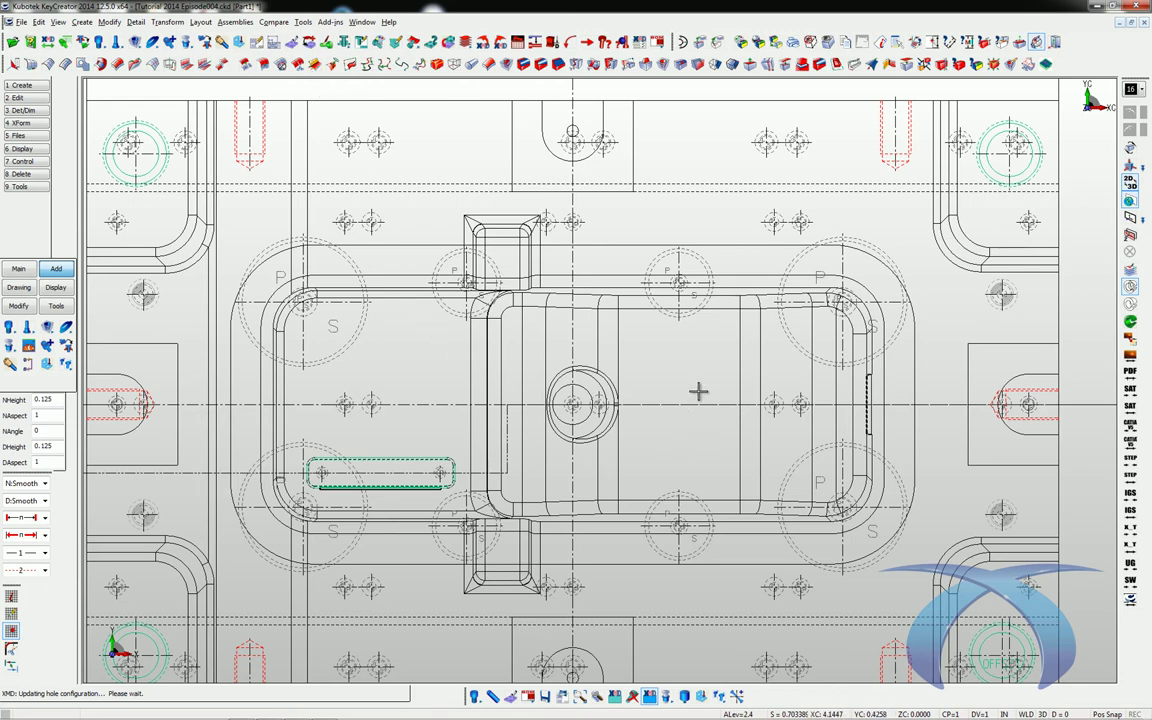
Display only Rail 1, Rail 2 and the bottom clamp plate with their components shown
{"action": "left_click", "coordinate": [268, 41]}
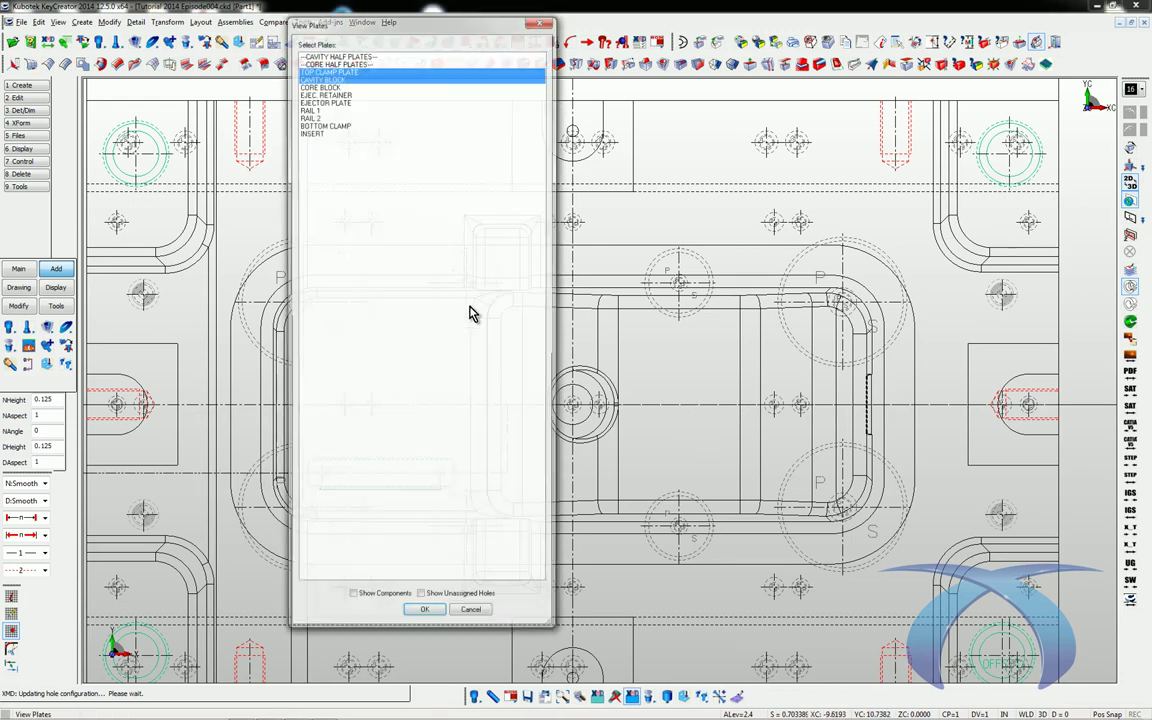
{"action": "left_click", "coordinate": [307, 109]}
{"action": "left_click", "coordinate": [309, 116], "text": "ctrl"}
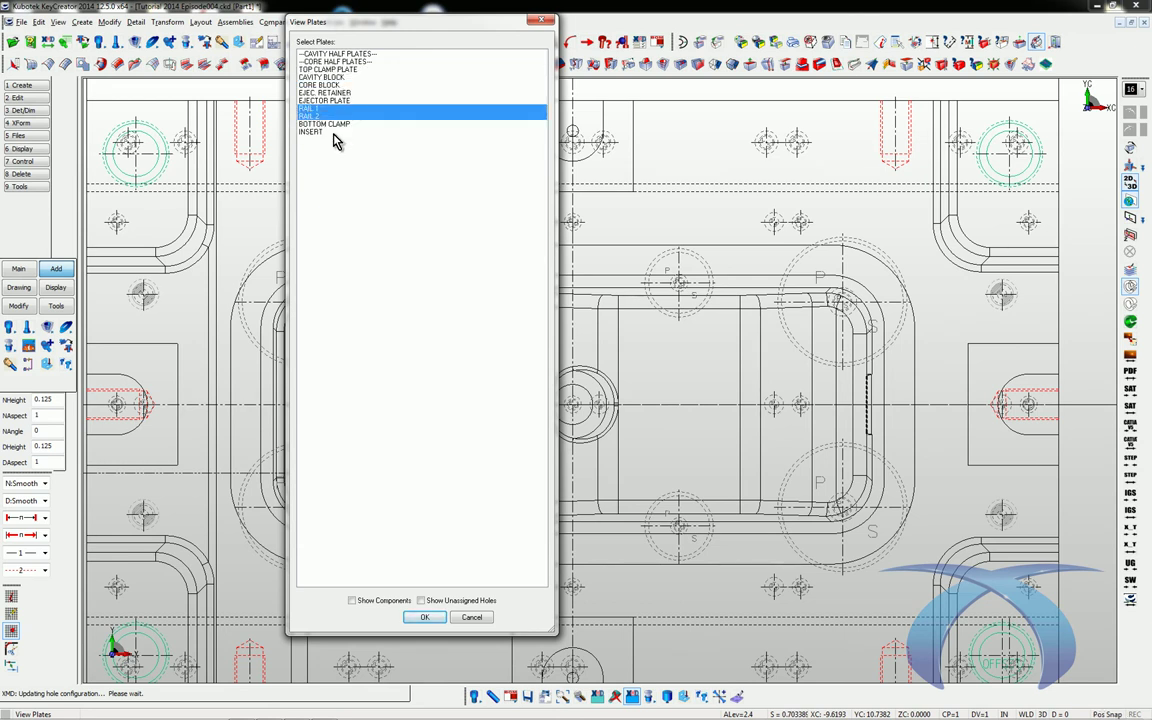
{"action": "left_click", "coordinate": [326, 124], "text": "ctrl"}
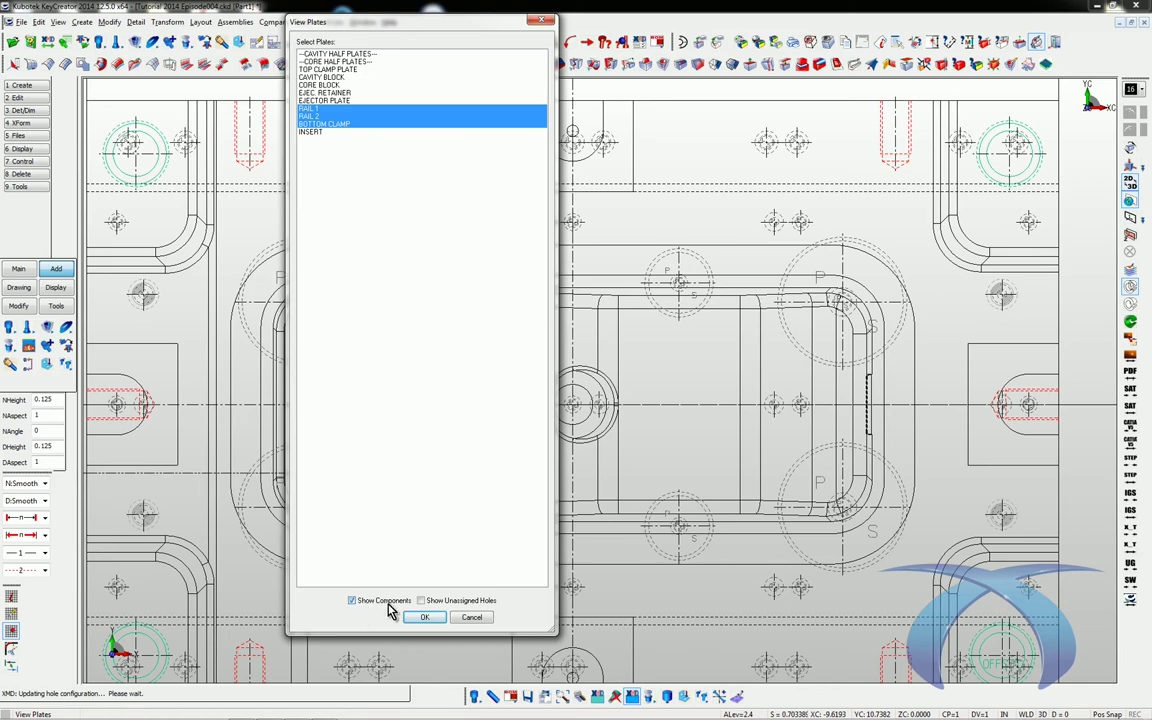
{"action": "left_click", "coordinate": [420, 616]}
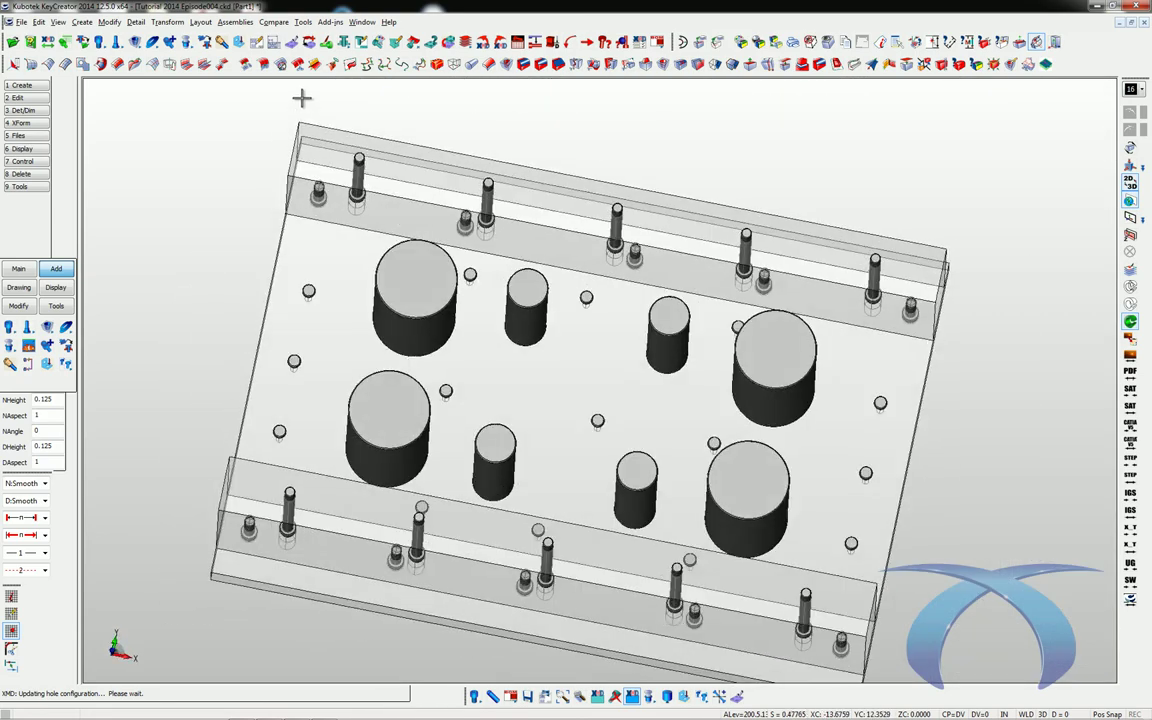
Add the ejector retainer and ejector plate to the displayed plates, keeping components shown
{"action": "left_click", "coordinate": [299, 47]}
{"action": "left_click", "coordinate": [326, 100]}
{"action": "left_click", "coordinate": [336, 93]}
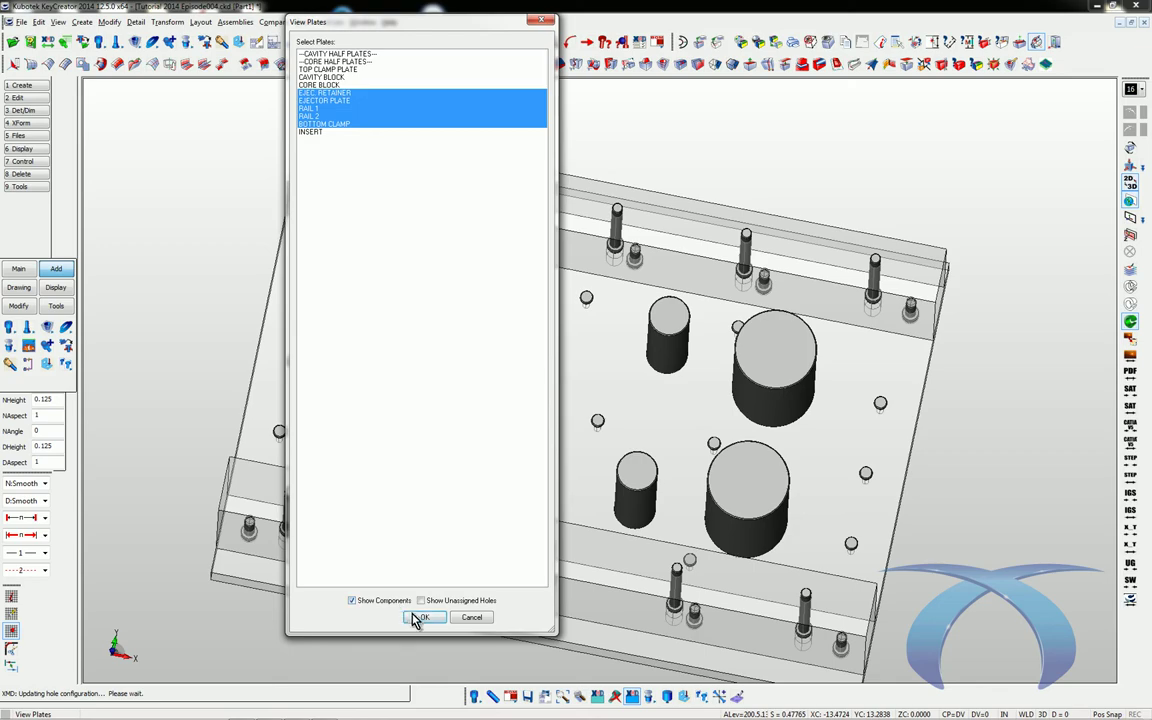
{"action": "left_click", "coordinate": [418, 617]}
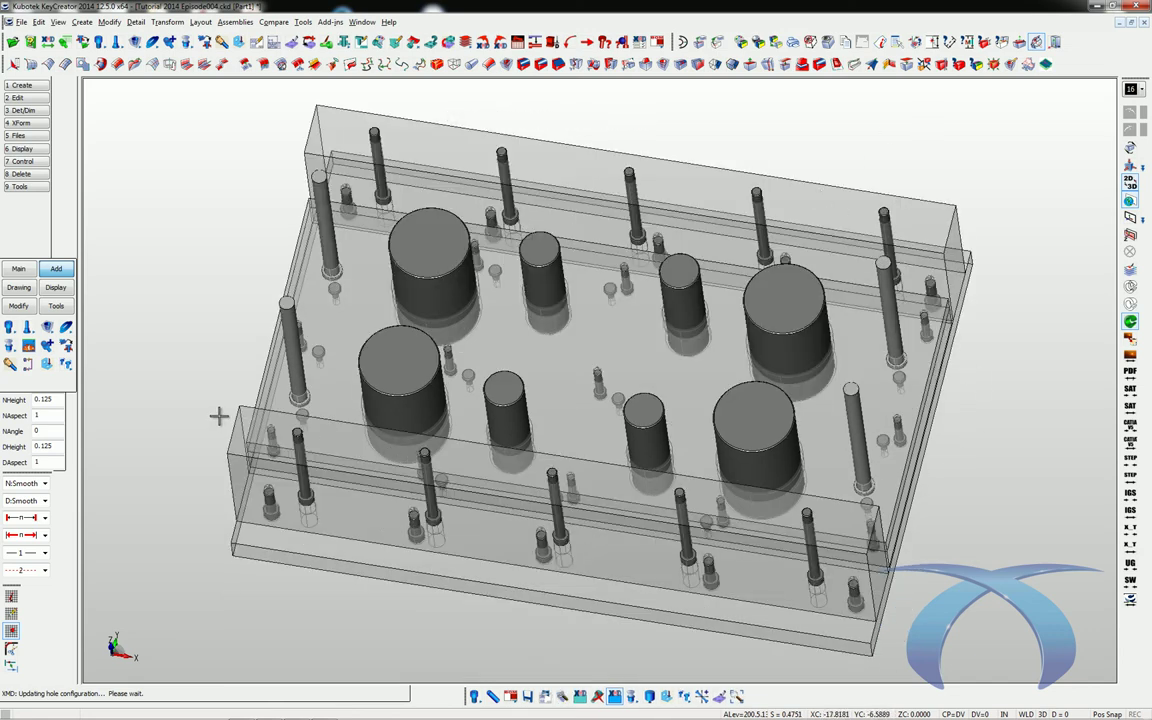
Switch to the top view and add the core block, with components, to the displayed plates
{"action": "key", "text": "ctrl+1"}
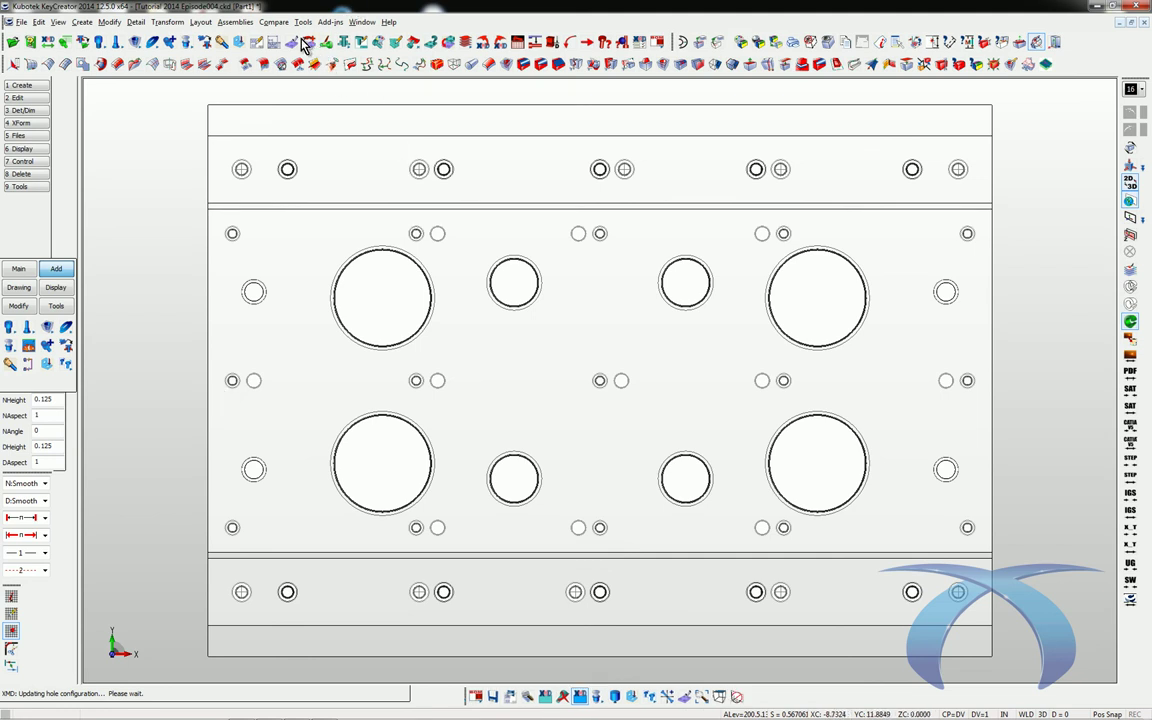
{"action": "left_click", "coordinate": [307, 43]}
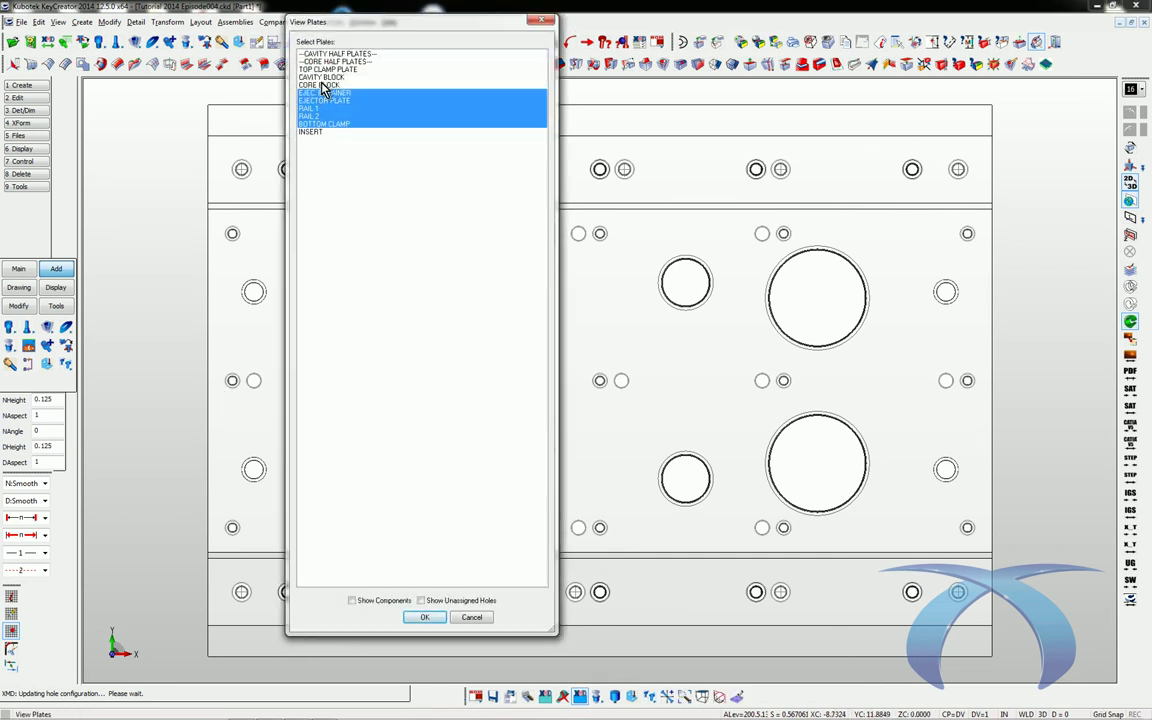
{"action": "left_click", "coordinate": [322, 86]}
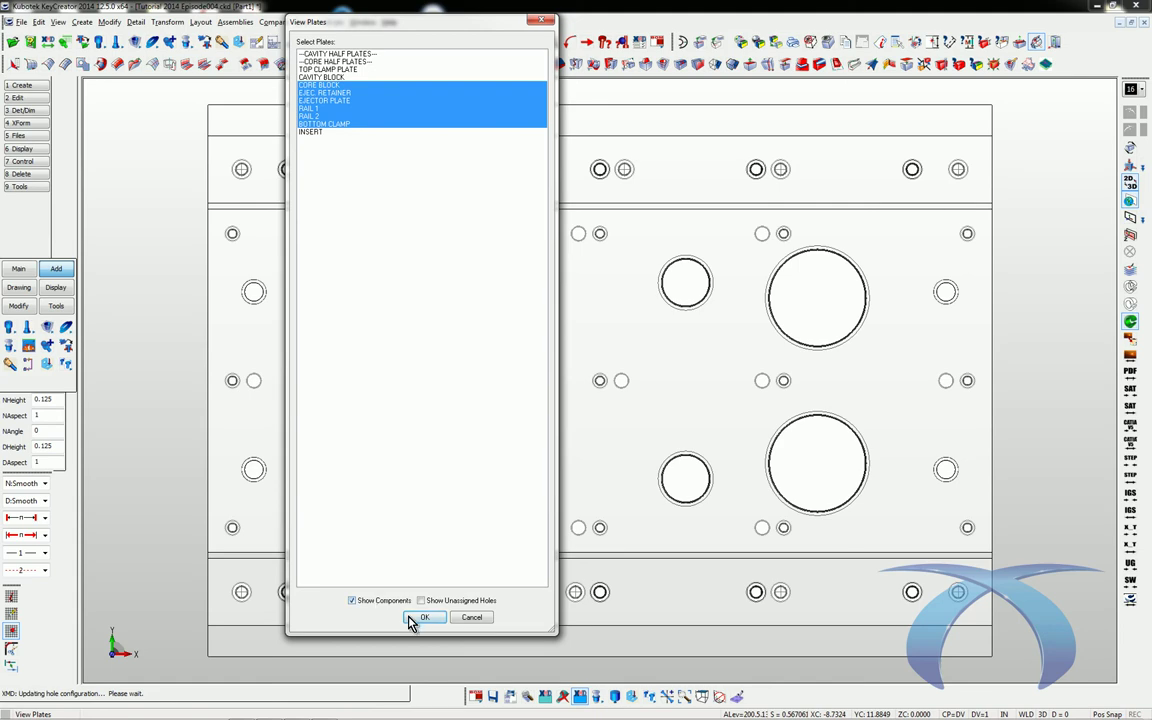
{"action": "left_click", "coordinate": [424, 617]}
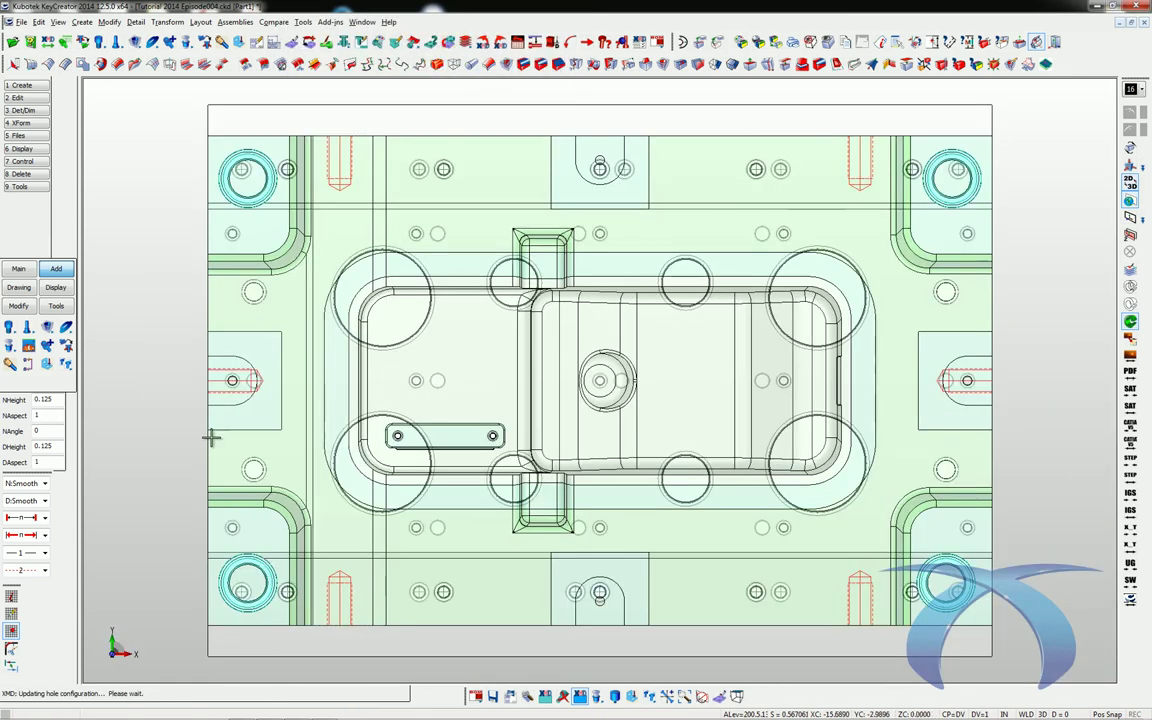
Add a single DME inch guided ejection assembly, diameter 1 1/4 and length 8 1/4, at about X -12.375, Y 3.25
{"action": "left_click", "coordinate": [22, 363]}
{"action": "left_click", "coordinate": [22, 381]}
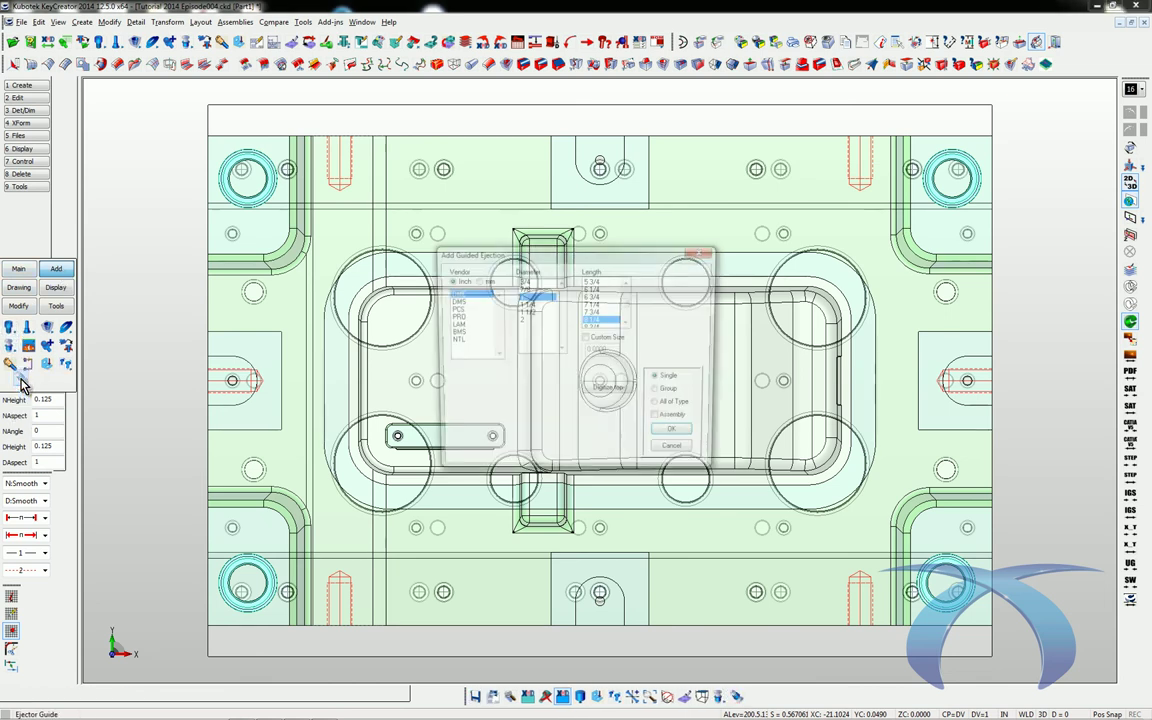
{"action": "left_click", "coordinate": [533, 303]}
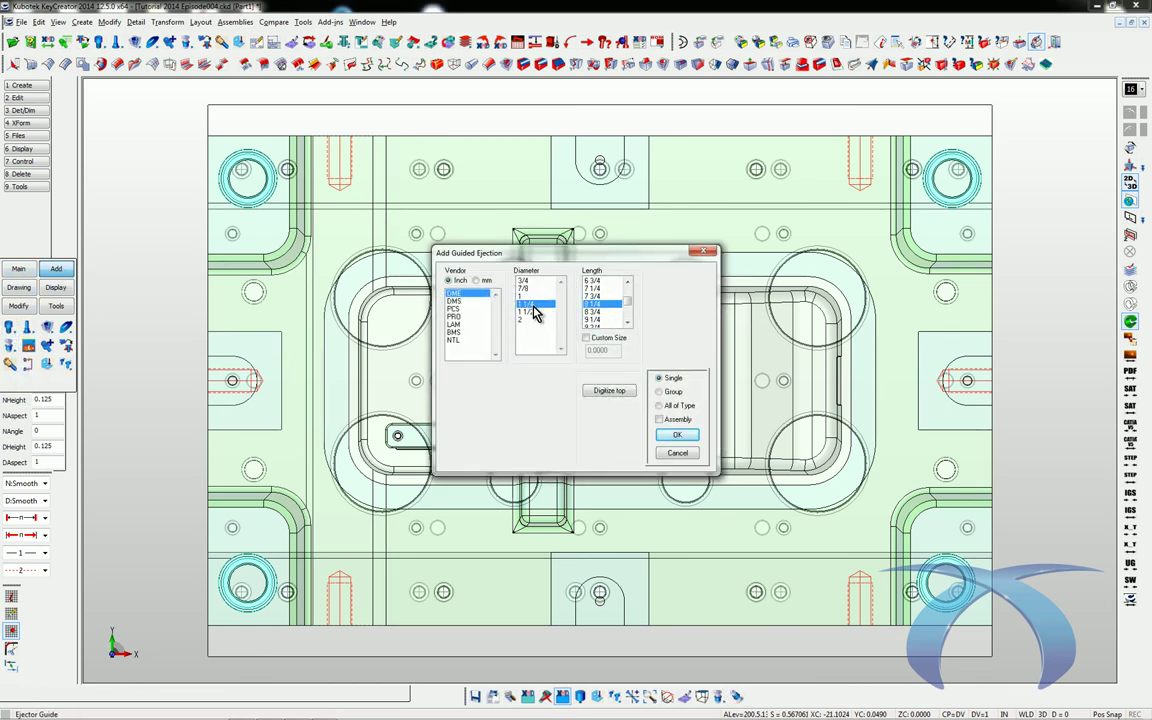
{"action": "left_click", "coordinate": [476, 281]}
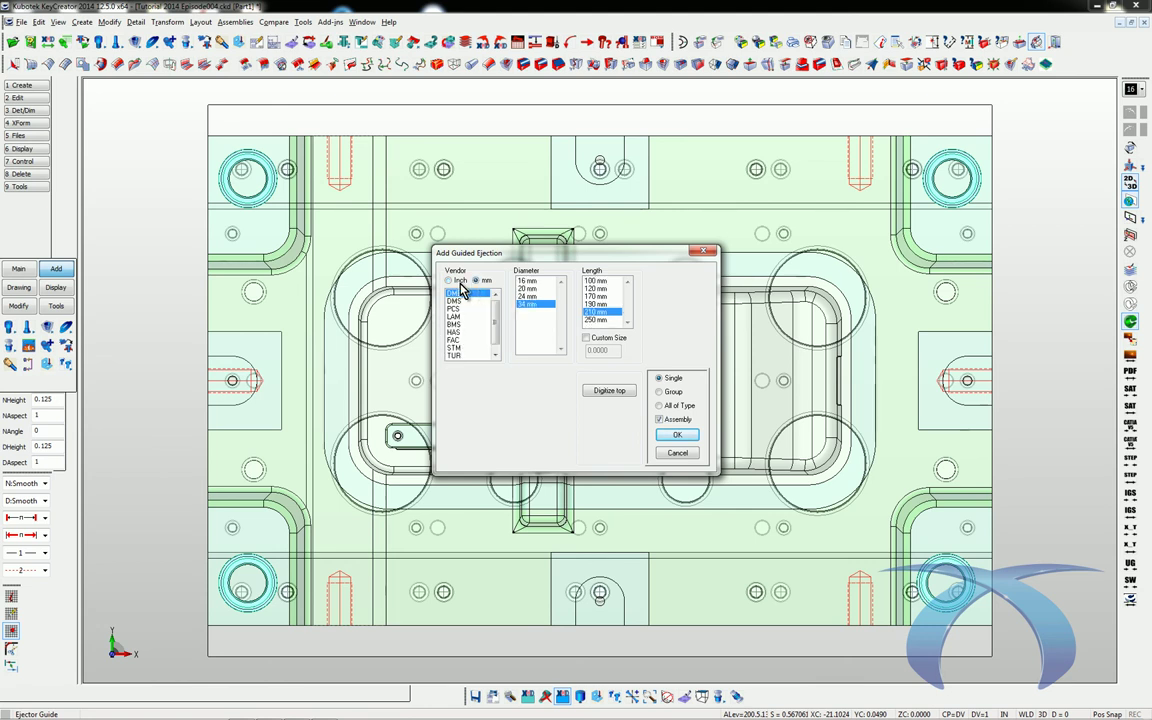
{"action": "left_click", "coordinate": [452, 281]}
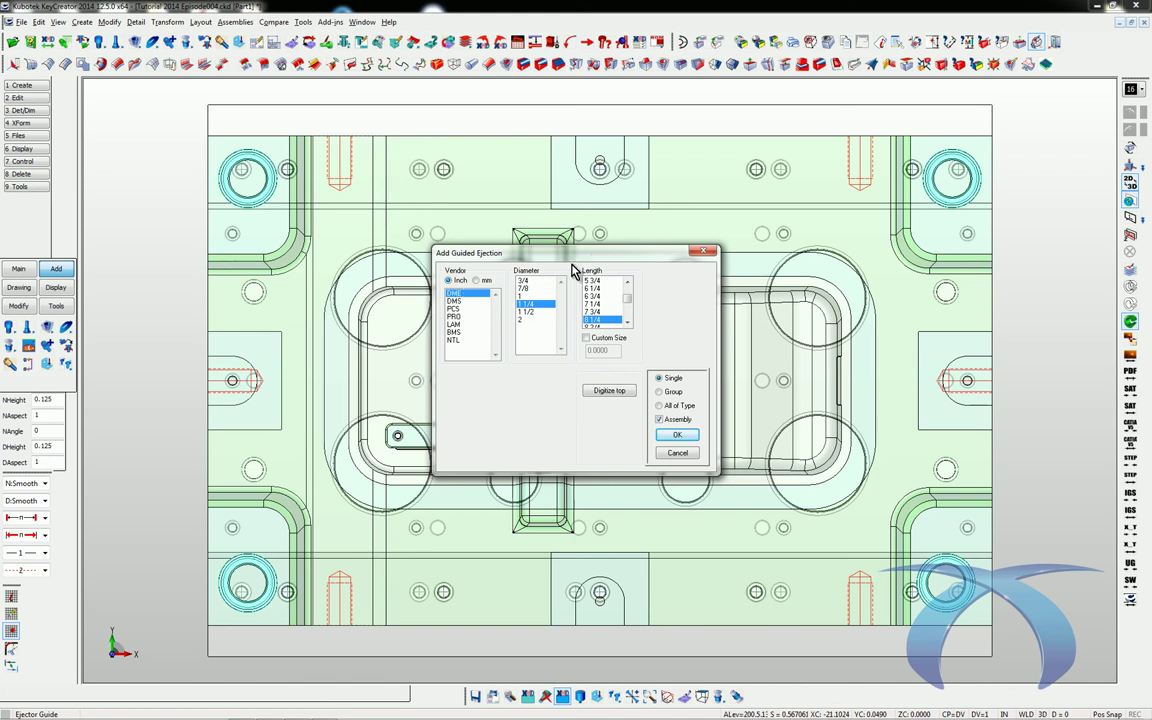
{"action": "left_click", "coordinate": [476, 280]}
{"action": "left_click", "coordinate": [455, 283]}
{"action": "left_click", "coordinate": [676, 436]}
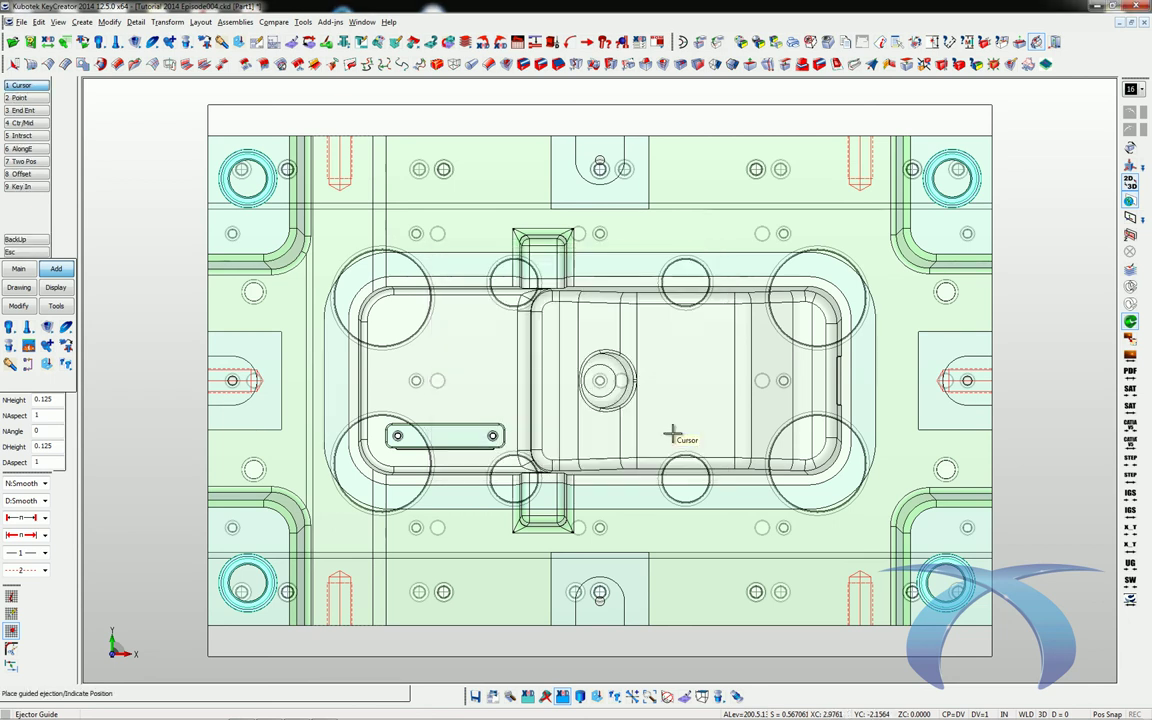
{"action": "left_click", "coordinate": [297, 302]}
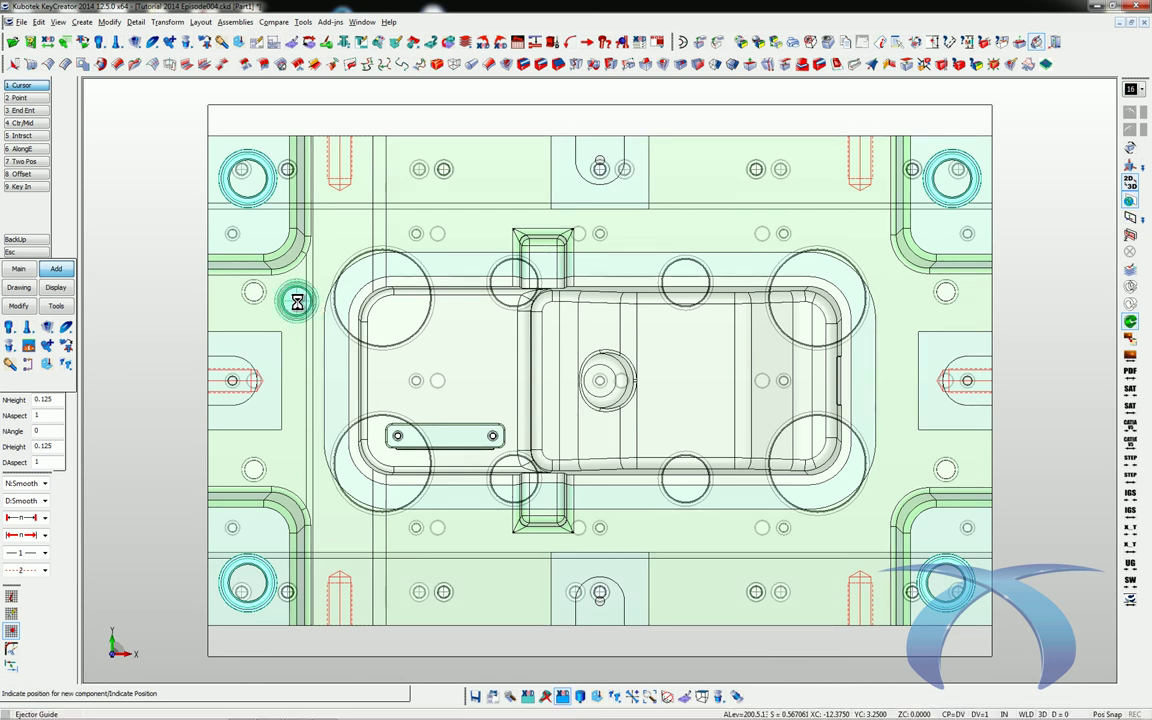
Mirror-copy the new guided ejection assembly to all four quadrants and inspect it in a tilted 3D view
{"action": "left_click", "coordinate": [65, 364]}
{"action": "left_click", "coordinate": [133, 372]}
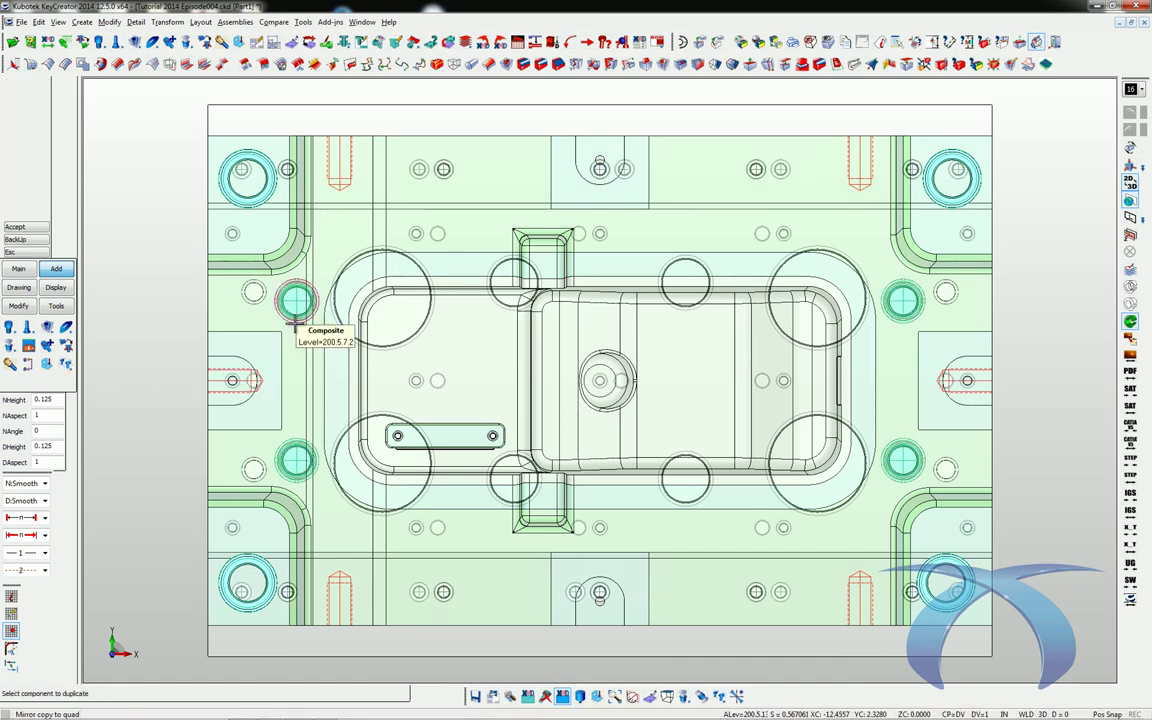
{"action": "key", "text": "Return"}
{"action": "middle_click_drag", "start_coordinate": [311, 550], "coordinate": [284, 534]}
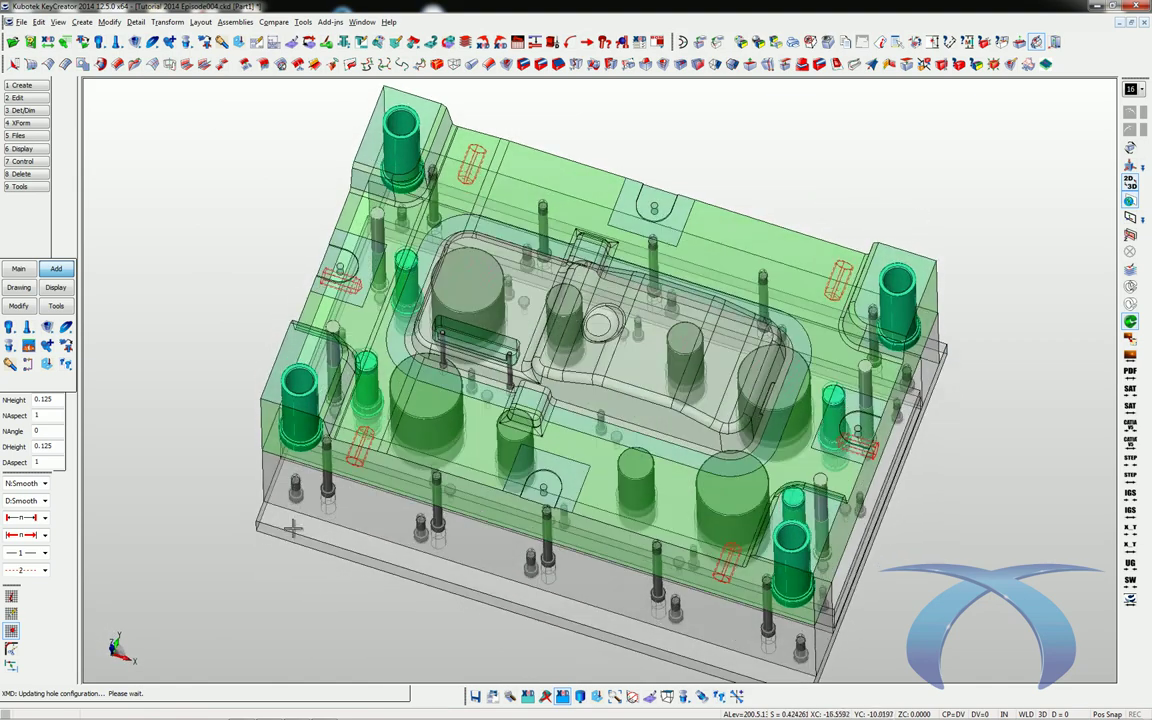
Make the Core Plan the active drawing, hiding the other drawings and changing the view
{"action": "left_click", "coordinate": [598, 50]}
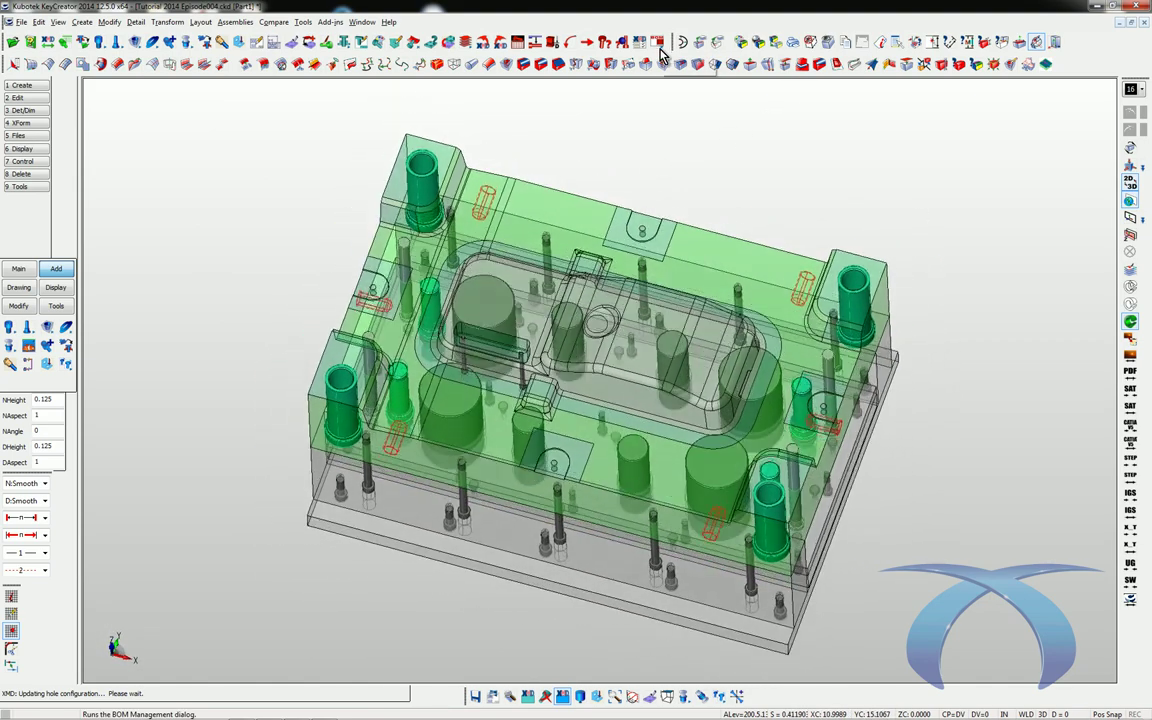
{"action": "double_click", "coordinate": [304, 319]}
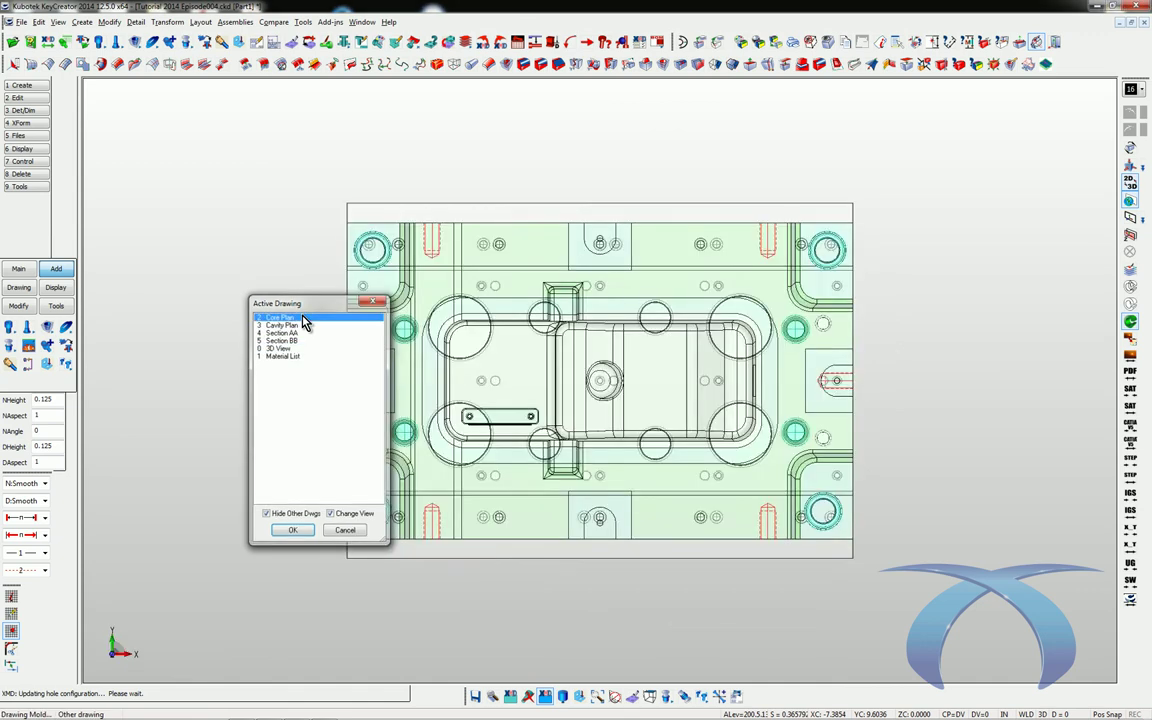